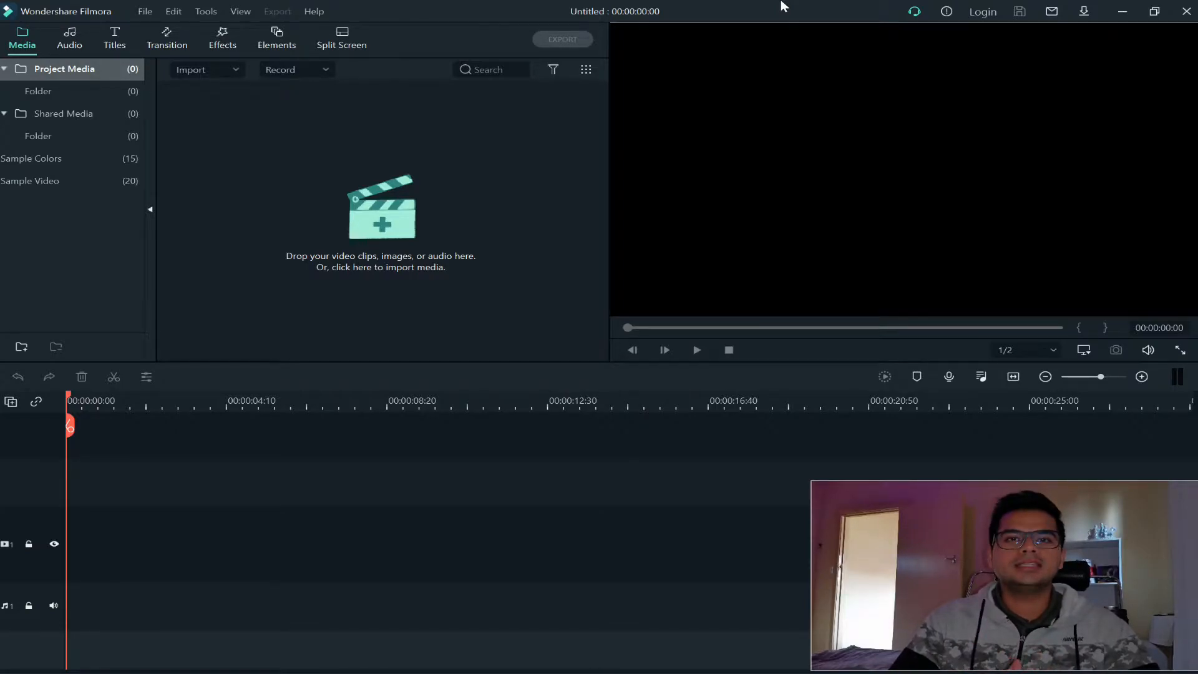
Import the video VID_20210710_082244 from the Downloads folder into the project media
click(552, 248)
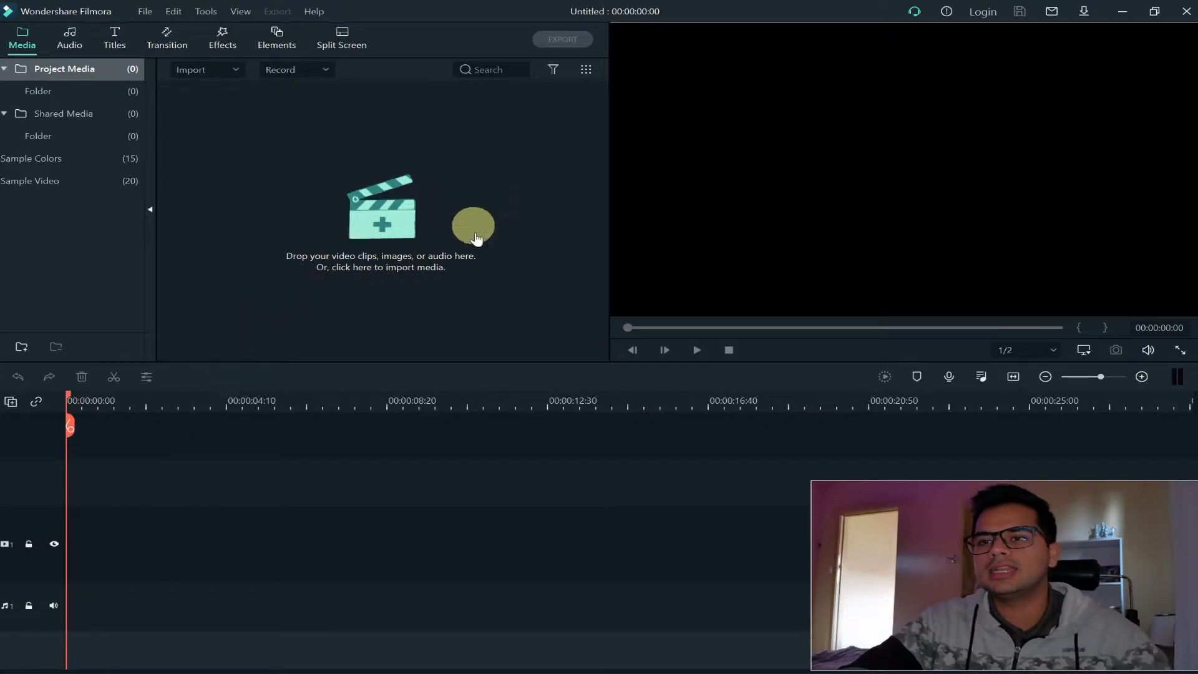
click(453, 193)
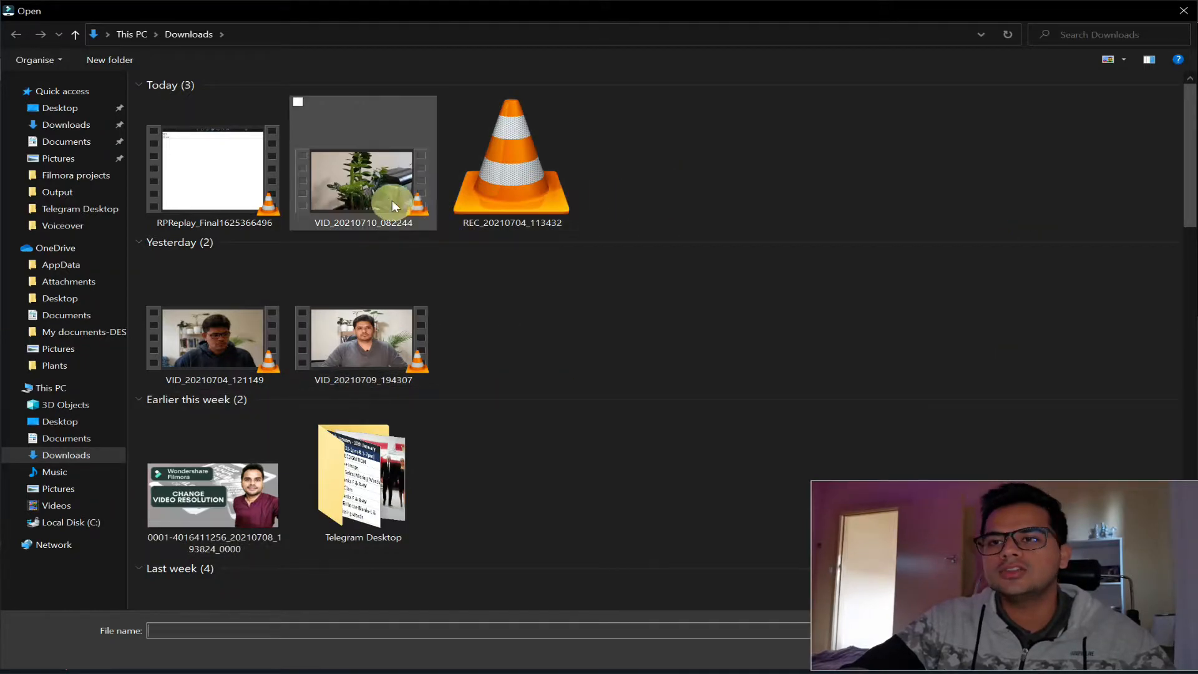
click(375, 189)
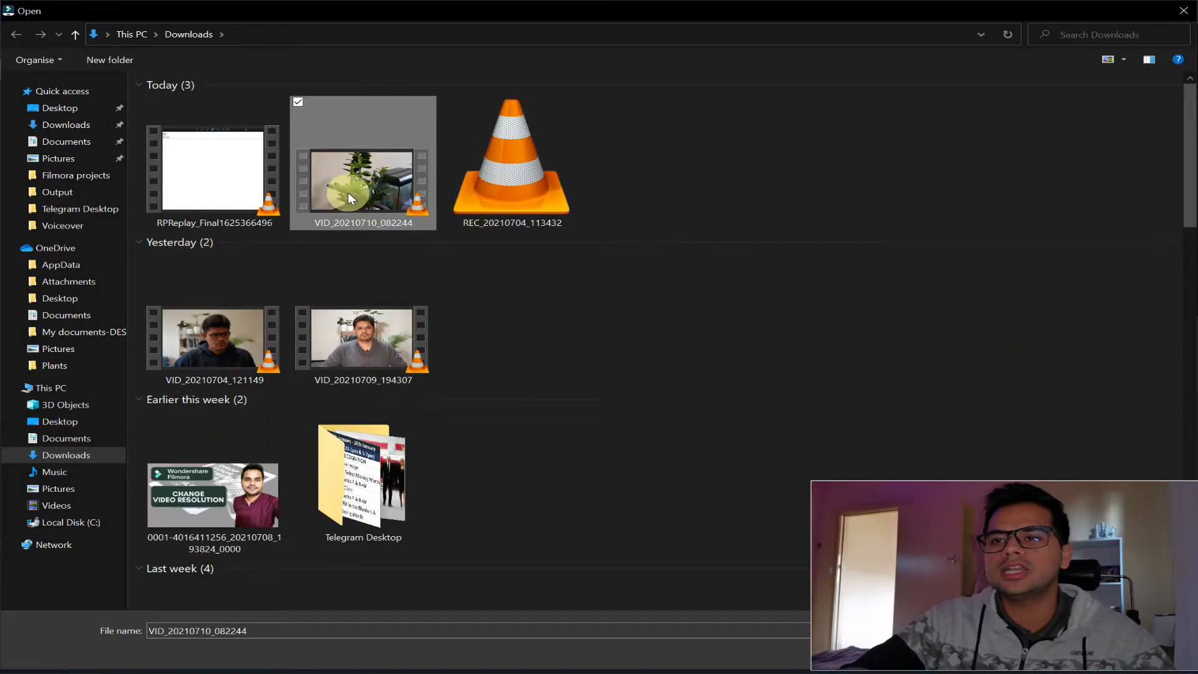
double_click(382, 187)
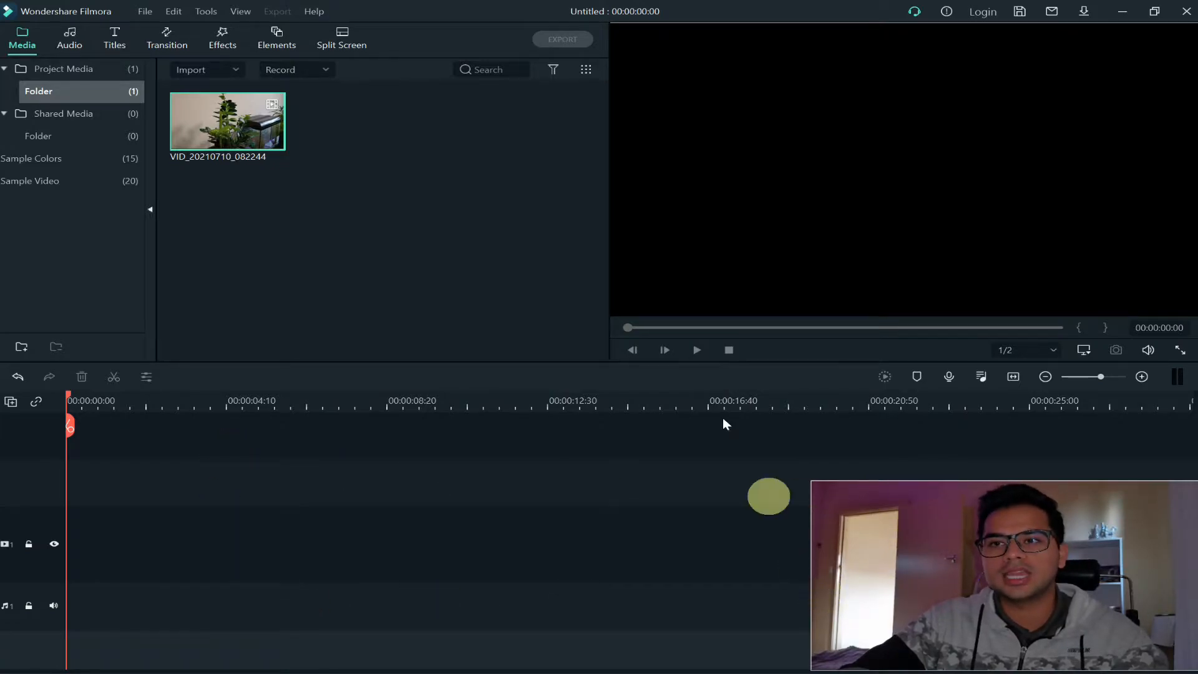
mouse_move(235, 120)
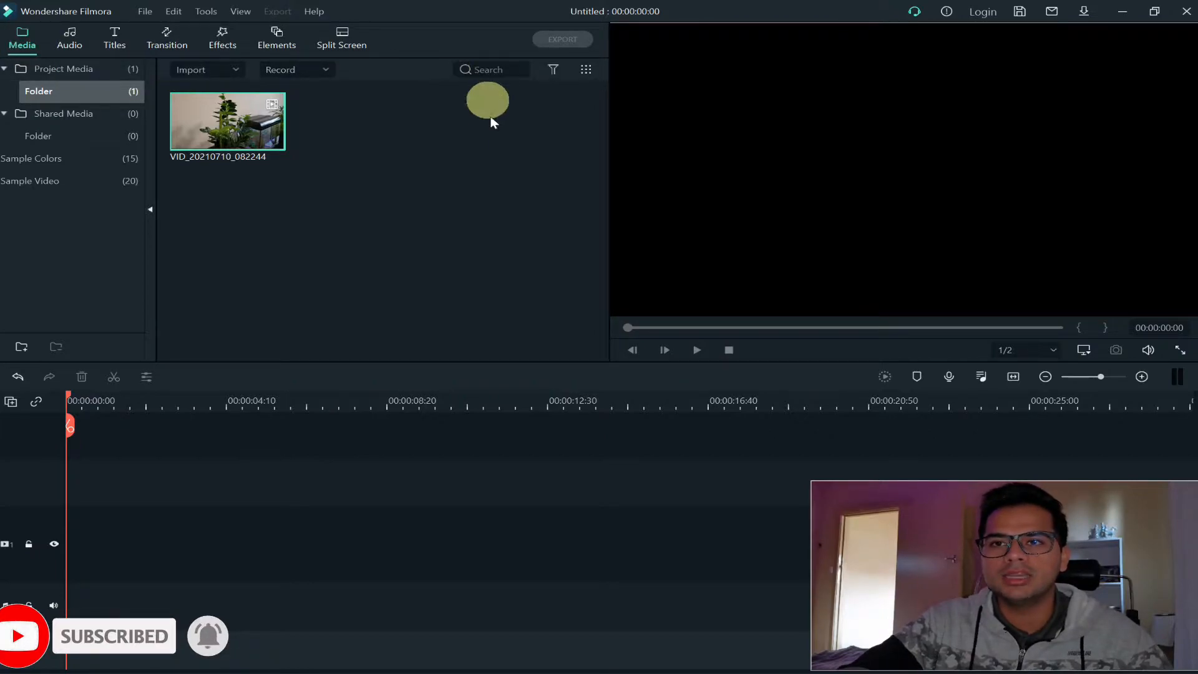
Browse the included audio library to see the available music tracks and sound effects
click(70, 39)
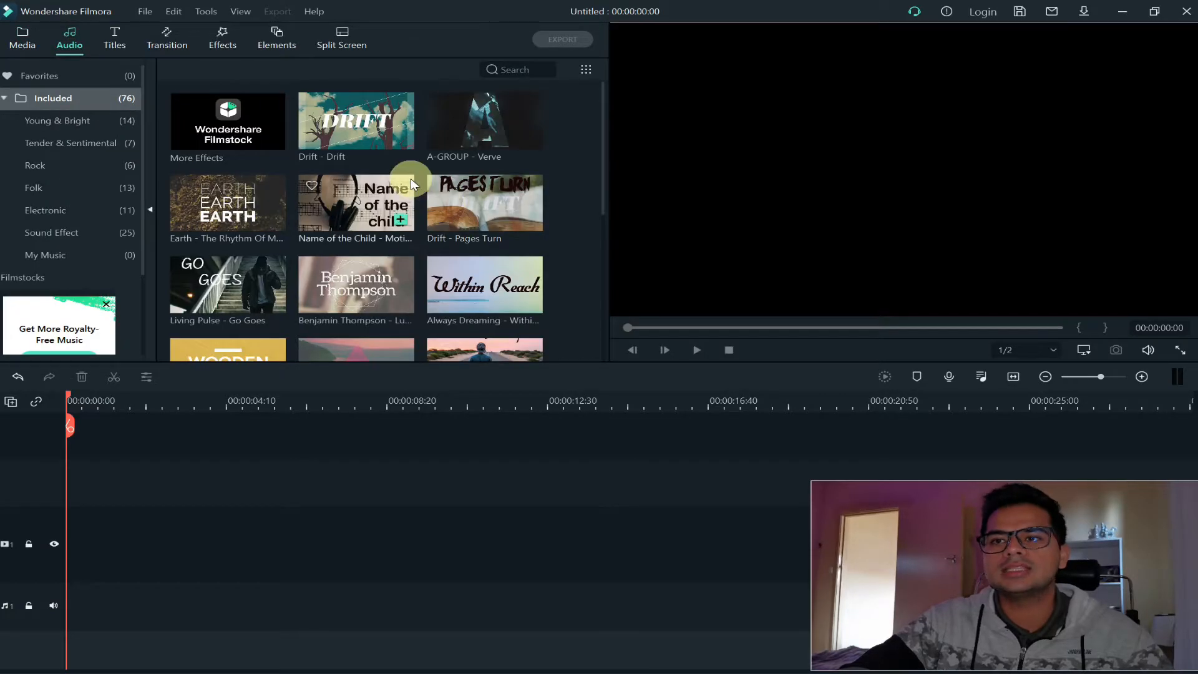
scroll(412, 182, down, 20)
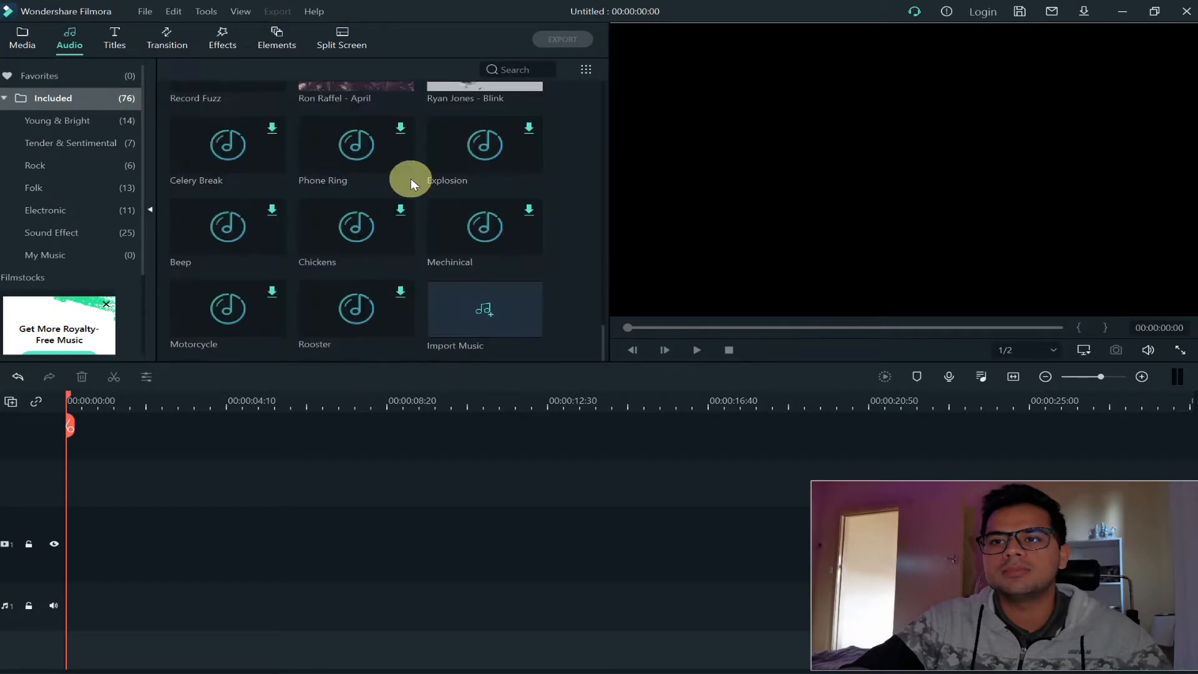
scroll(411, 178, up, 20)
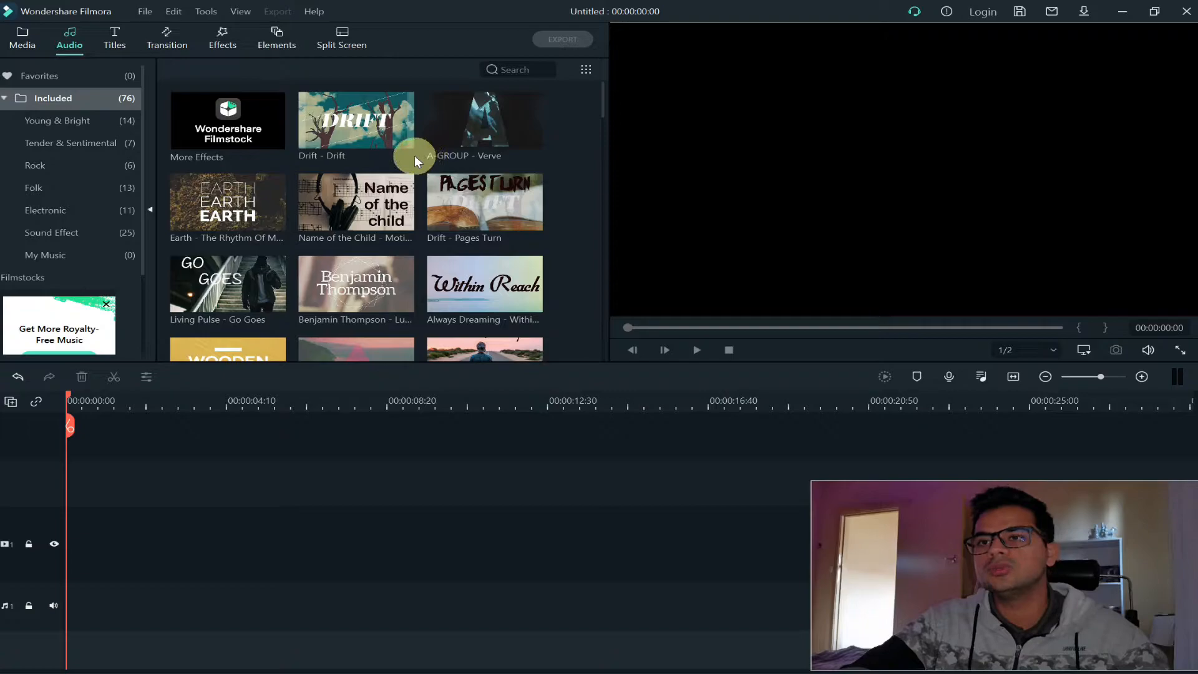
mouse_move(413, 155)
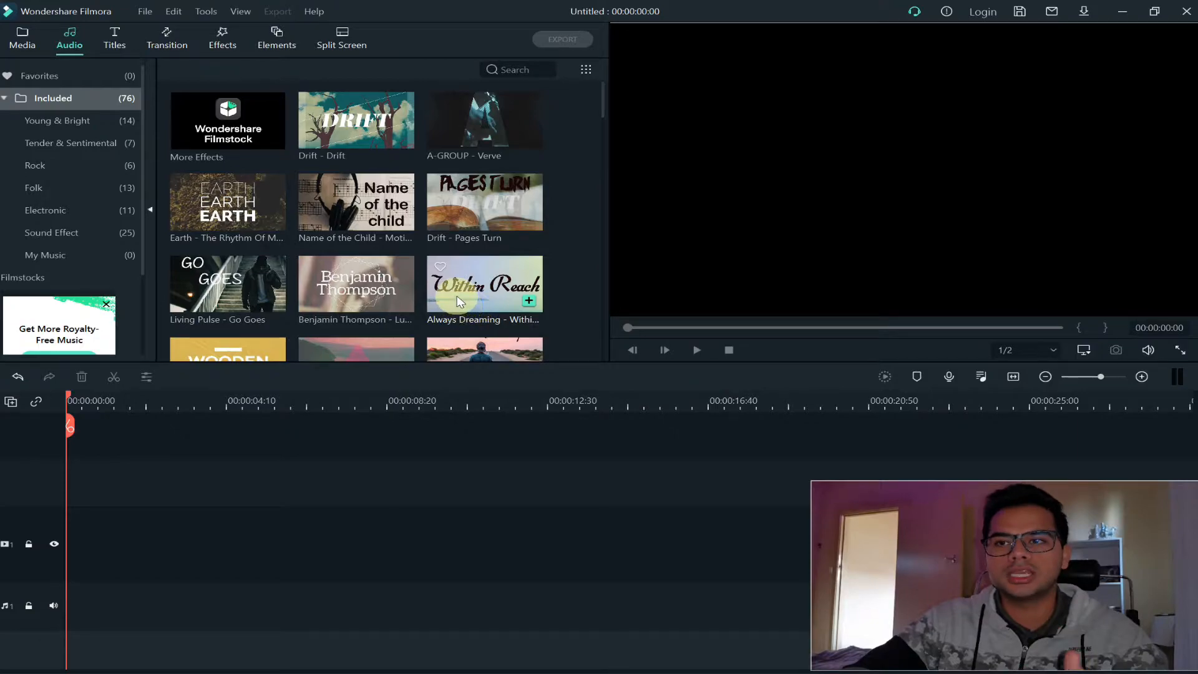
Look through the included title templates, such as callouts, openers, titles and lower thirds
click(121, 41)
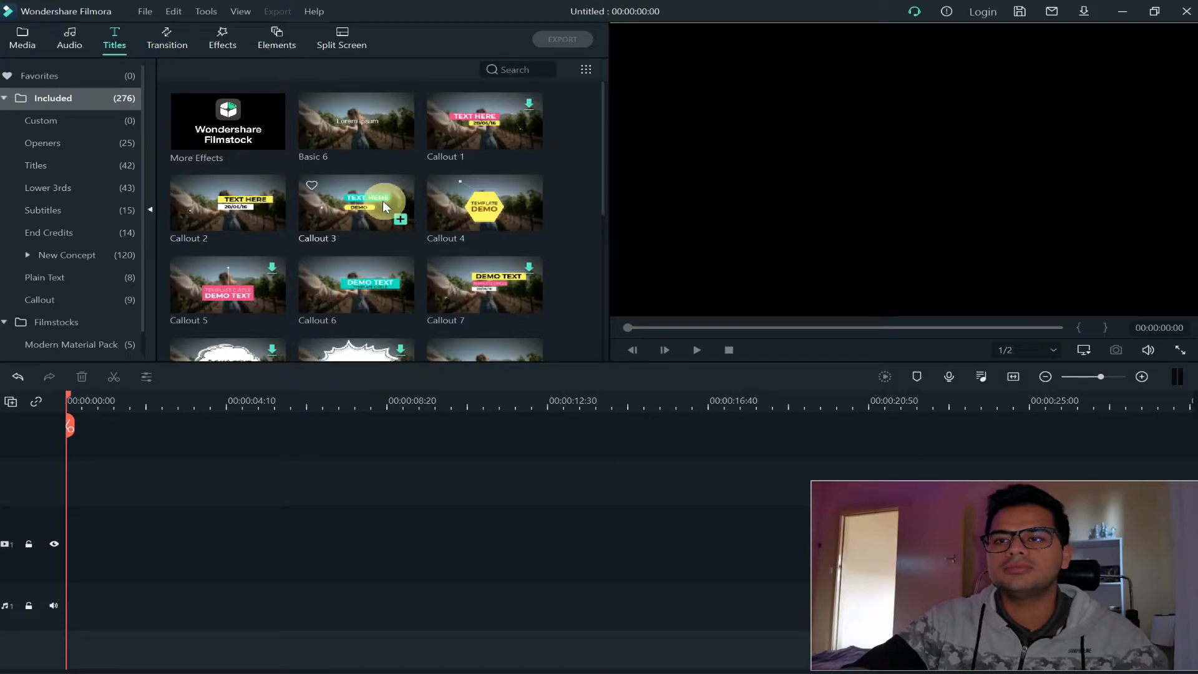
click(252, 211)
scroll(372, 261, down, 5)
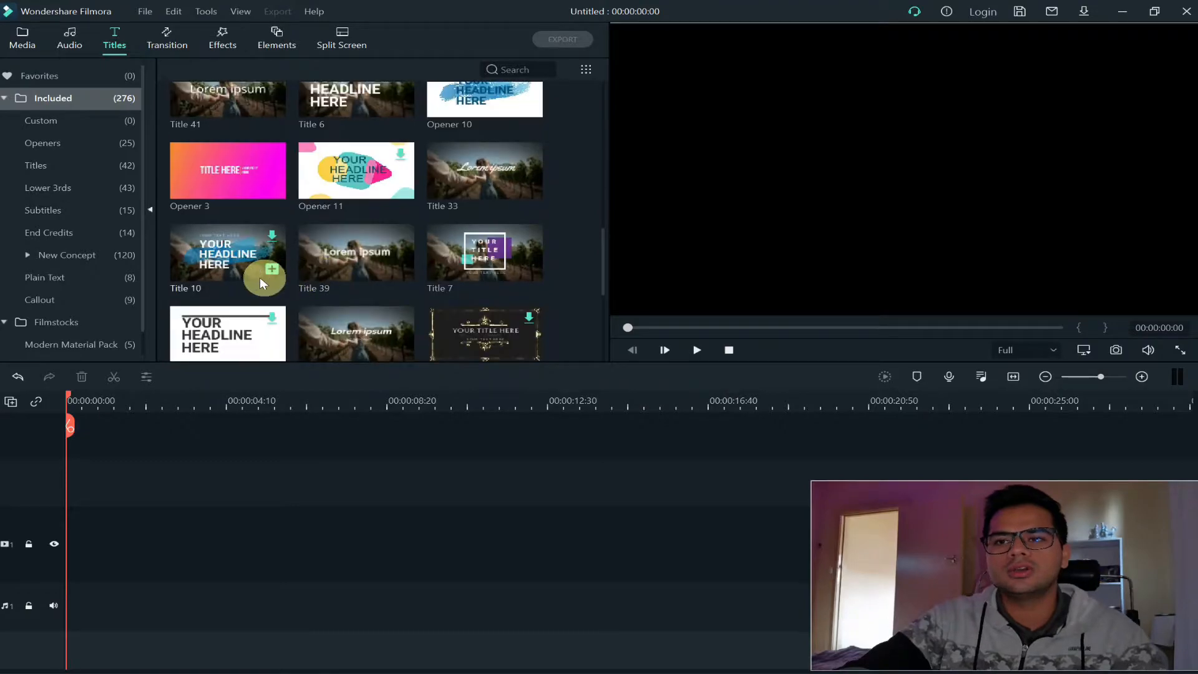
scroll(361, 234, down, 10)
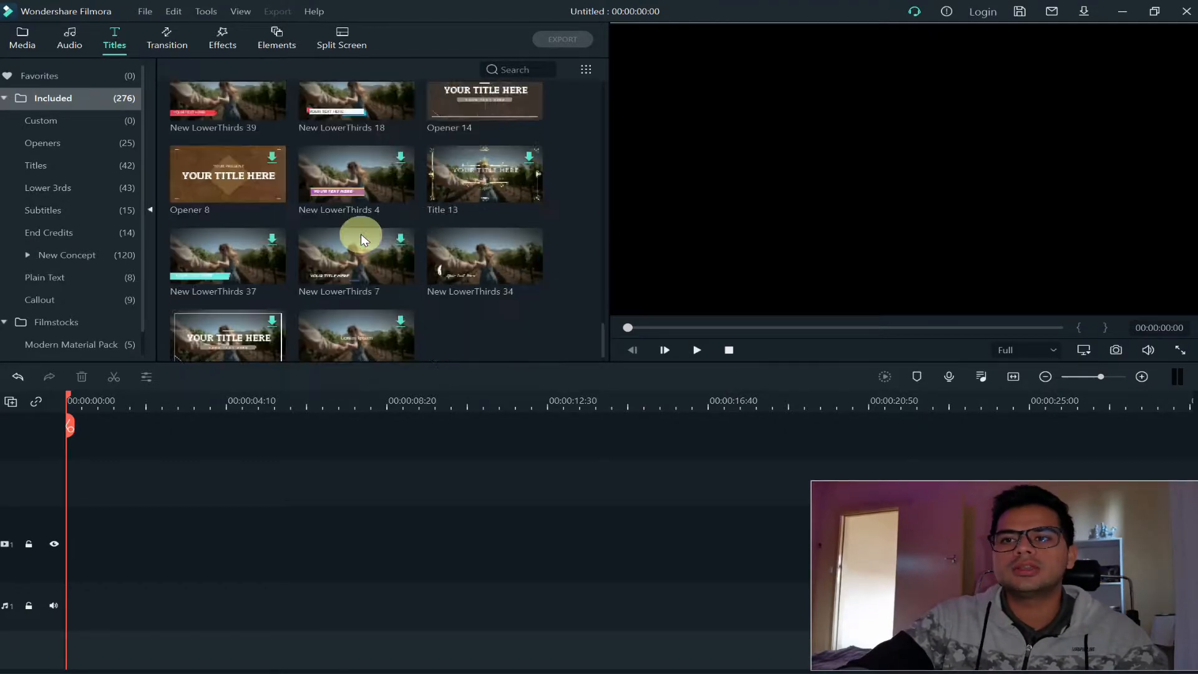
scroll(361, 237, down, 5)
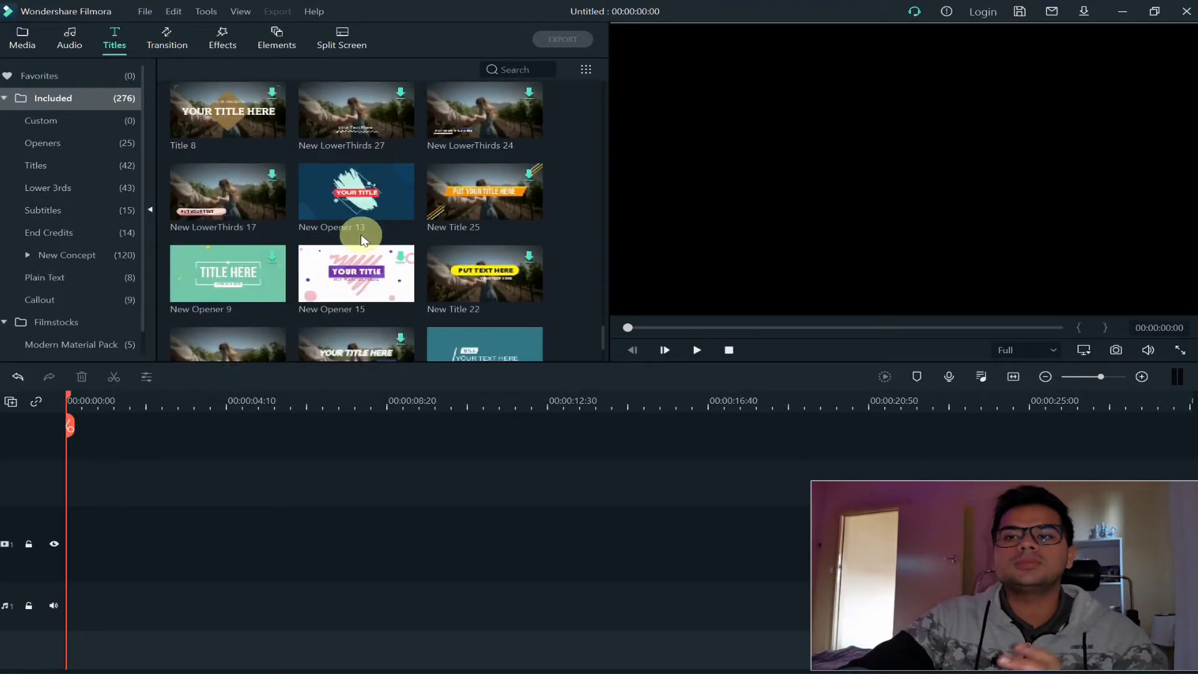
scroll(360, 237, down, 5)
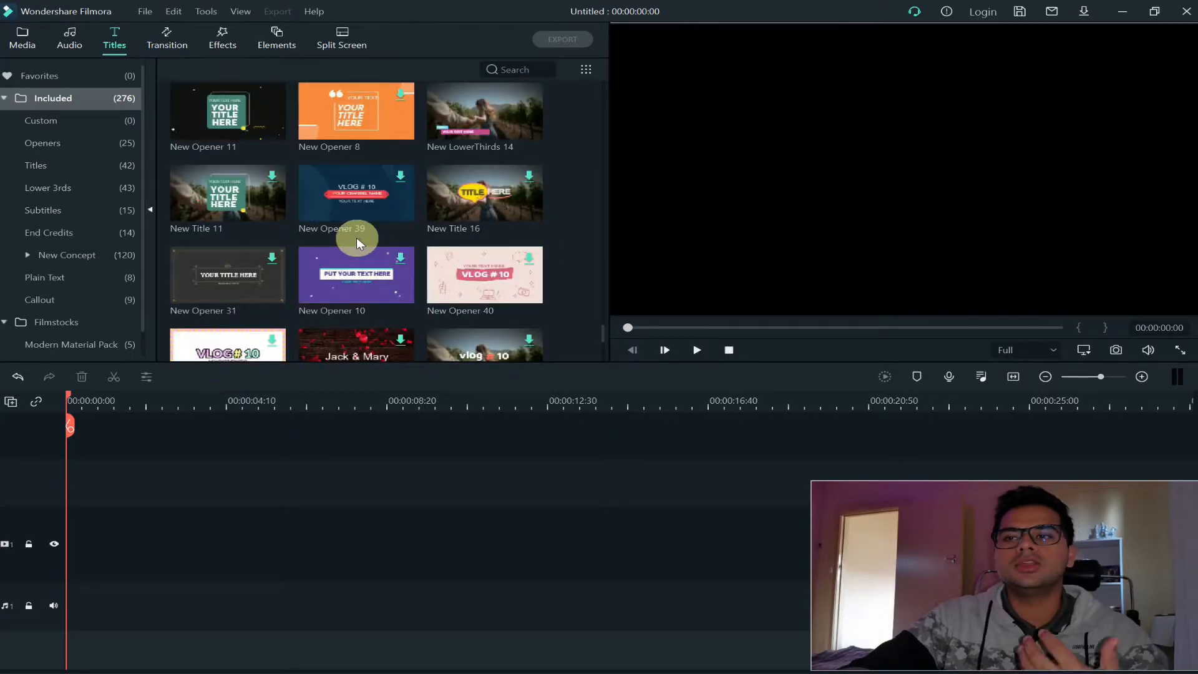
scroll(355, 238, down, 5)
scroll(355, 240, down, 5)
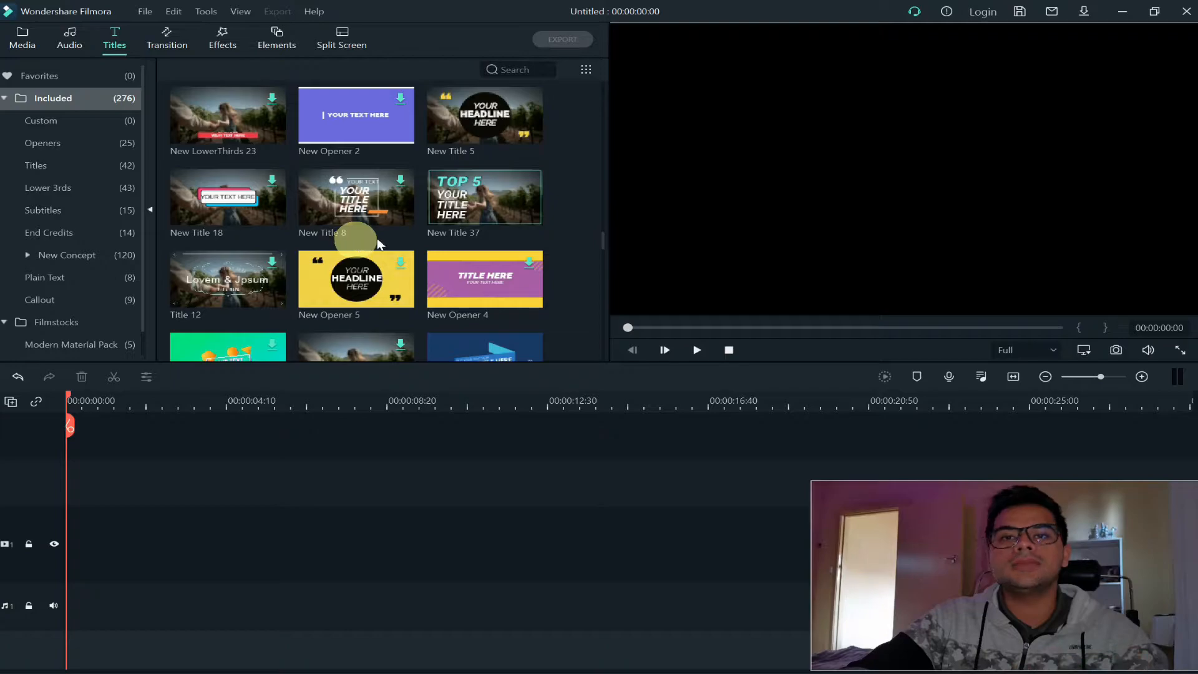
mouse_move(381, 238)
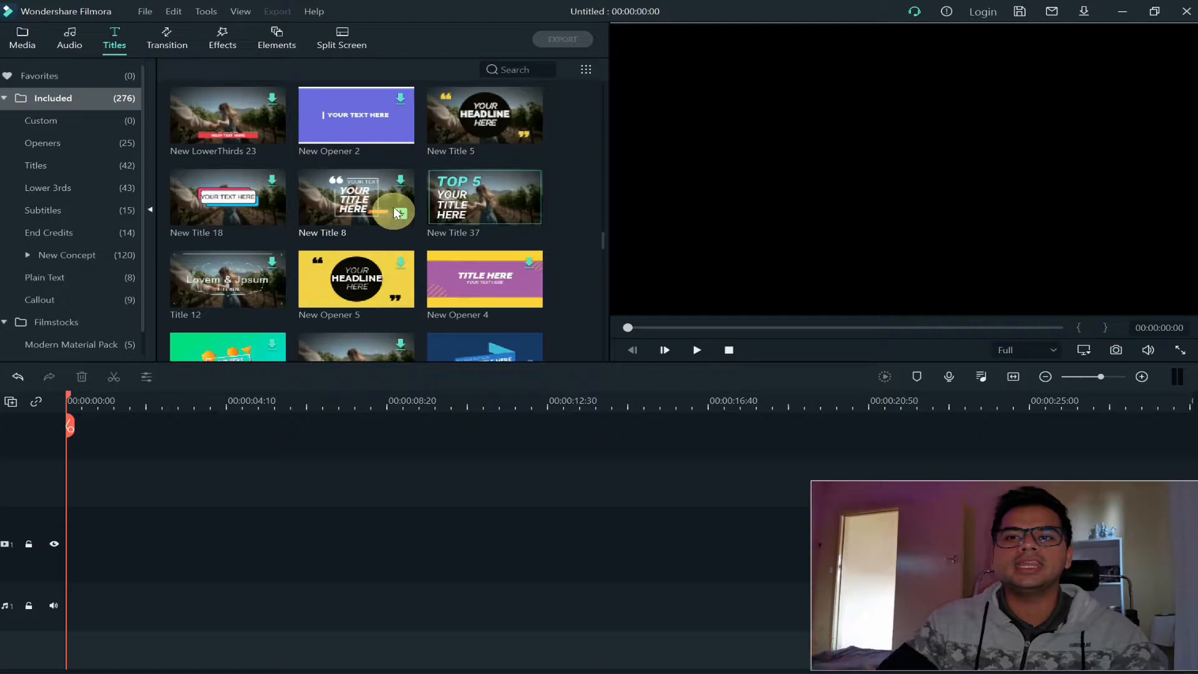
scroll(480, 206, up, 10)
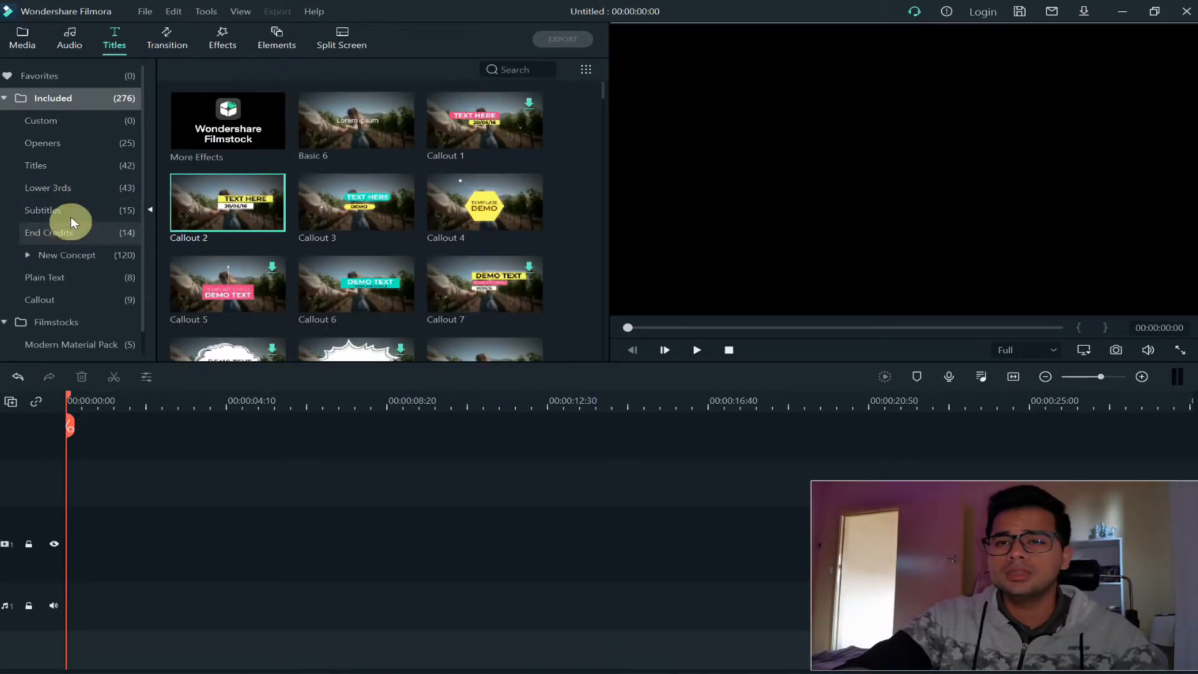
Place the Lower Third 1 title at the start of the first video track and scrub to about 00:00:04:12 to preview it
click(69, 187)
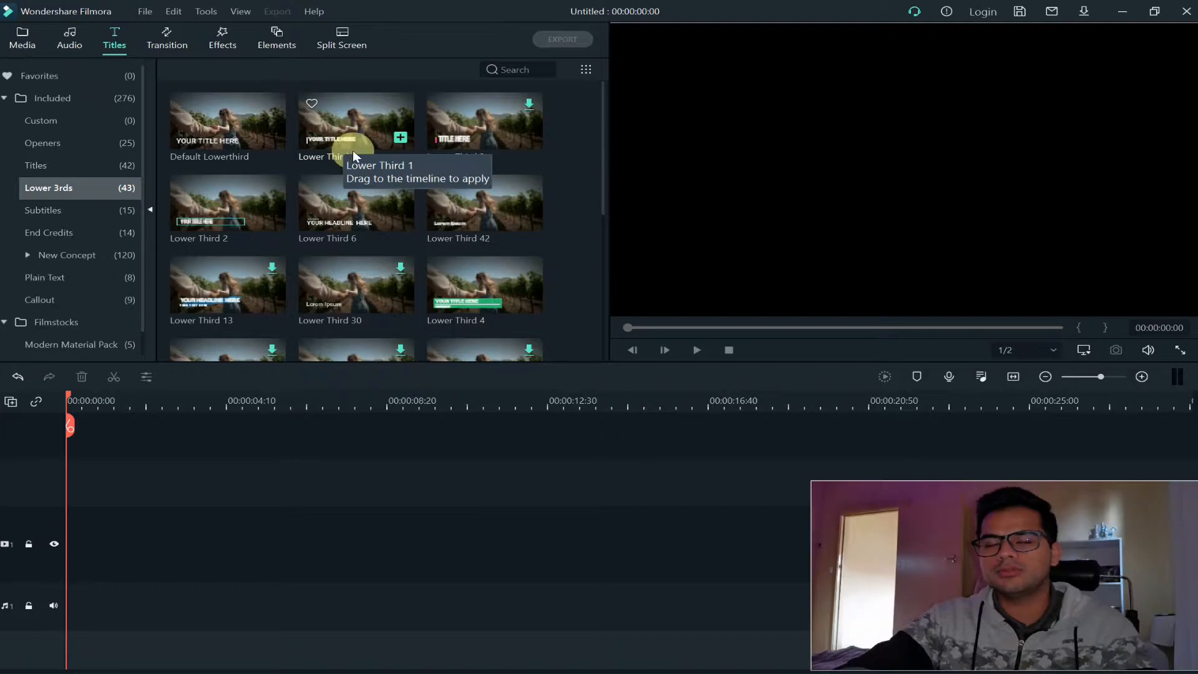
click(353, 129)
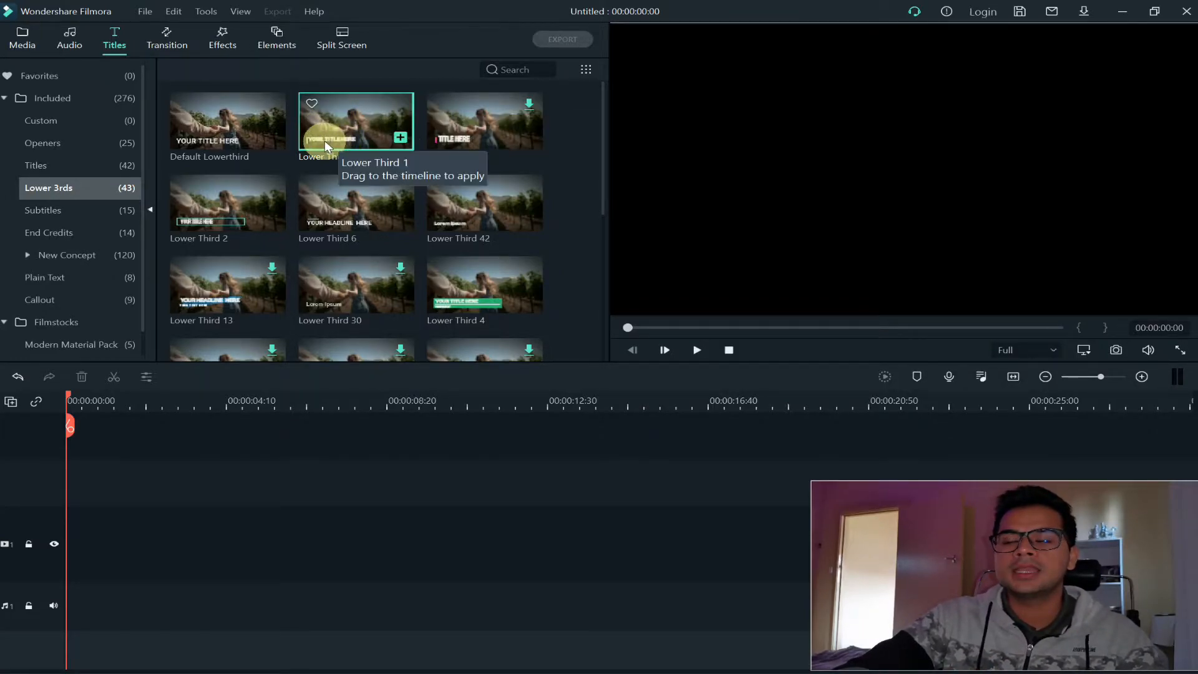
click(368, 130)
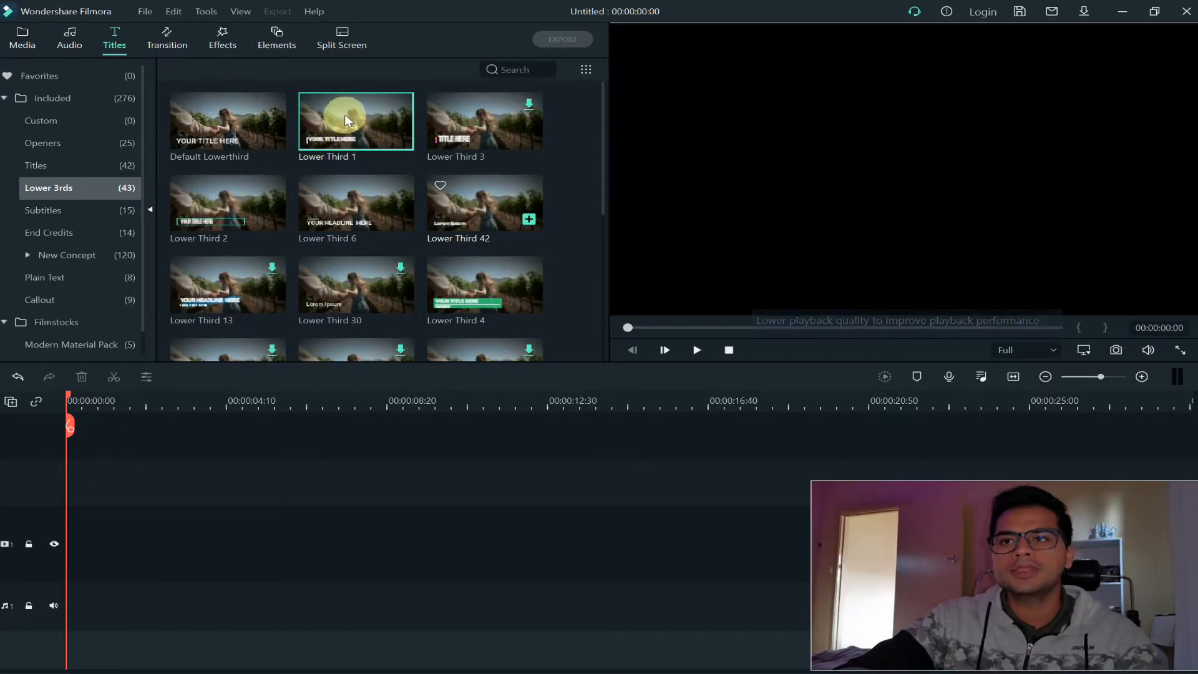
mouse_move(352, 120)
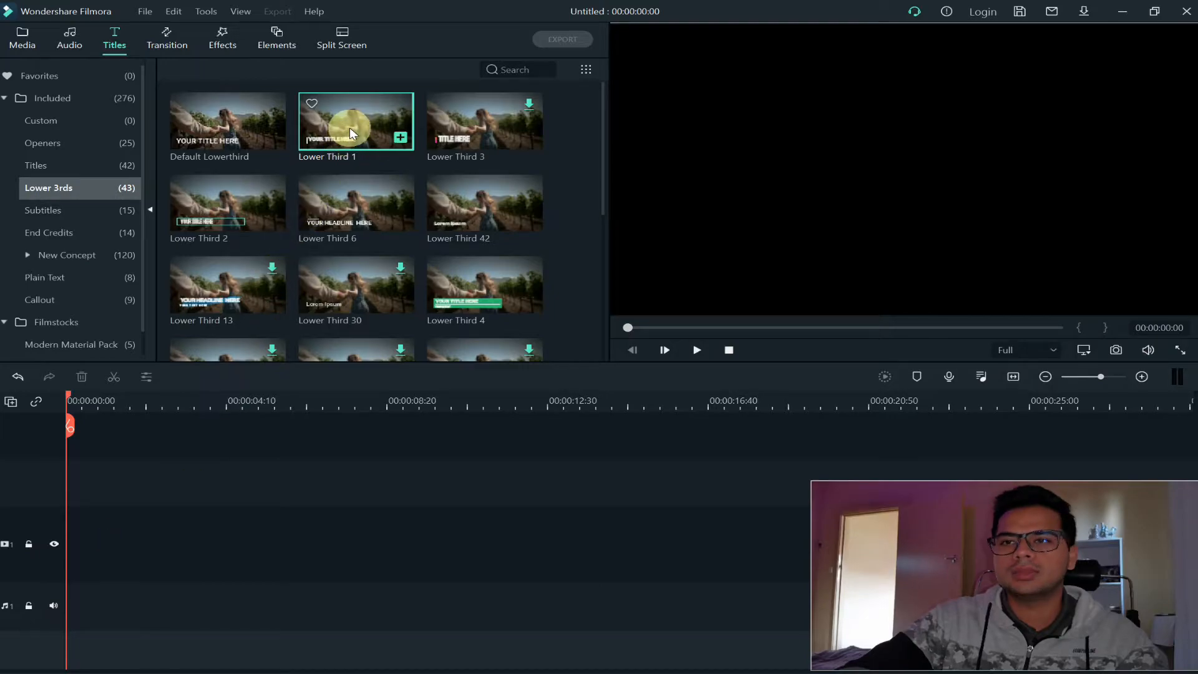
drag(351, 126, 68, 549)
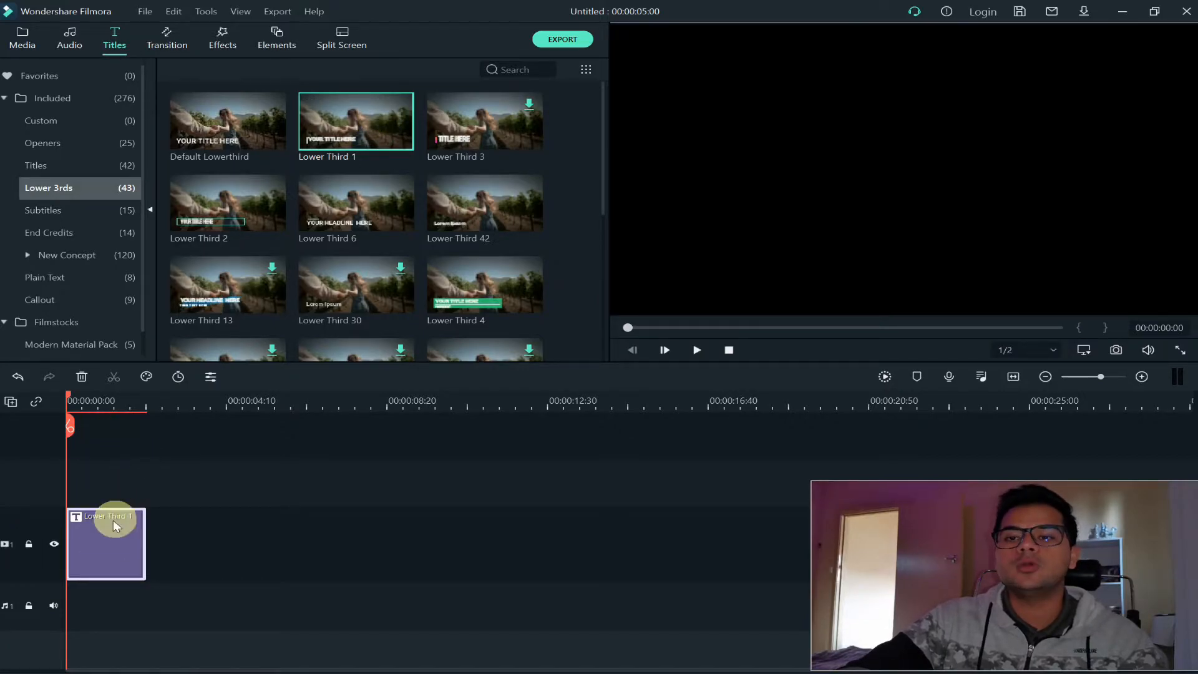
click(78, 402)
drag(80, 401, 138, 402)
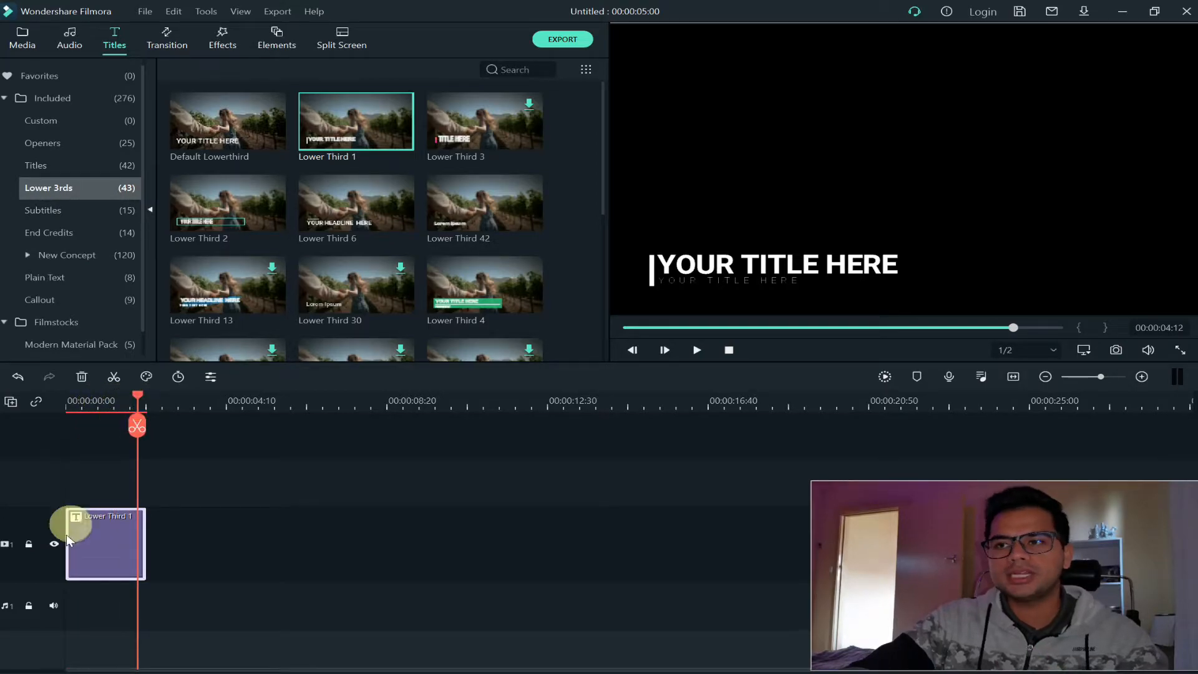
Replace the small second line of the Lower Third 1 title with "MM TECHTUTS"
double_click(107, 542)
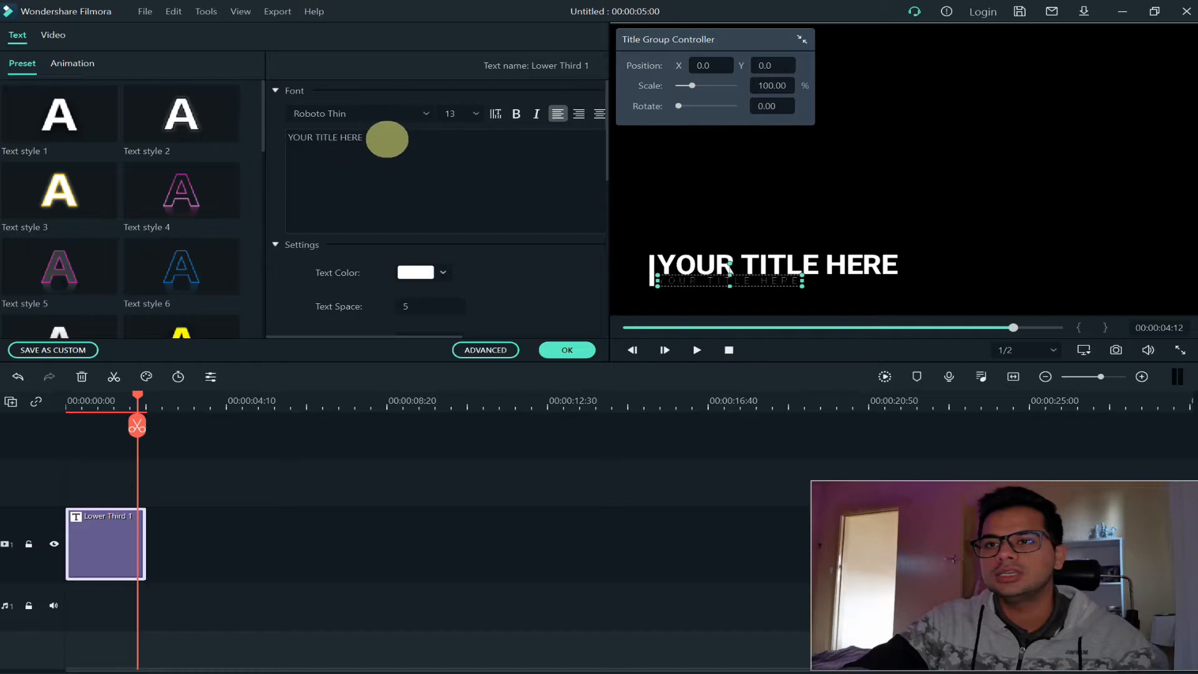
click(387, 139)
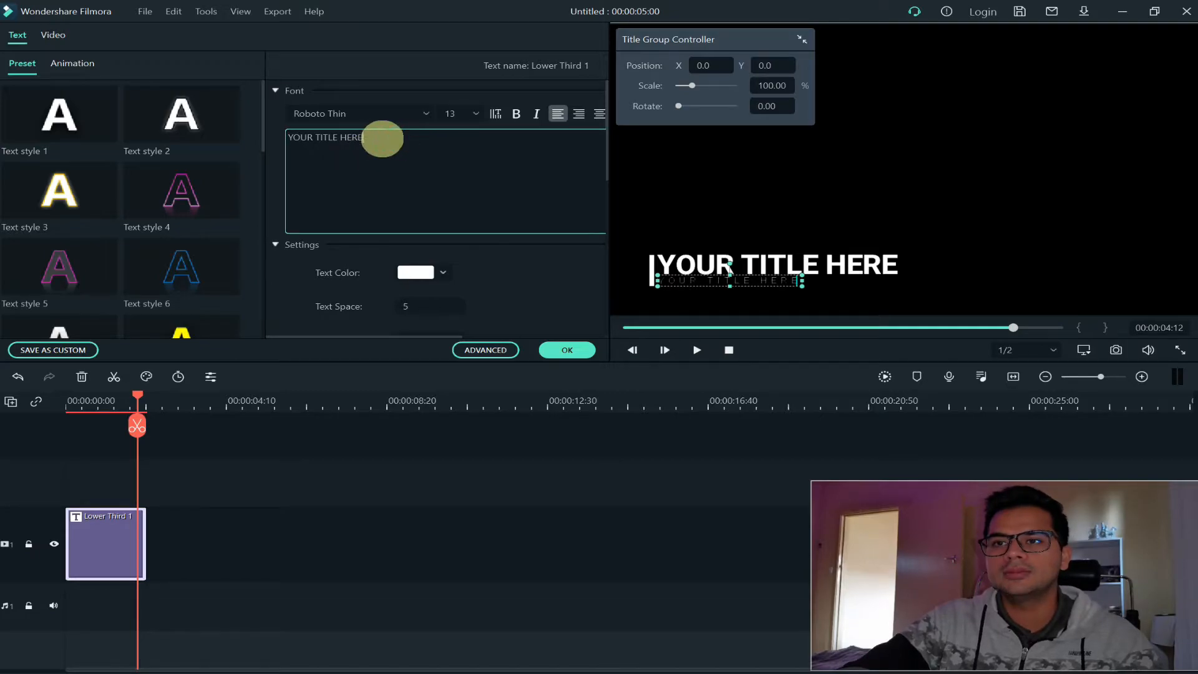
drag(358, 138, 245, 134)
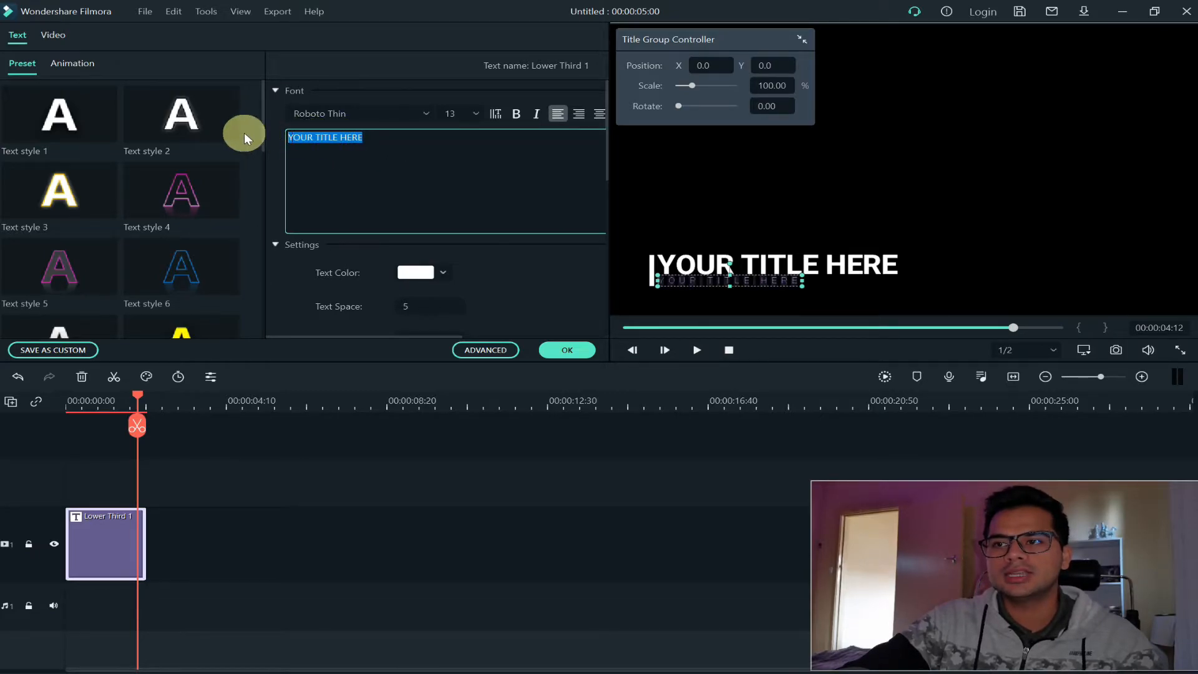
key(BackSpace)
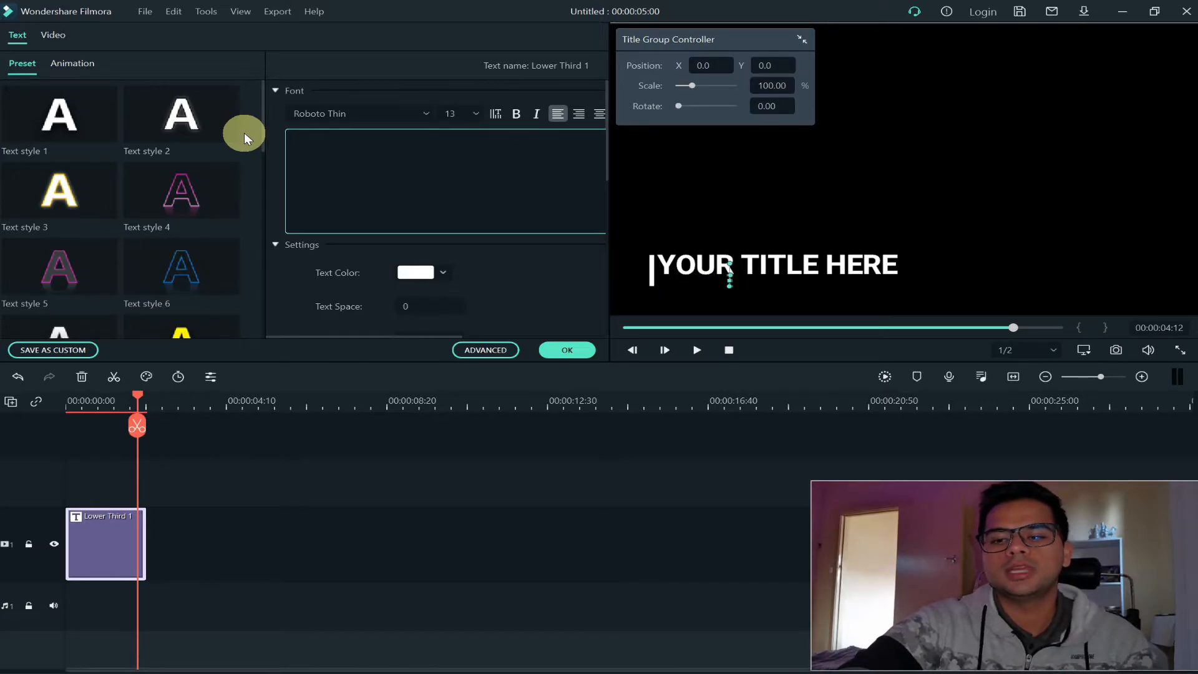
text(MM )
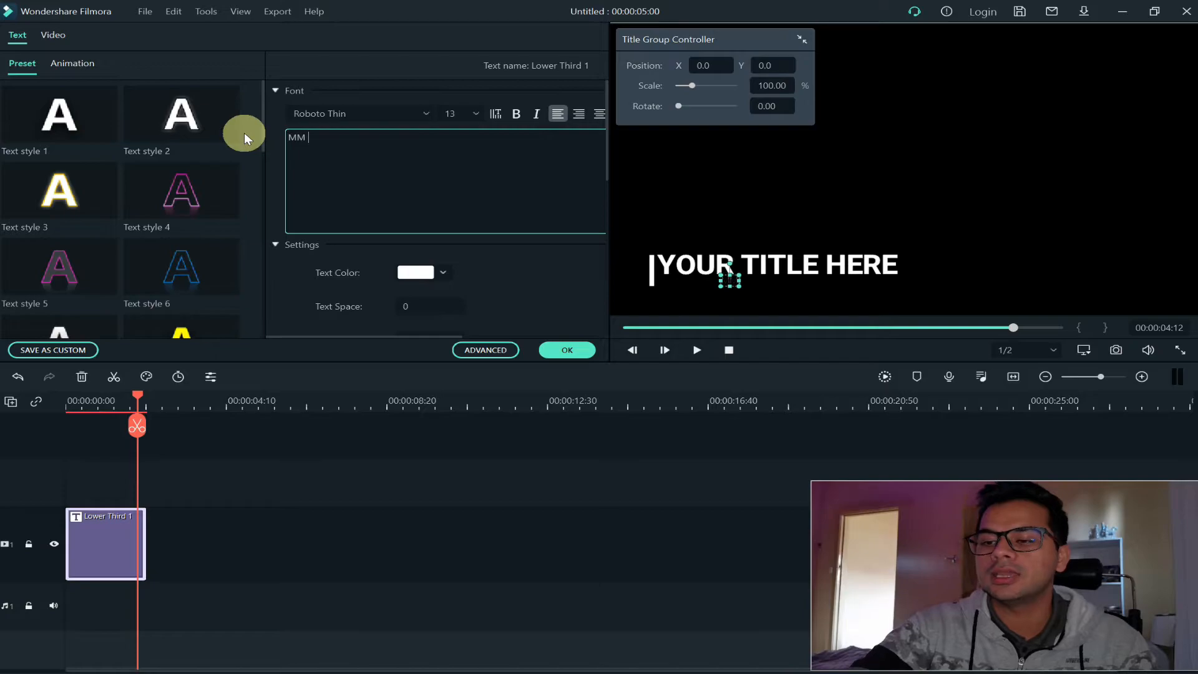
text(TECHTUTS)
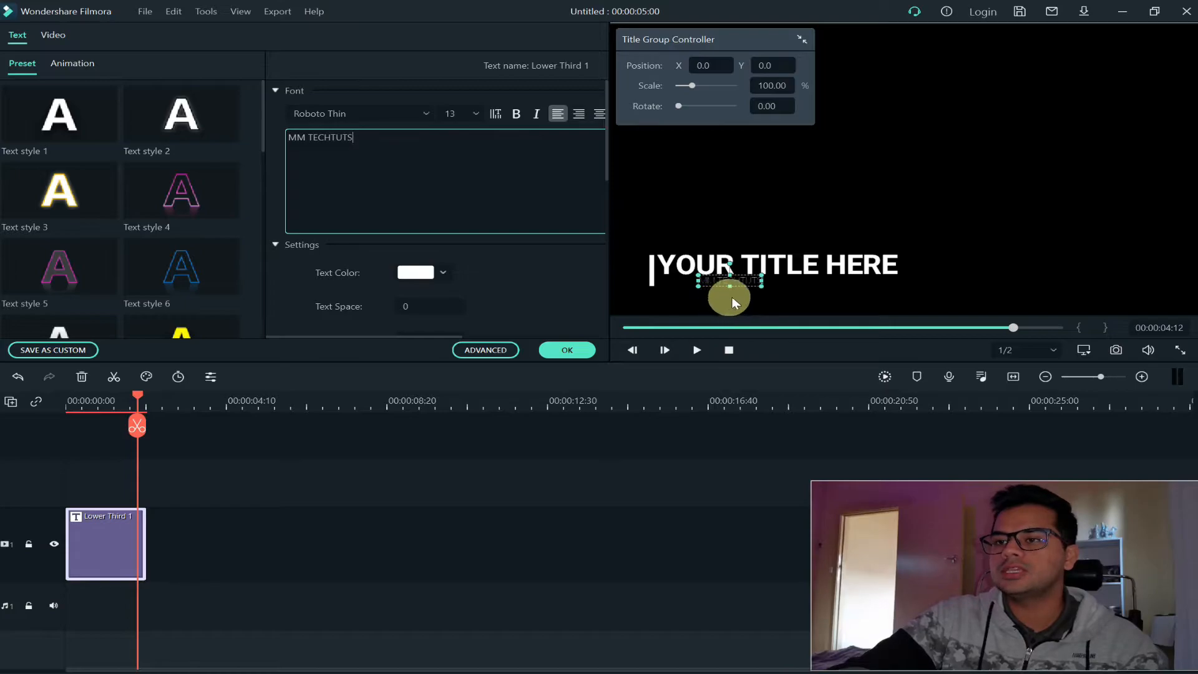
Try font size 40 on the MM TECHTUTS line
click(477, 114)
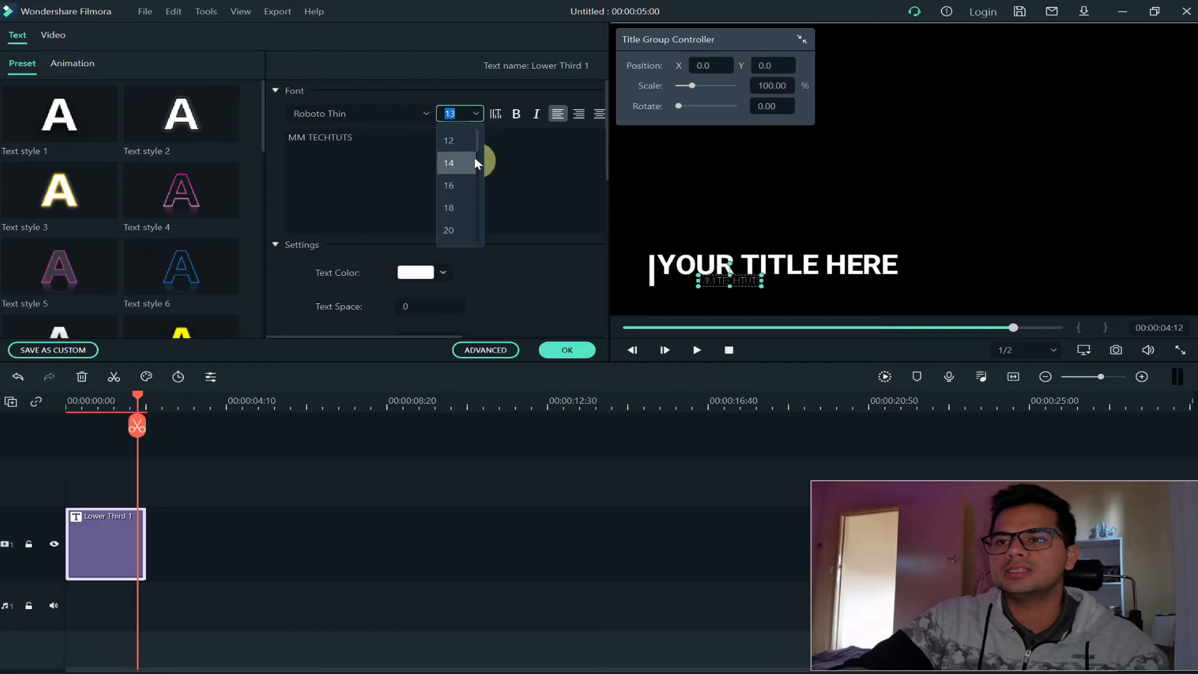
drag(473, 140, 474, 188)
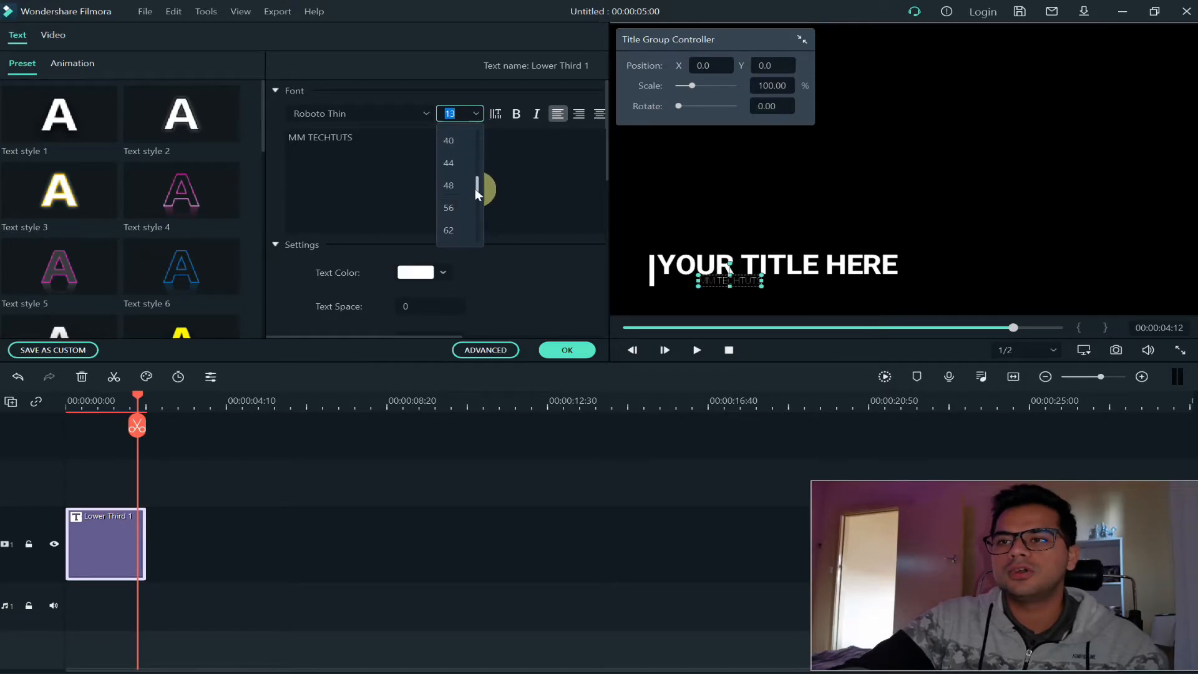
click(452, 140)
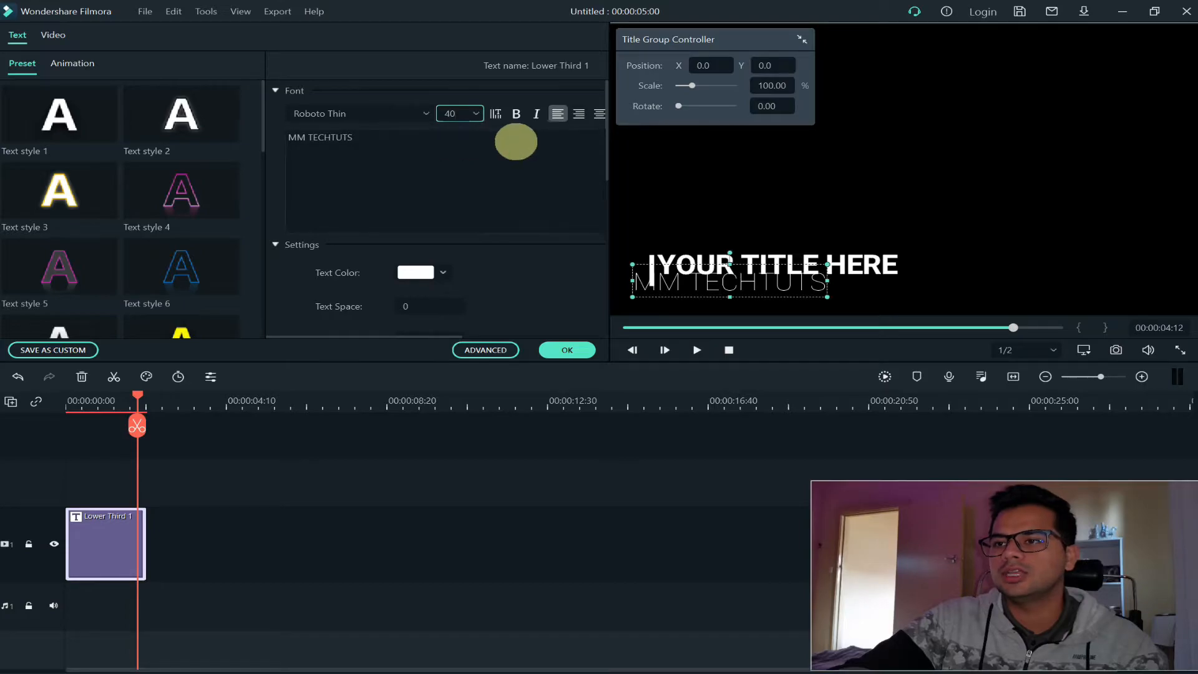
Set the MM TECHTUTS line to font size 28 and make it bold
click(477, 113)
scroll(452, 156, up, 2)
click(455, 185)
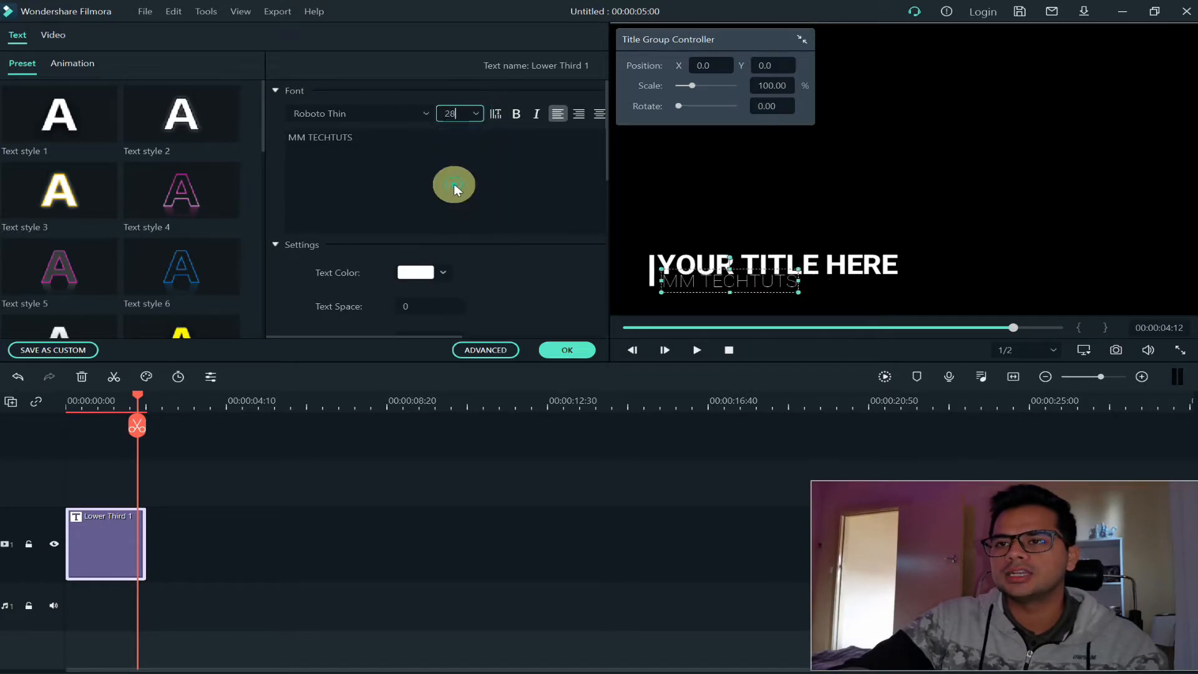
click(518, 114)
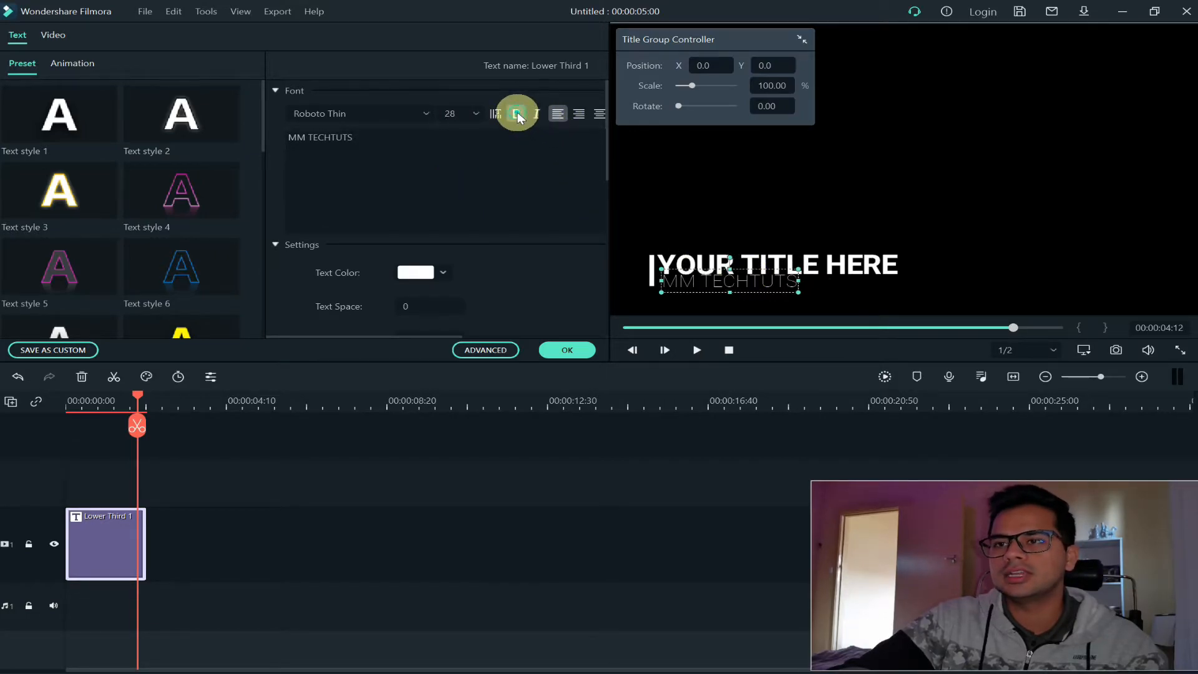
Set the MM TECHTUTS line's font to Roboto Slab Bold and shift the line slightly right and down in the title
click(426, 111)
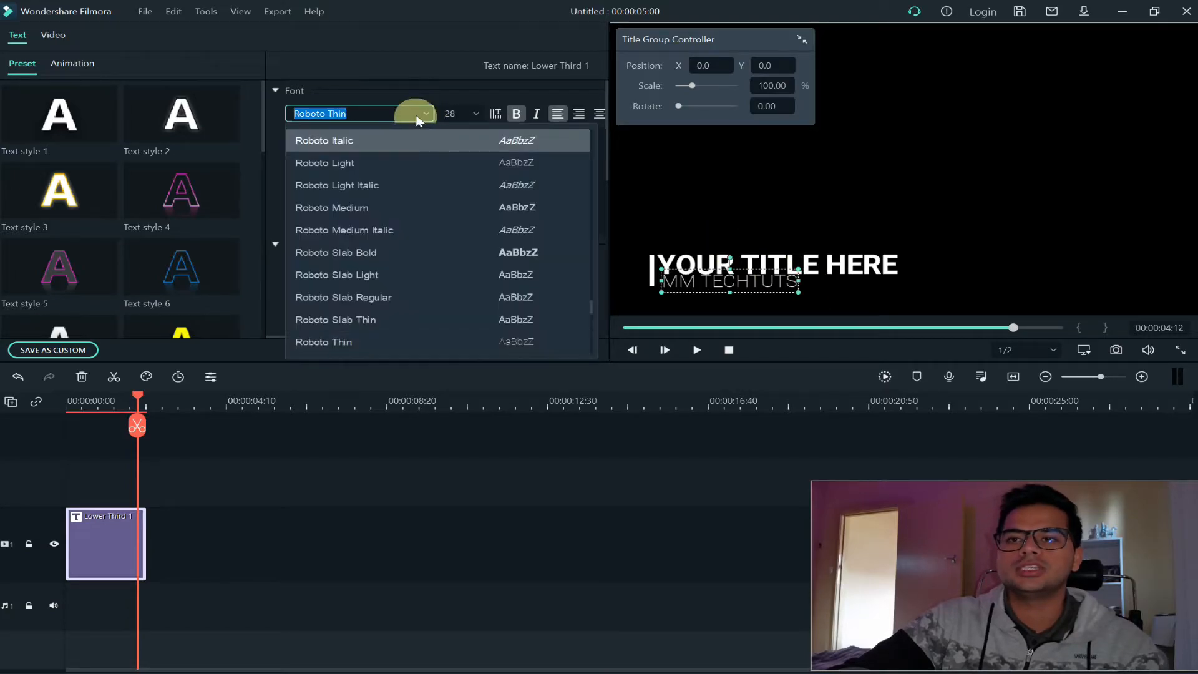
click(354, 249)
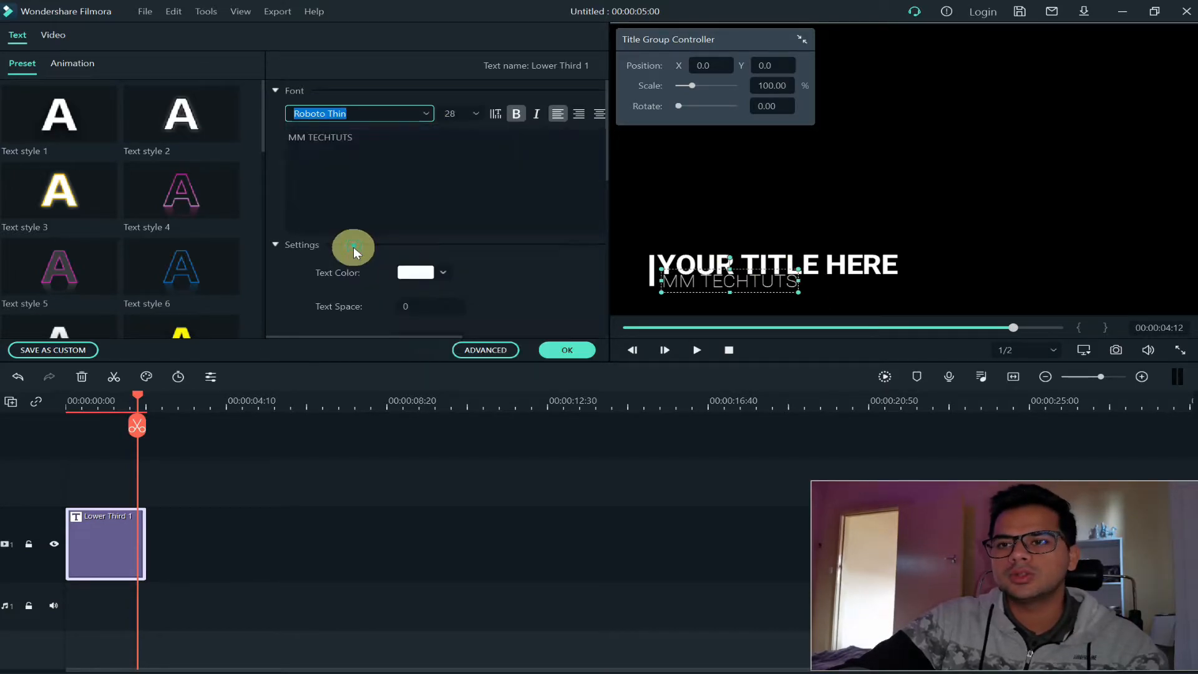
click(565, 350)
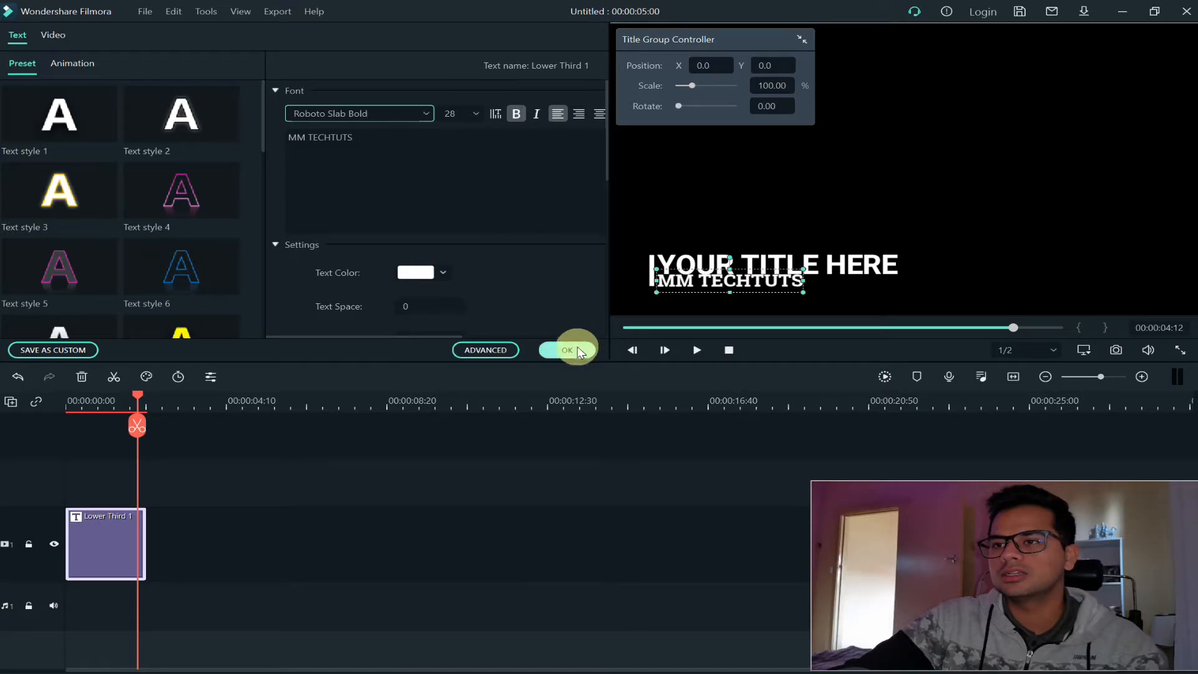
click(714, 286)
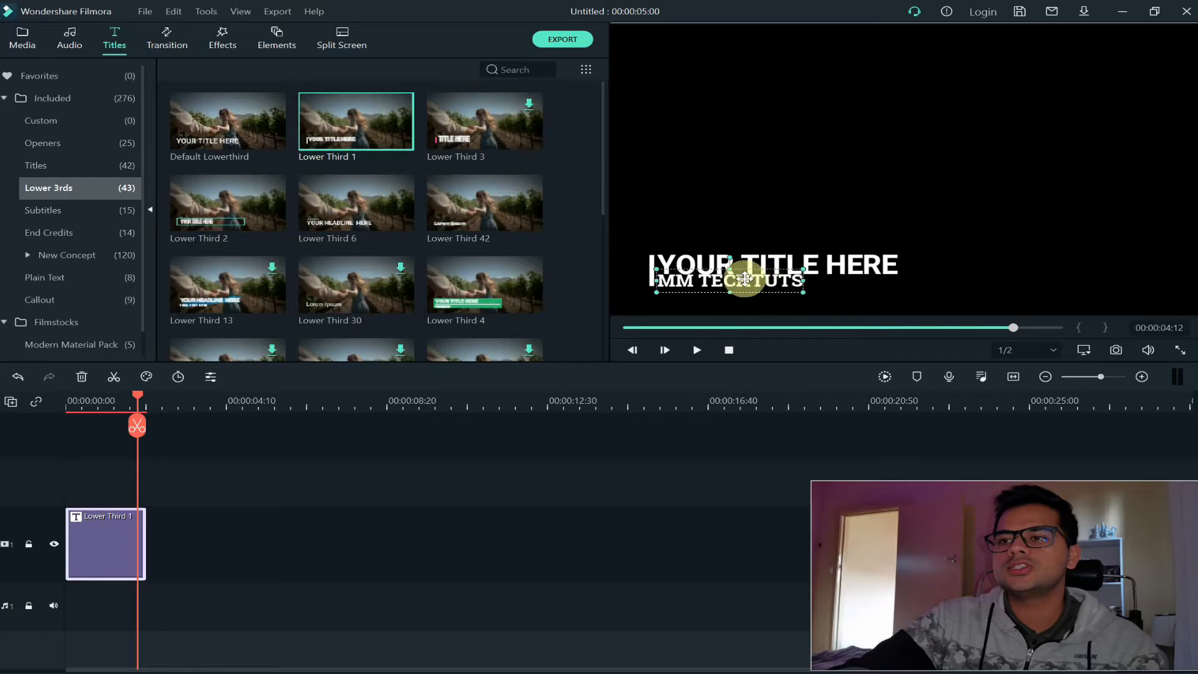
drag(744, 281, 771, 286)
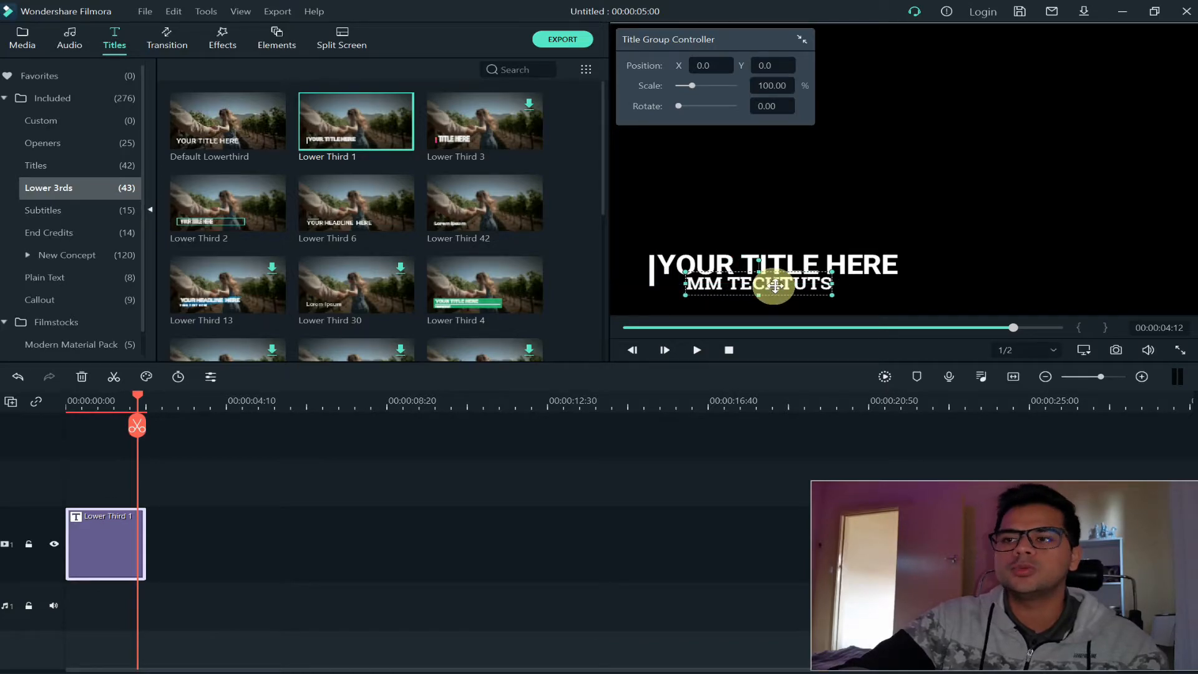
Replace the main title line YOUR TITLE HERE with "ADELAIDE" and centre it above the MM TECHTUTS line
click(812, 267)
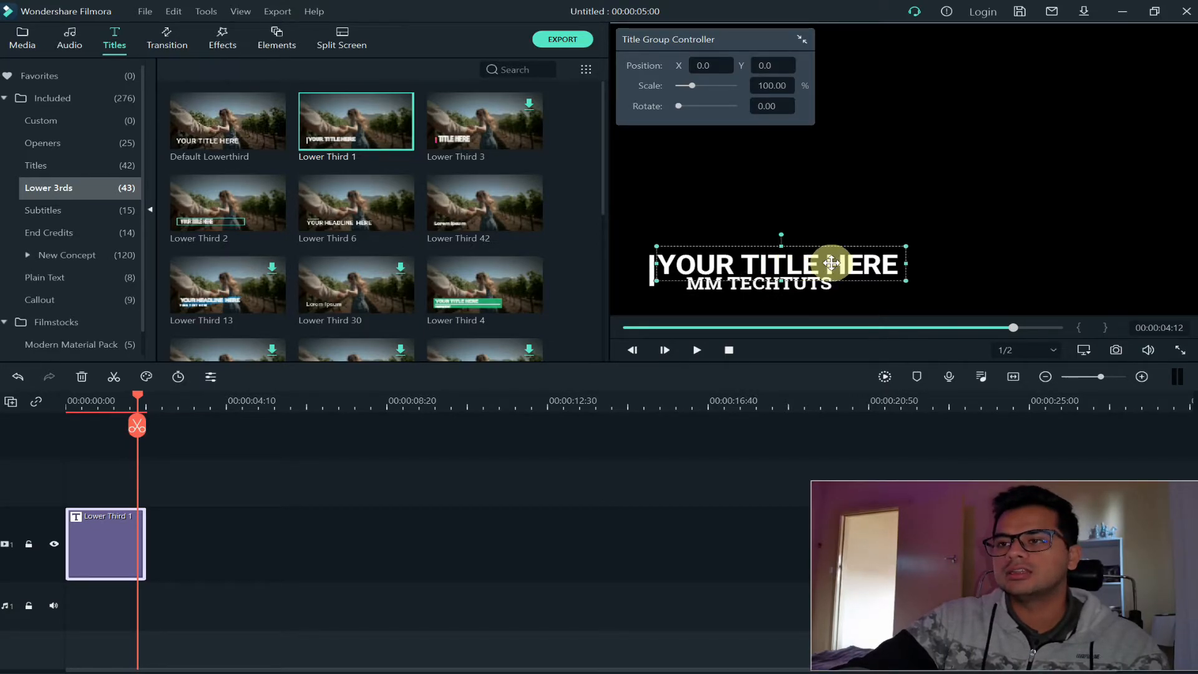
double_click(815, 266)
drag(403, 139, 235, 129)
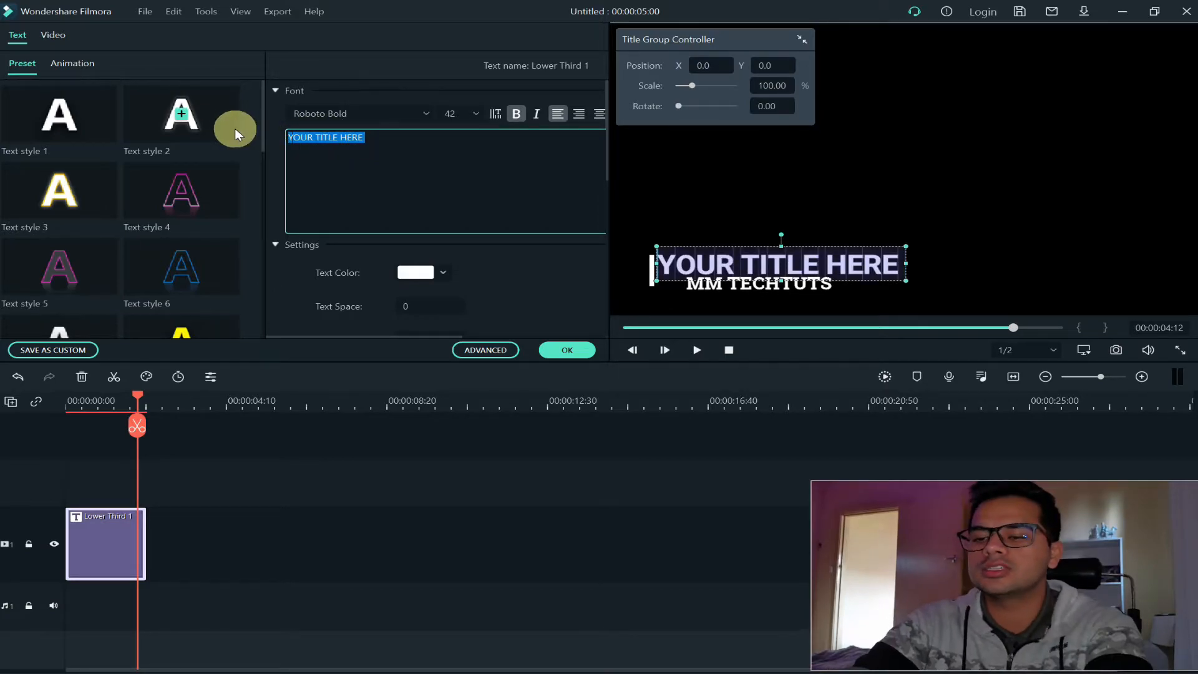
text(adelaide)
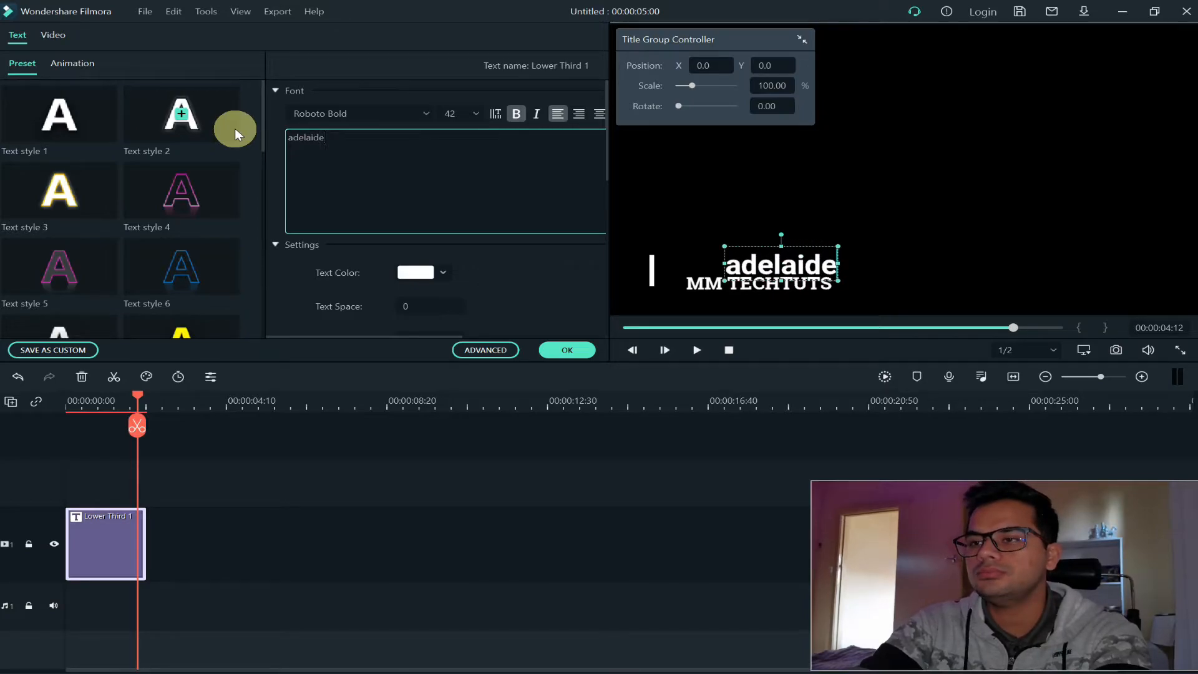
key(ctrl+a)
text(ADELAIDE)
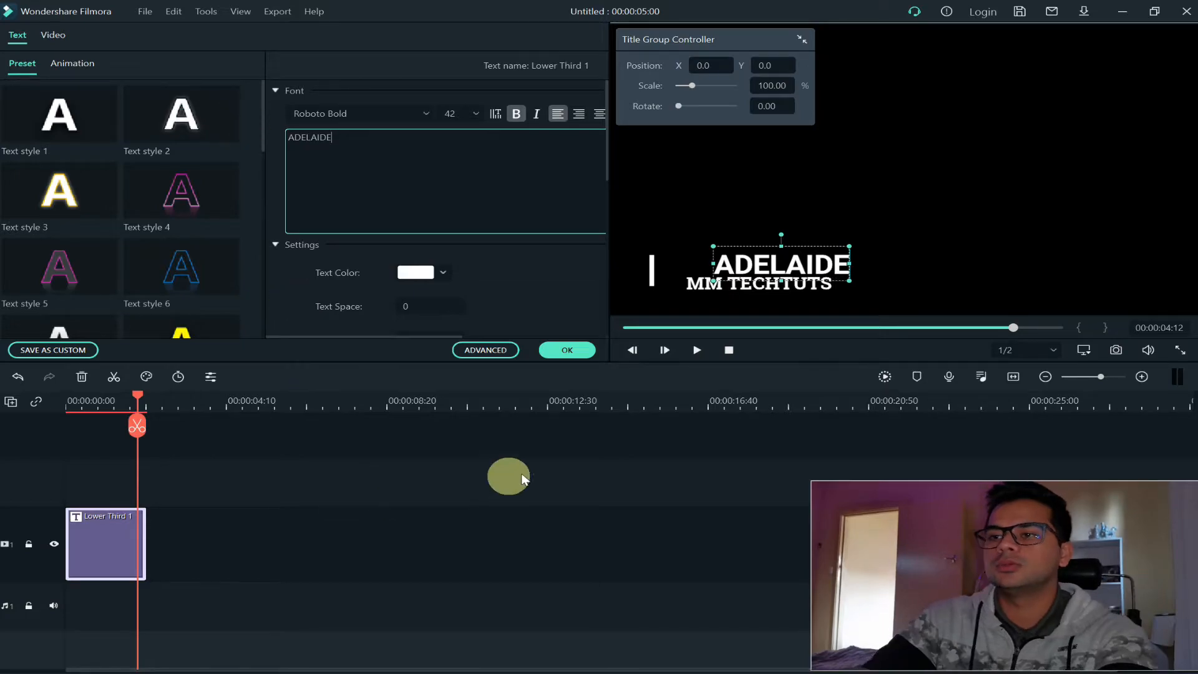
click(572, 351)
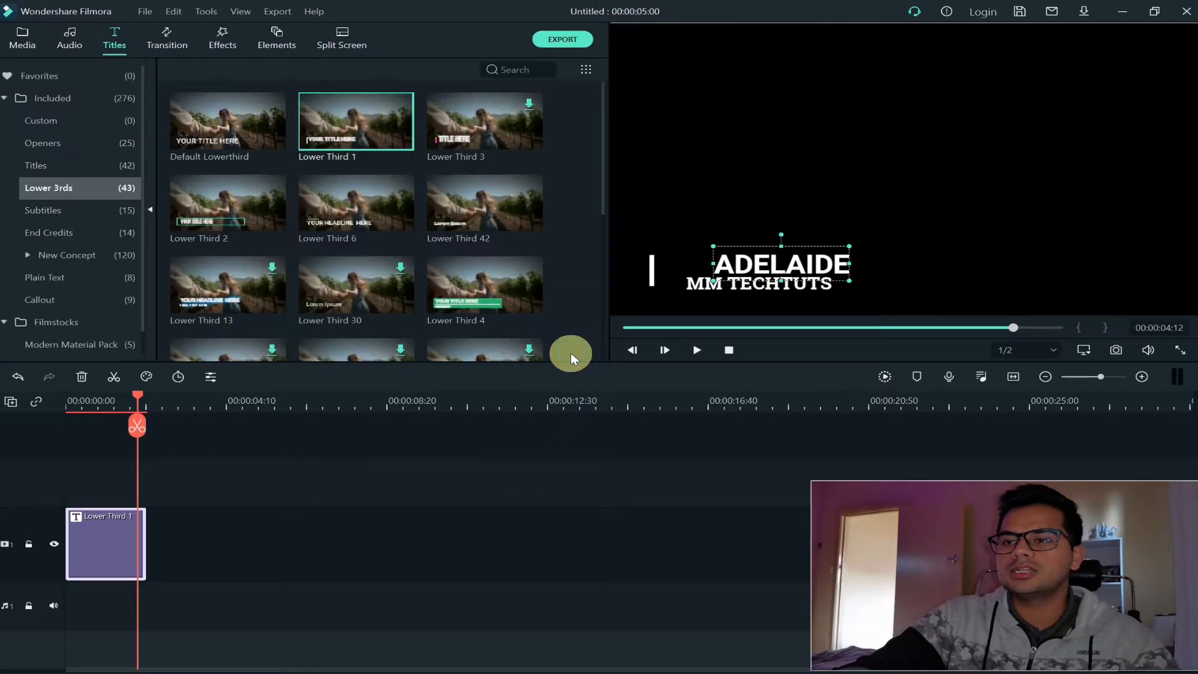
mouse_move(810, 266)
mouse_down()
mouse_move(758, 261)
mouse_move(791, 263)
mouse_up()
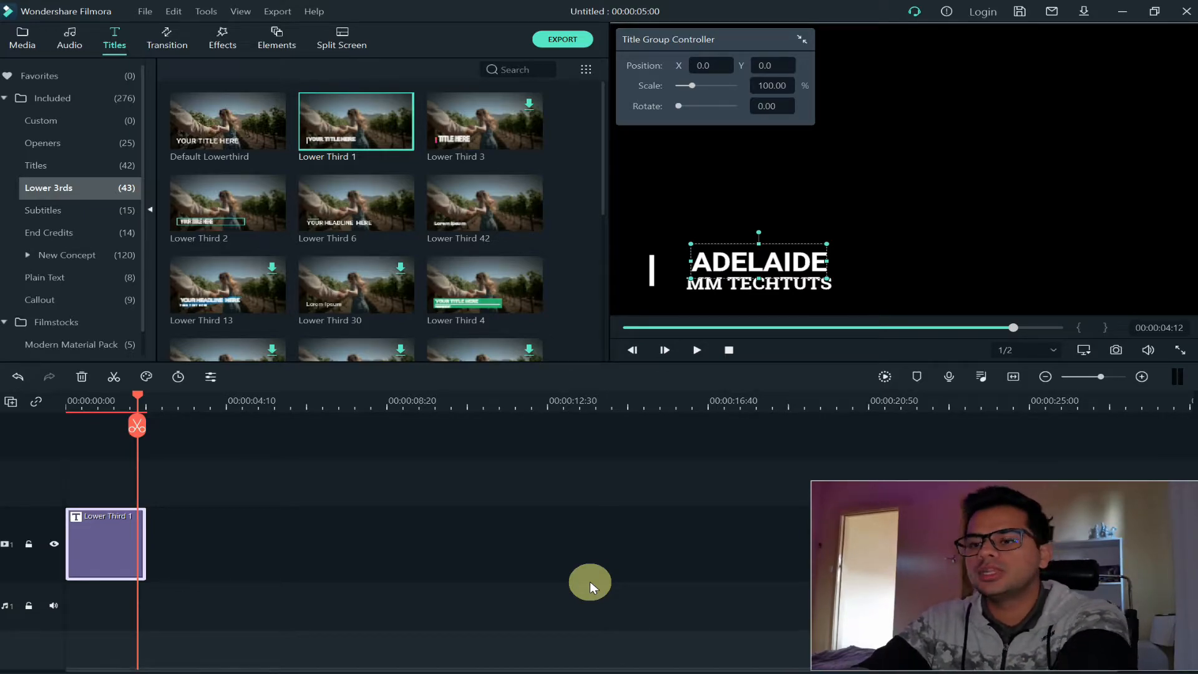
Undo the ADELAIDE line's repositioning and text replacement, and redo both changes
key(ctrl+z)
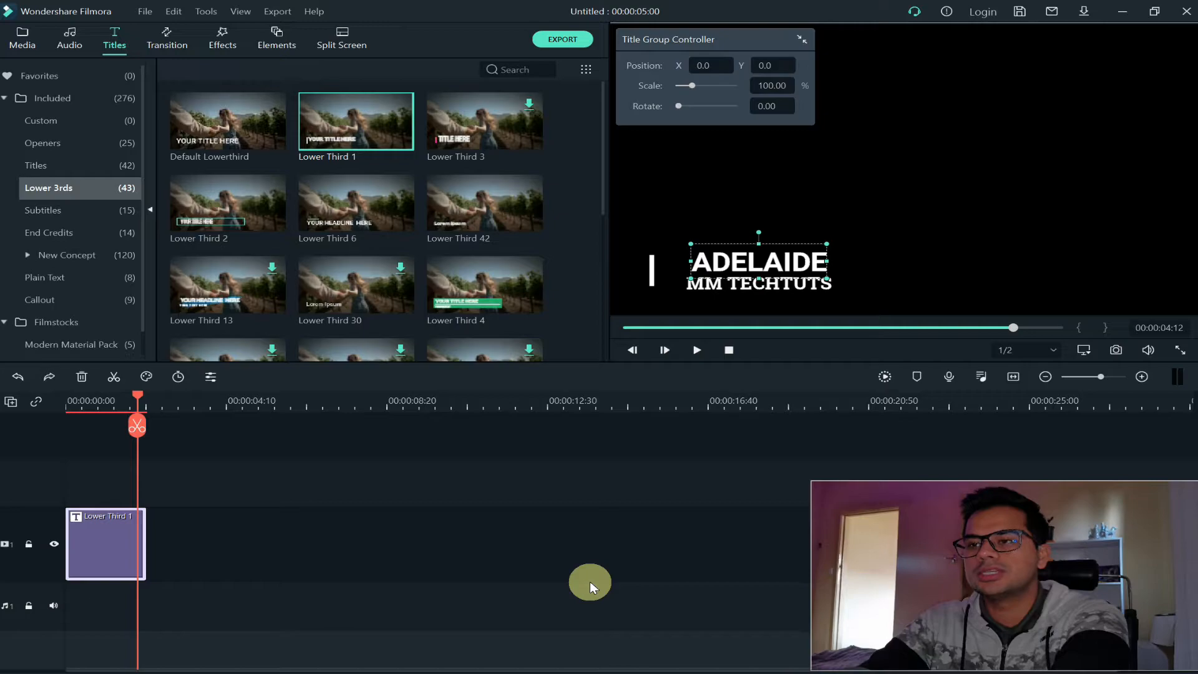
key(ctrl+z)
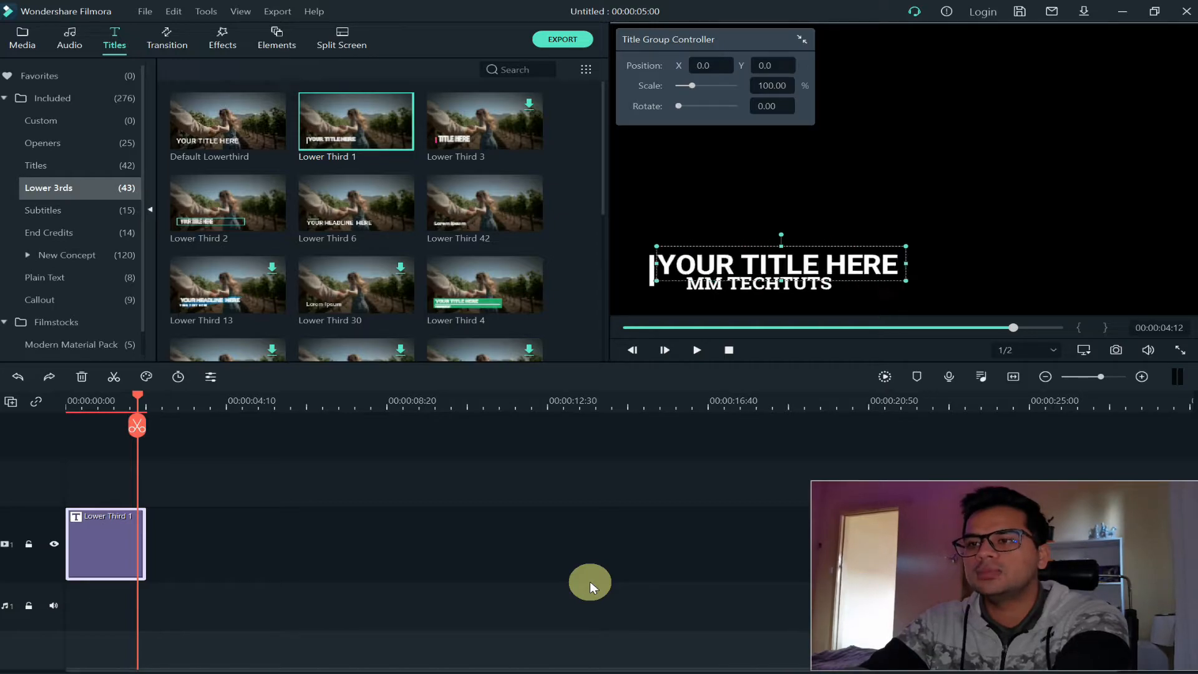
key(ctrl+y)
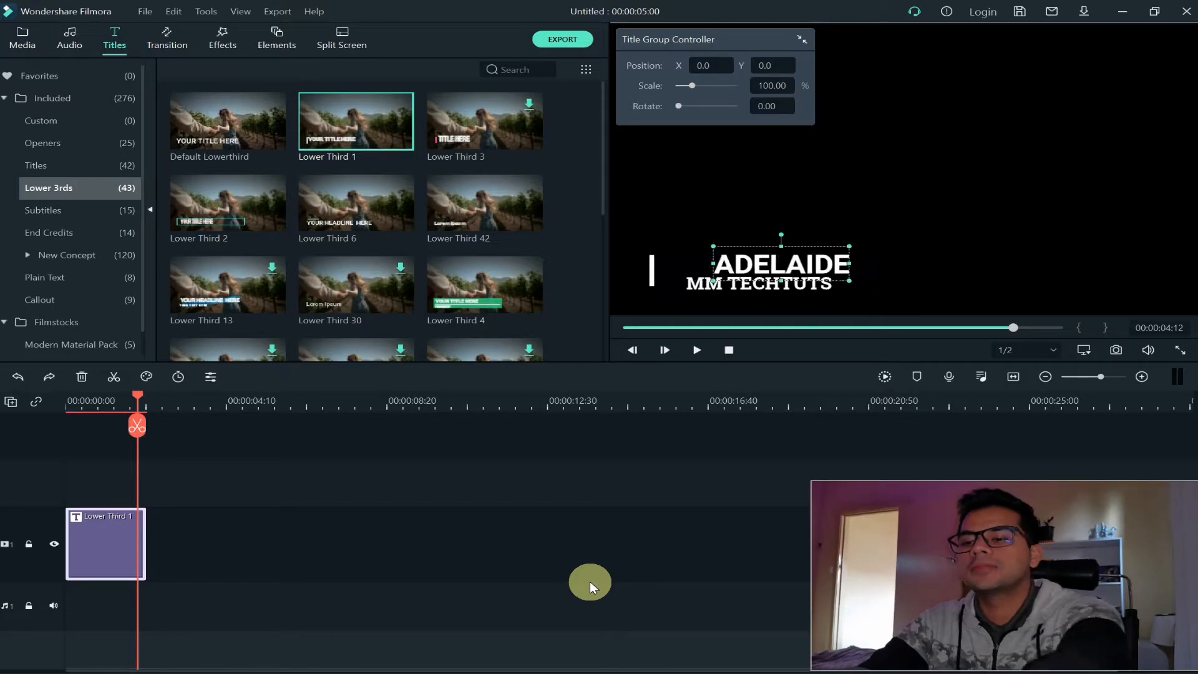
key(ctrl+y)
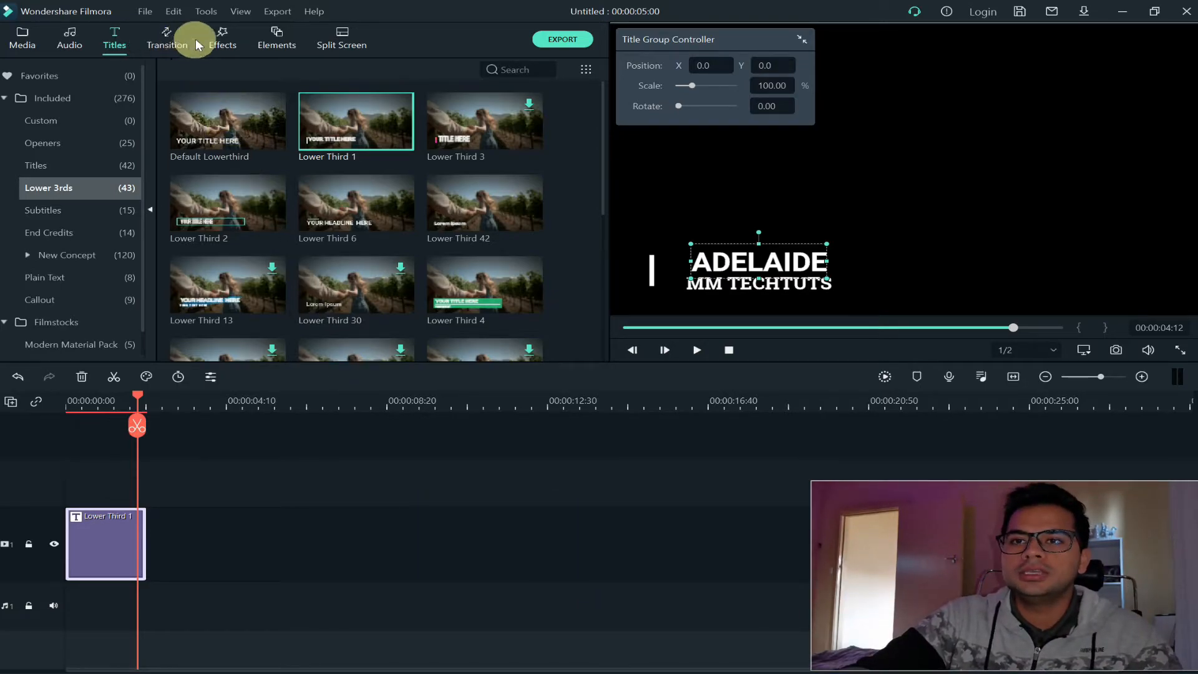
Look through the rest of the lower thirds and preview the Fade, Cube and Cross Roll 10 transitions
scroll(304, 231, down, 10)
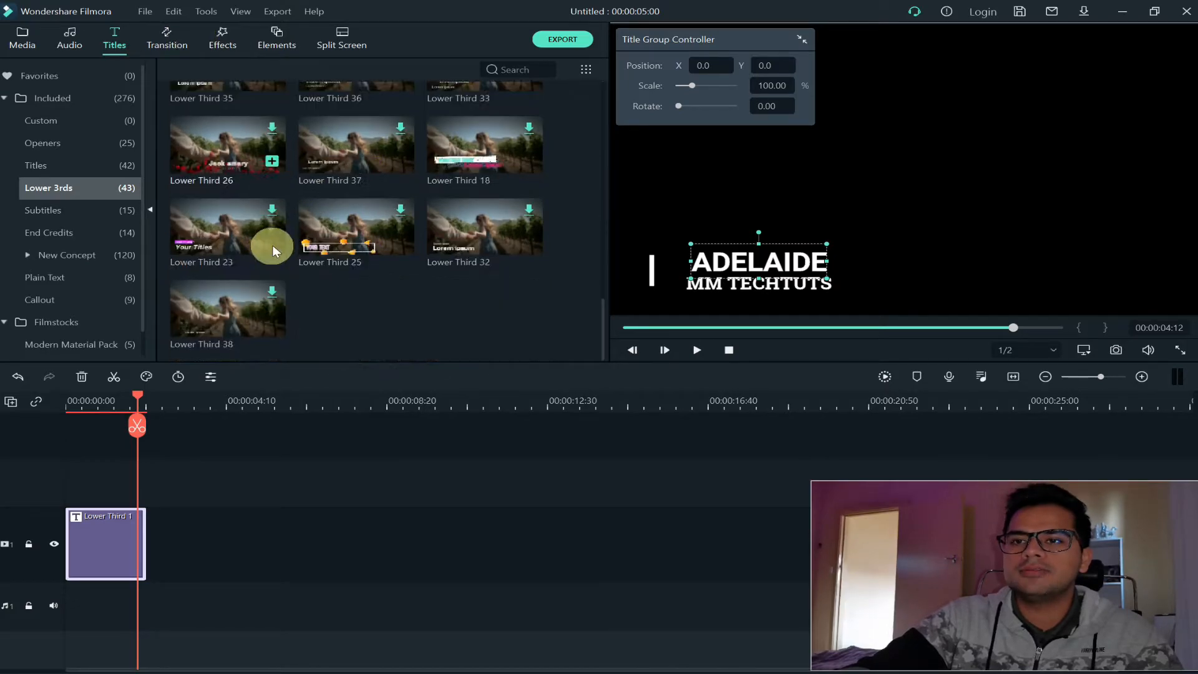
scroll(278, 245, up, 10)
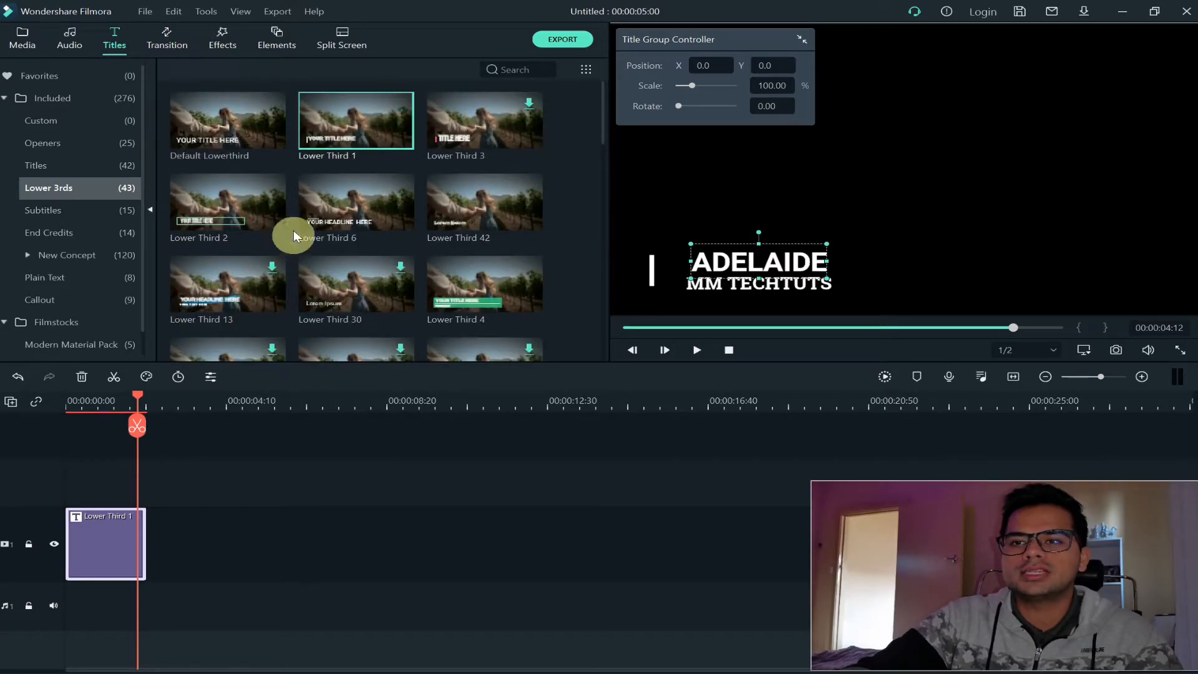
click(180, 41)
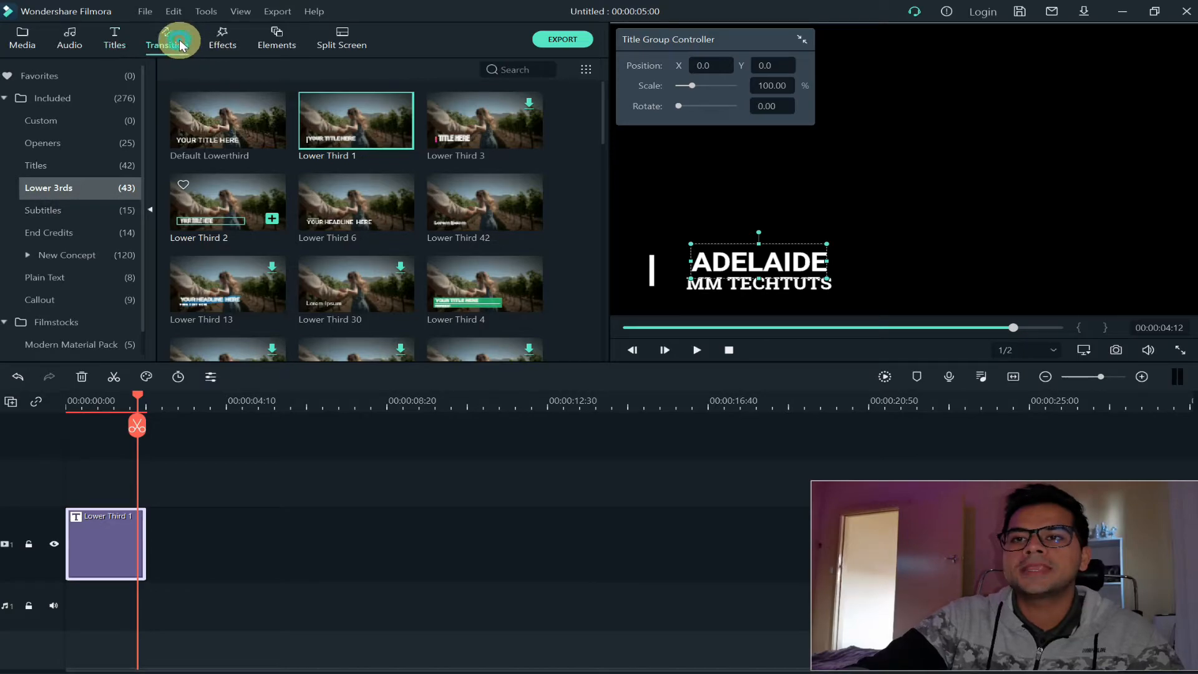
click(490, 123)
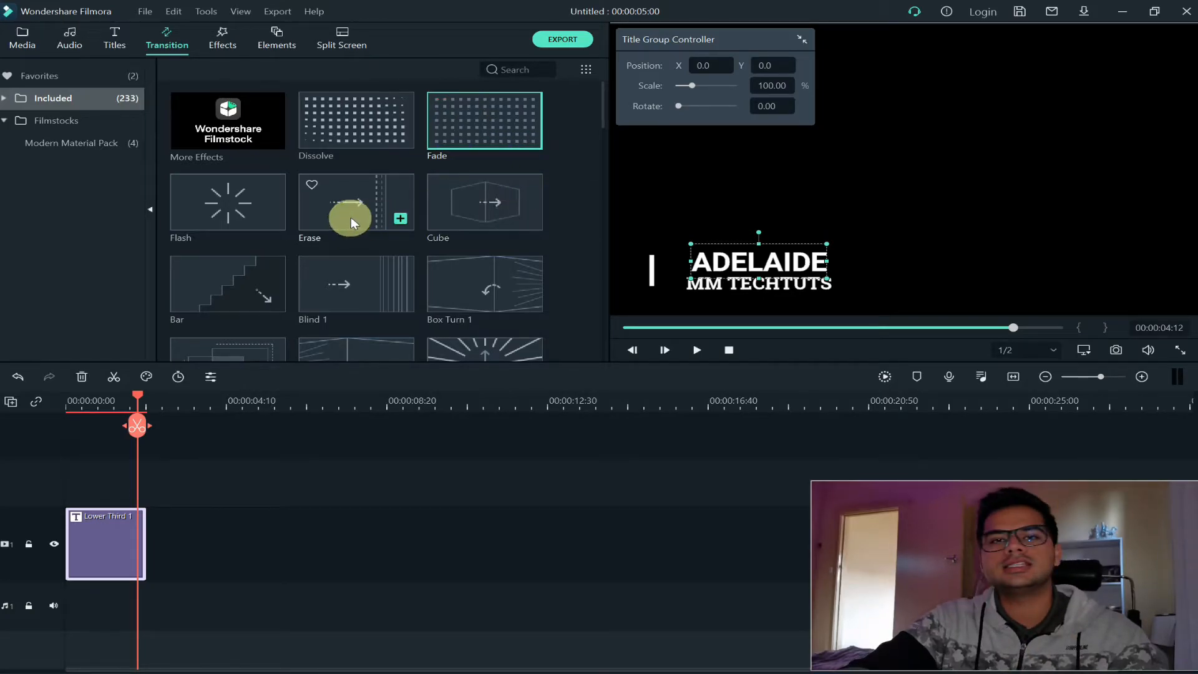
click(485, 129)
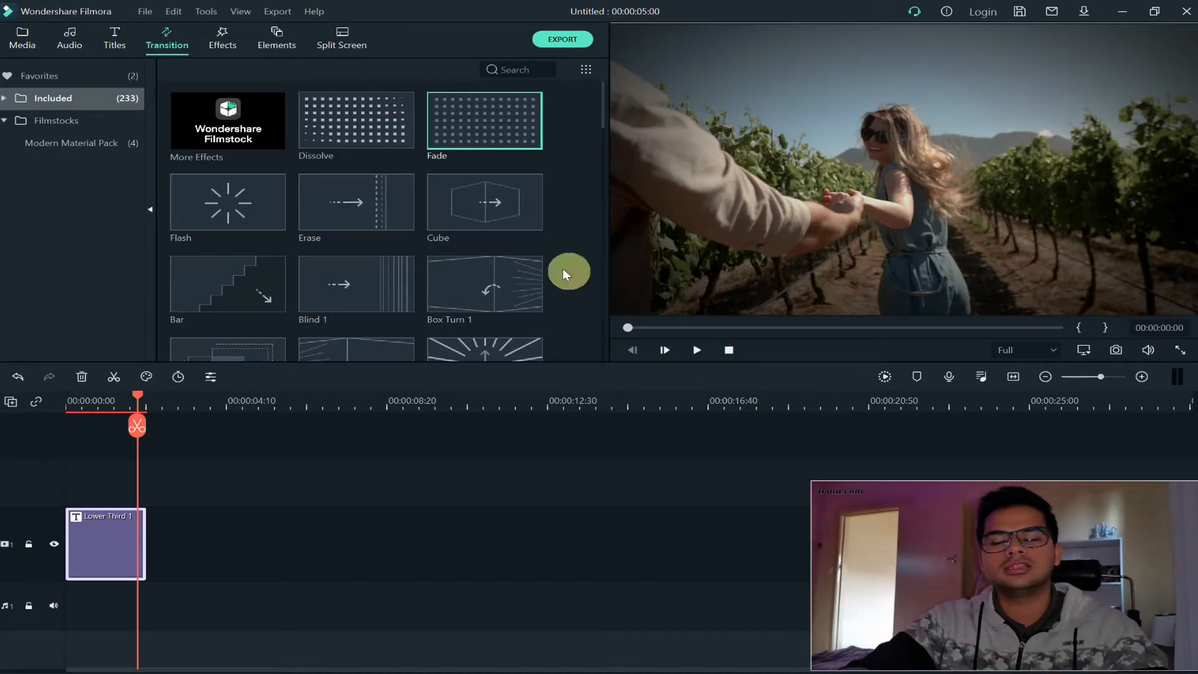
click(493, 202)
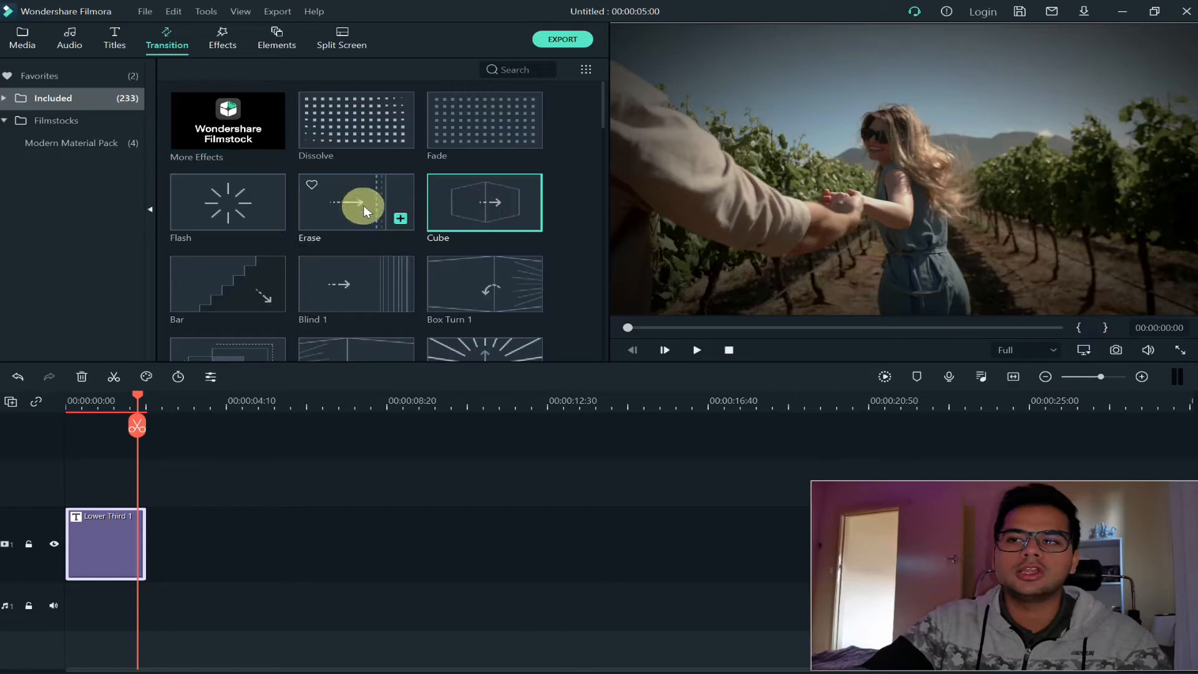
scroll(365, 204, down, 15)
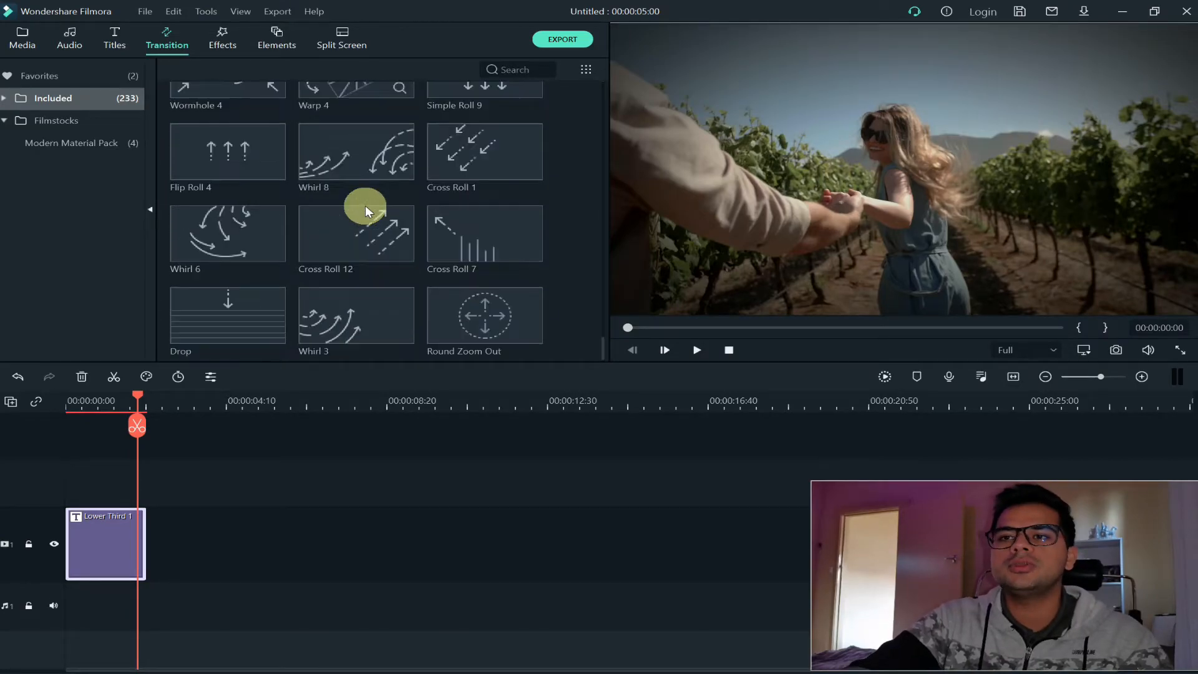
scroll(365, 206, up, 3)
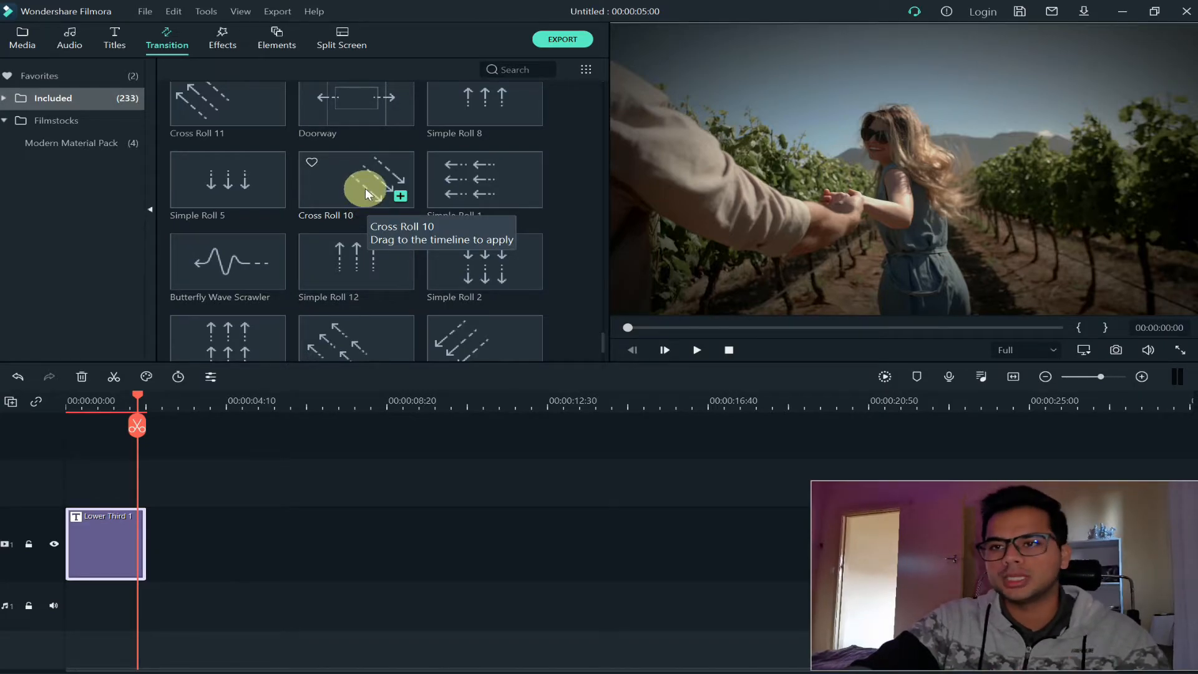
click(365, 189)
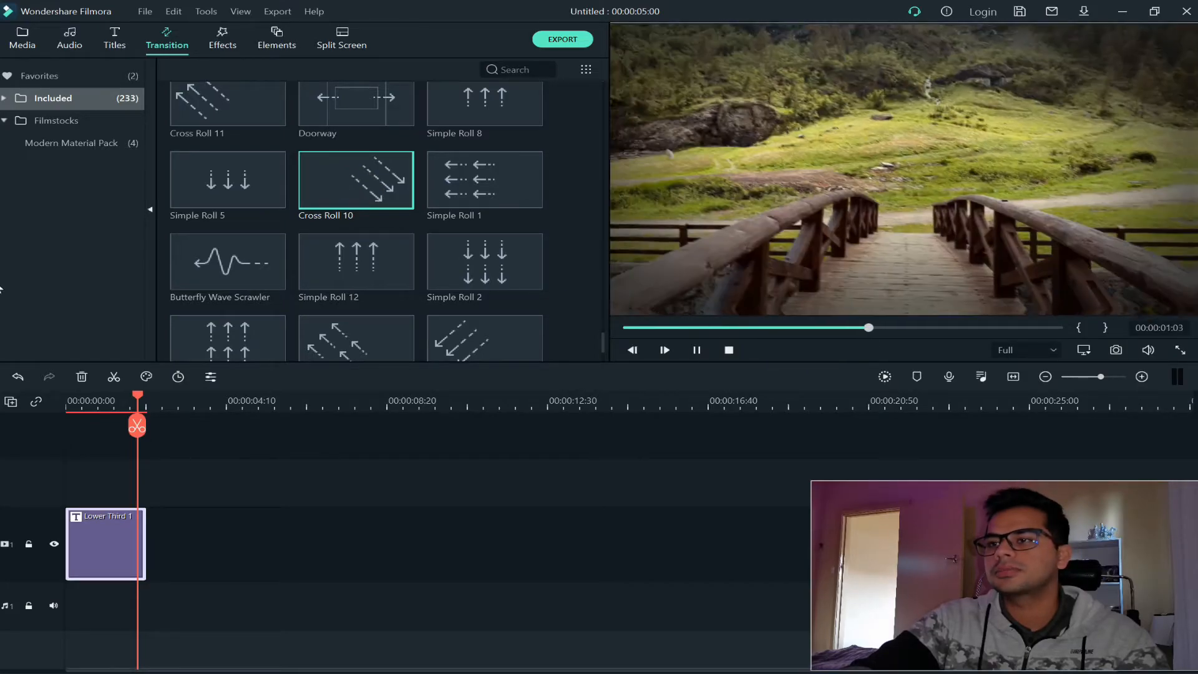
scroll(518, 255, up, 15)
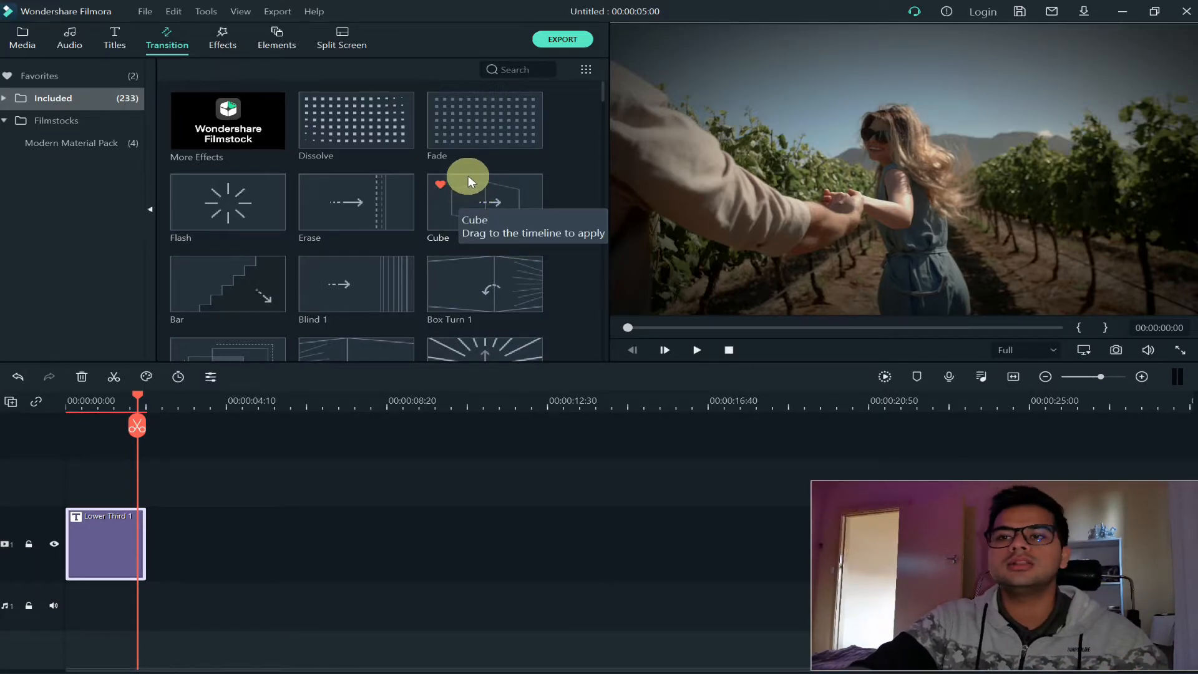
Browse the included effects library to examine the available filters and overlays
click(235, 38)
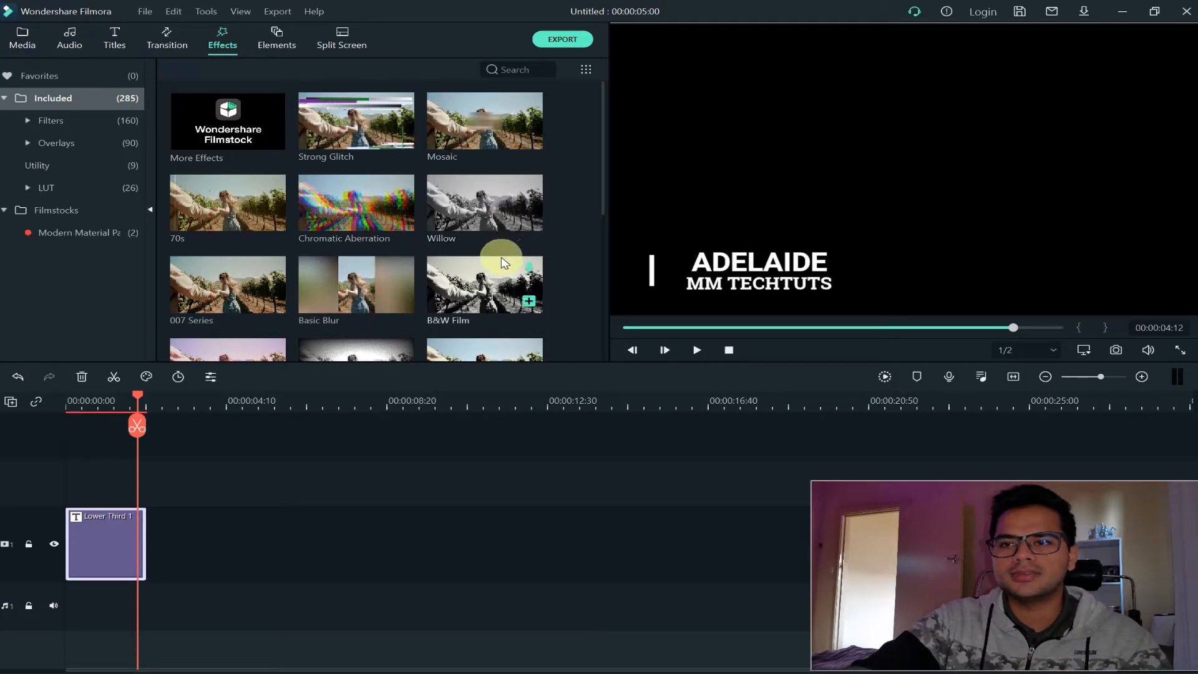
scroll(499, 257, down, 5)
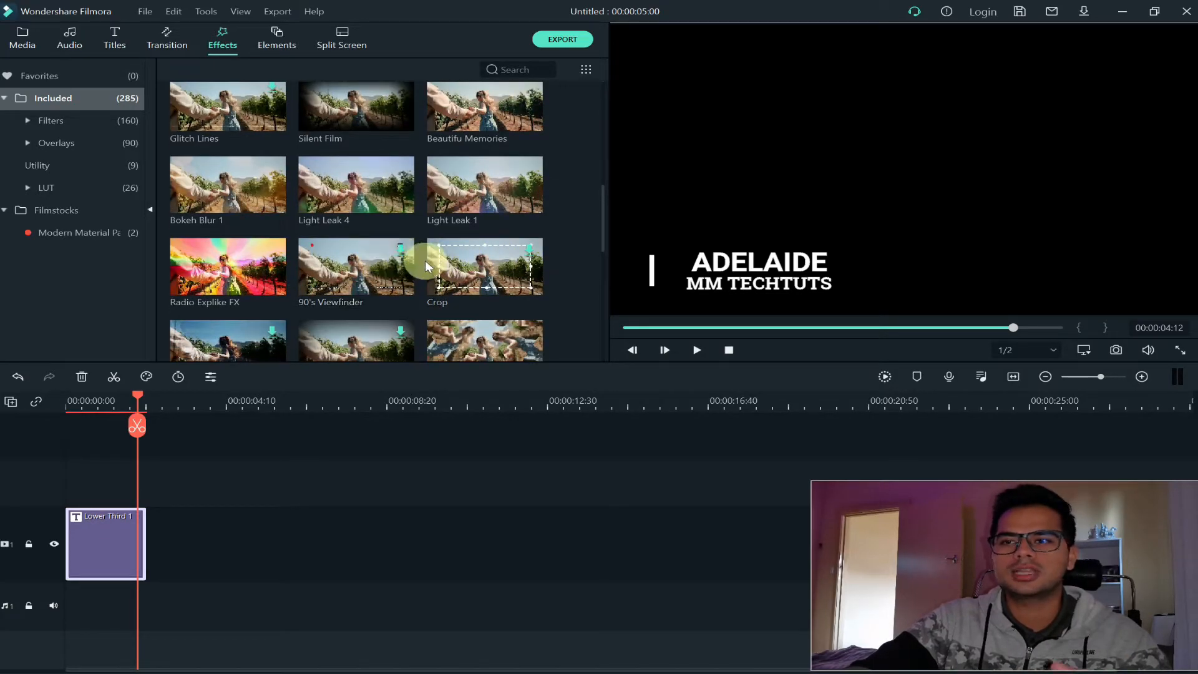
scroll(441, 256, down, 3)
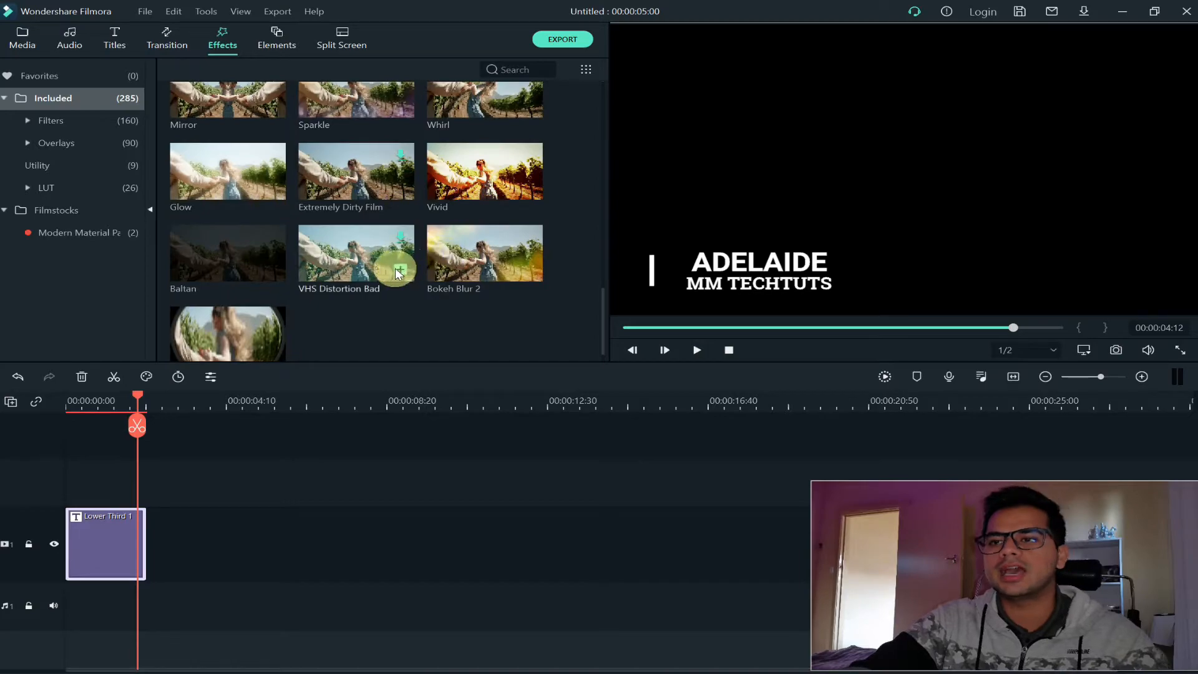
scroll(384, 270, up, 6)
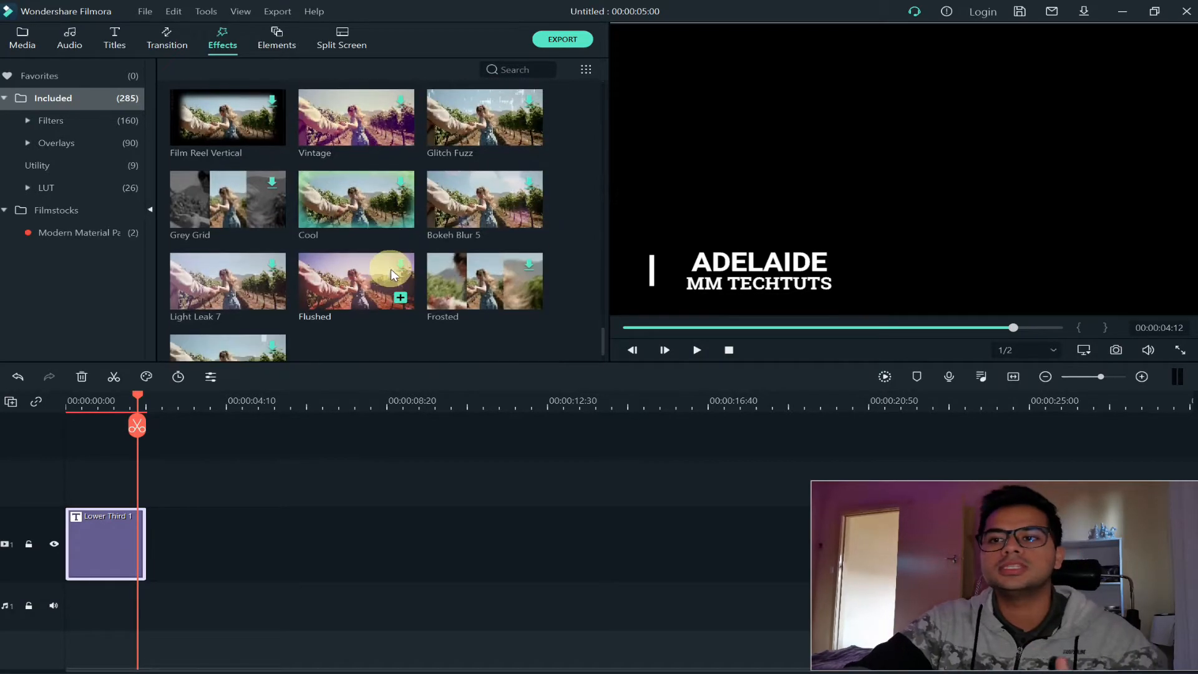
scroll(392, 271, up, 5)
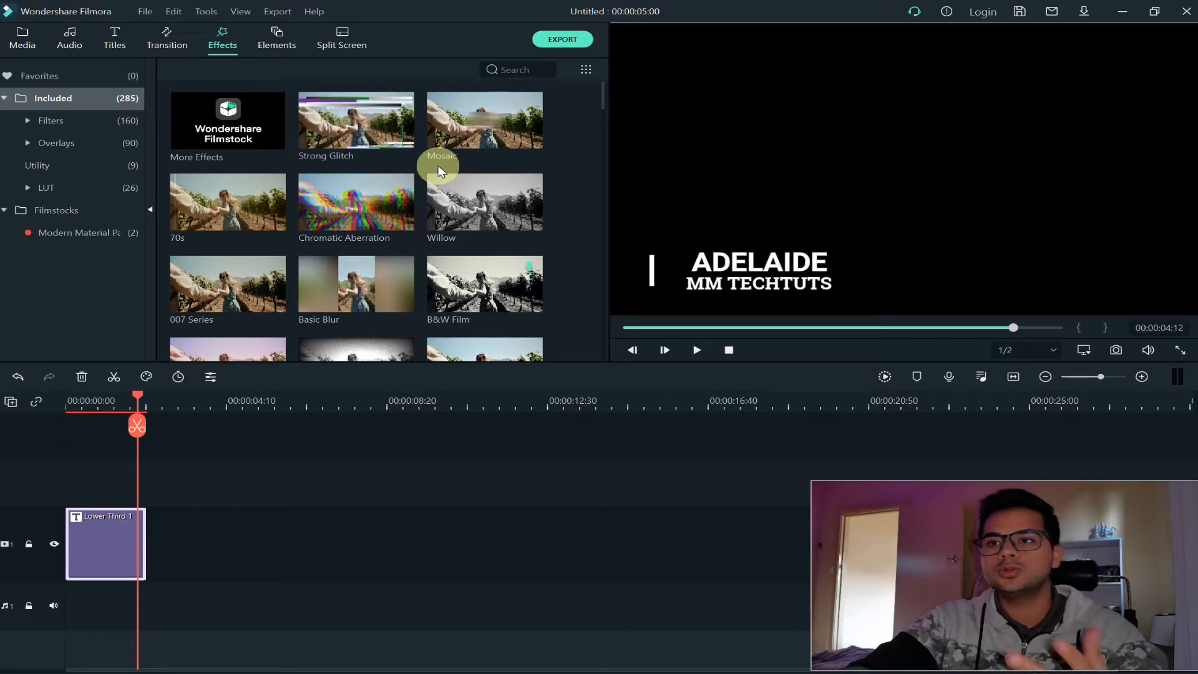
mouse_move(442, 167)
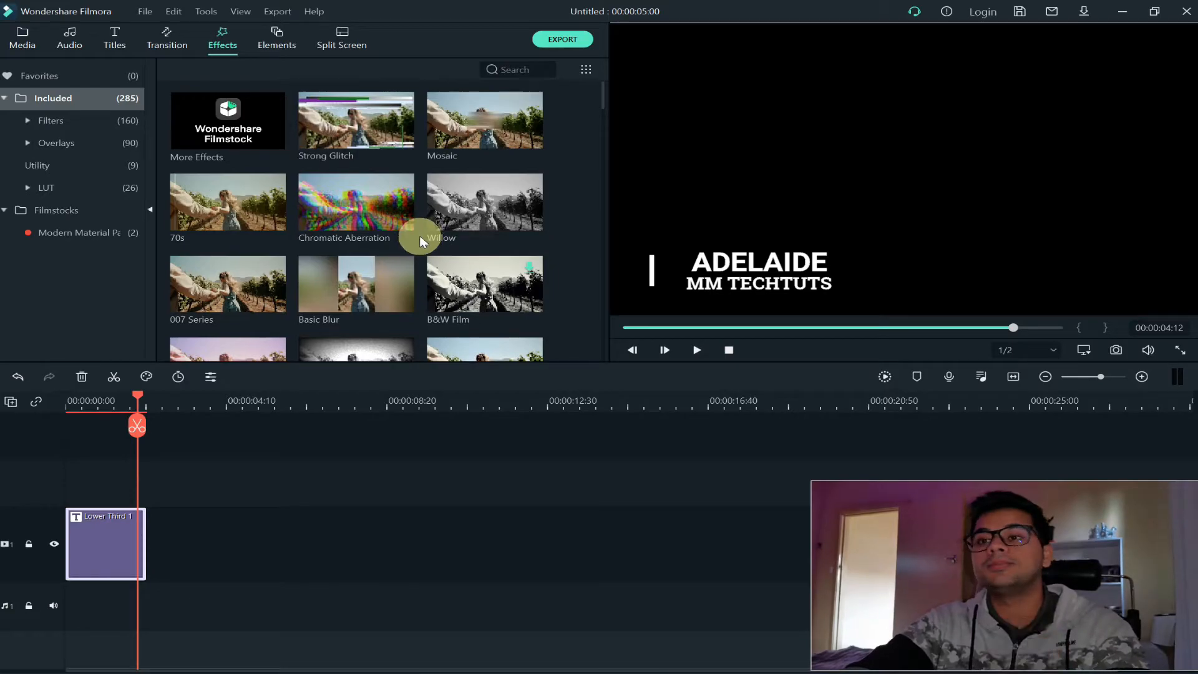
mouse_move(432, 229)
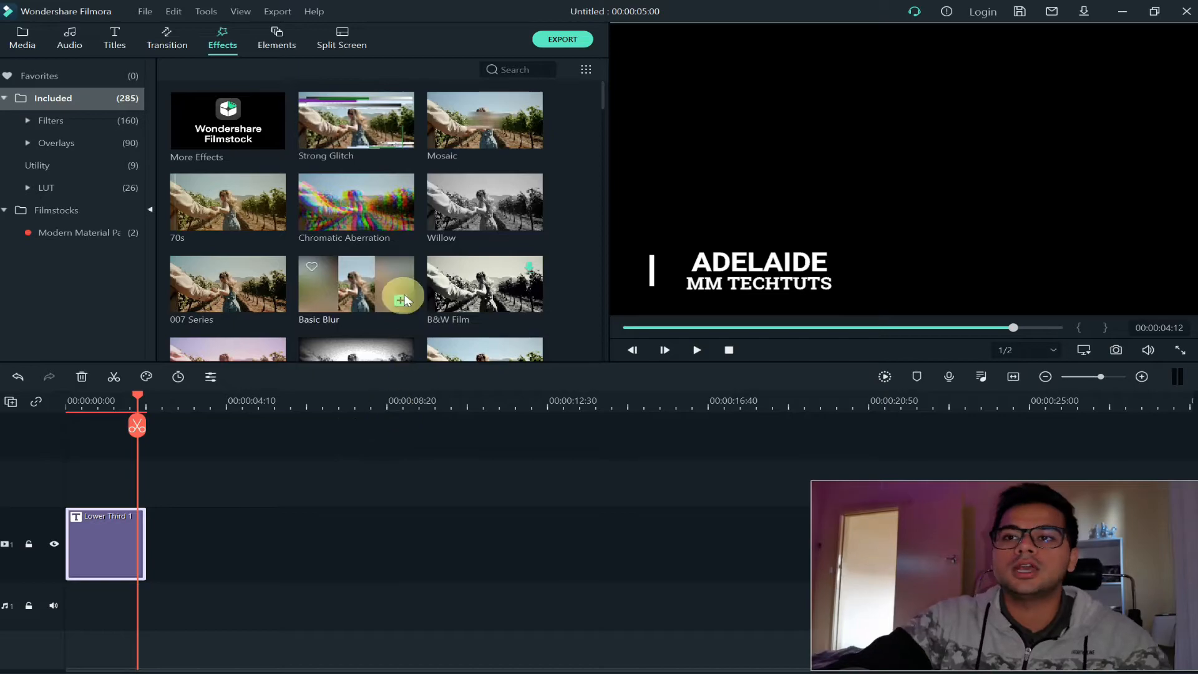
scroll(403, 294, down, 10)
Browse the included elements library to examine the available stickers and motion graphics
click(278, 37)
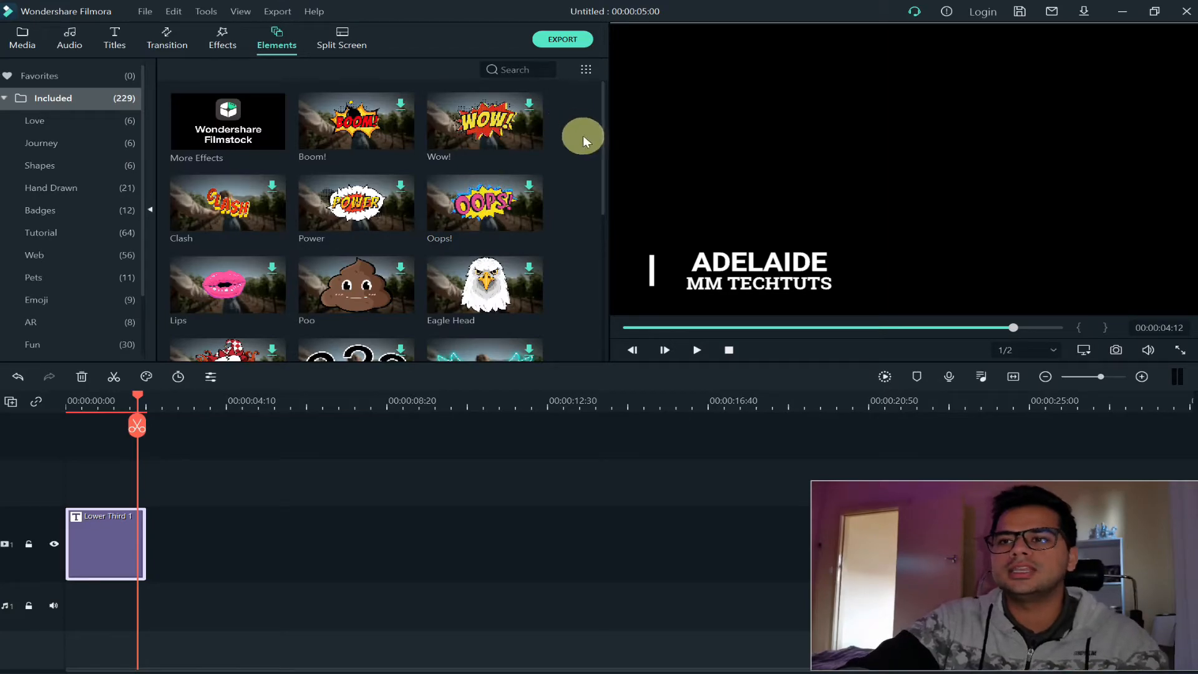
drag(604, 127, 608, 318)
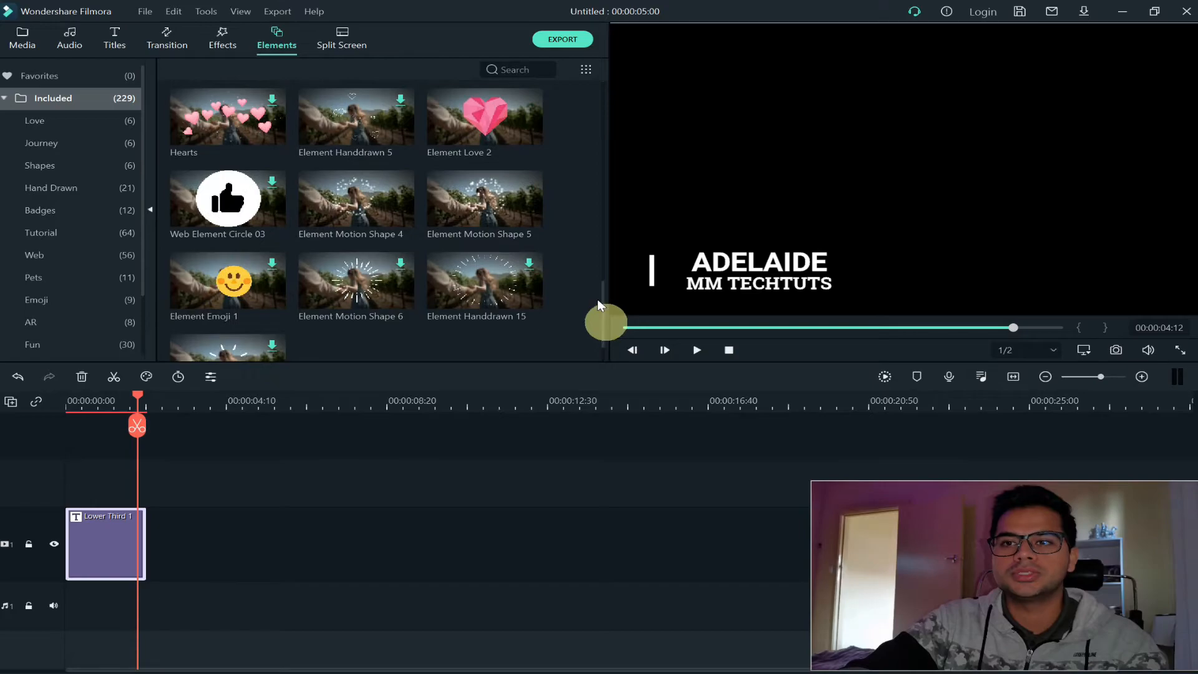
scroll(489, 161, up, 10)
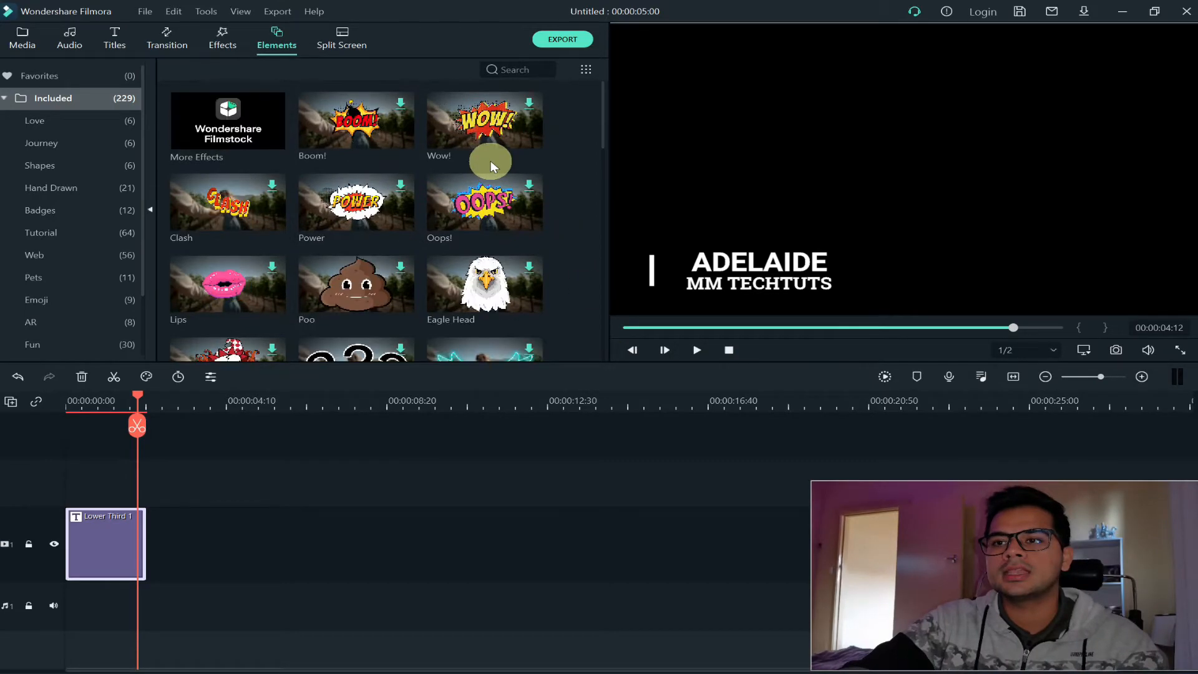
Look through the remaining included elements, from comic stickers to emoji, hand-drawn and motion shapes
scroll(406, 271, down, 3)
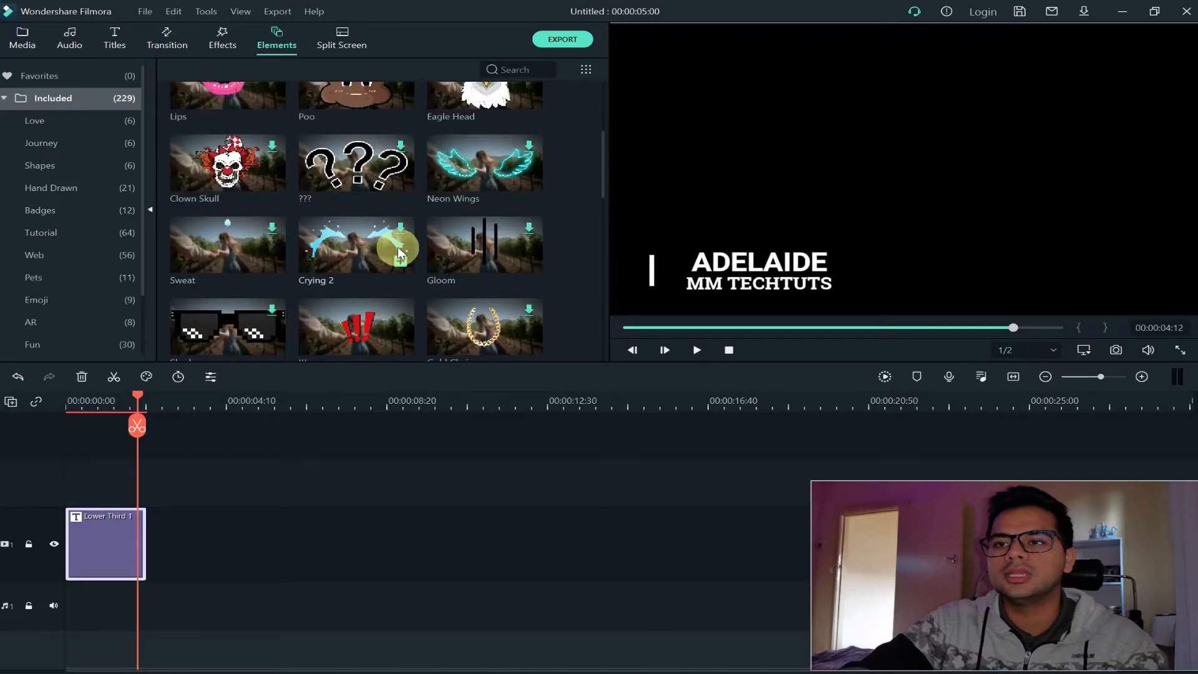
scroll(398, 246, down, 5)
scroll(398, 248, down, 7)
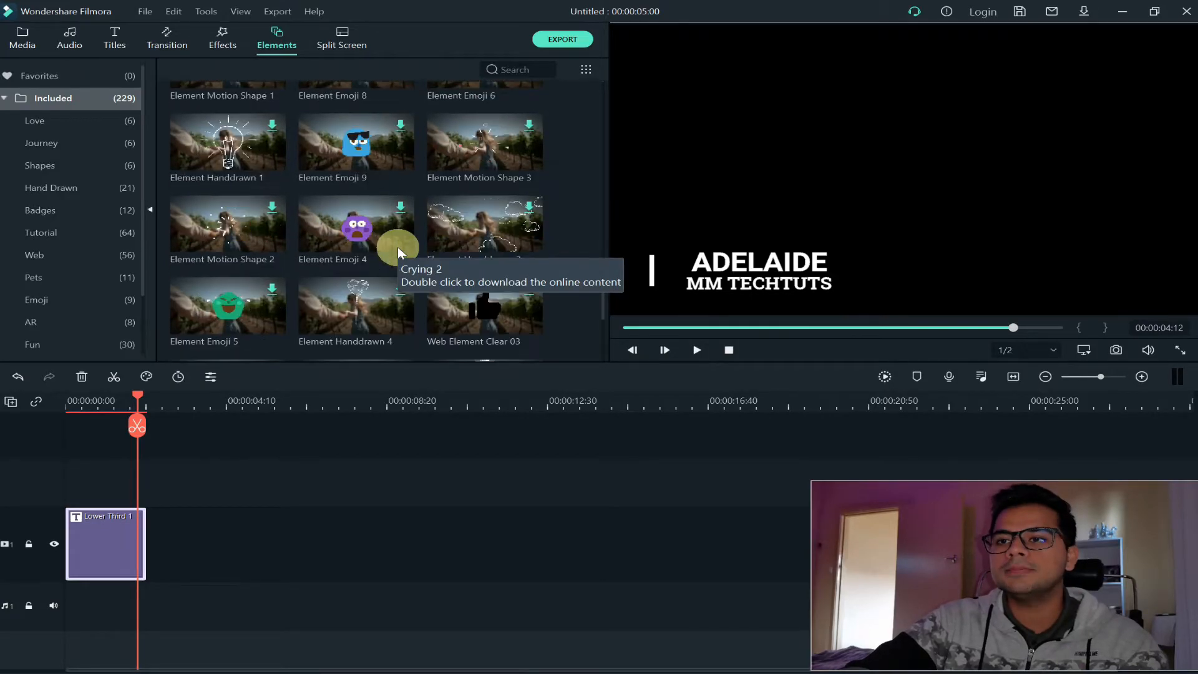
scroll(398, 248, up, 10)
scroll(398, 248, down, 4)
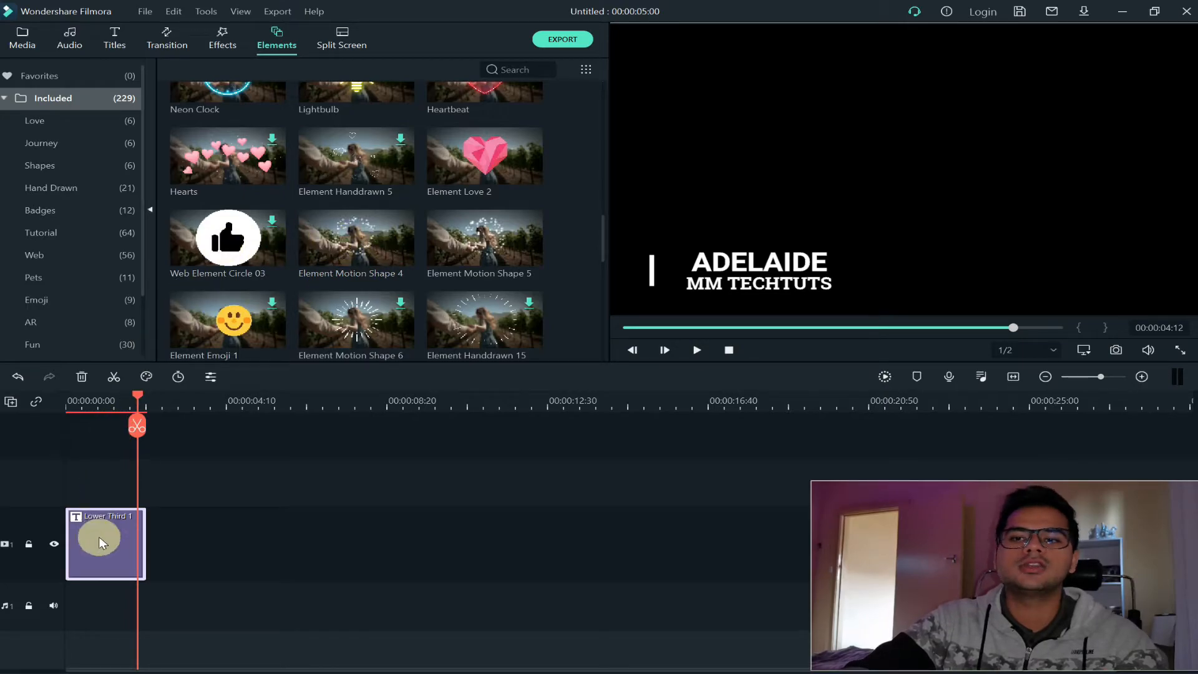
Browse the included split-screen layouts and preview the layout with two equal side-by-side panes
click(344, 36)
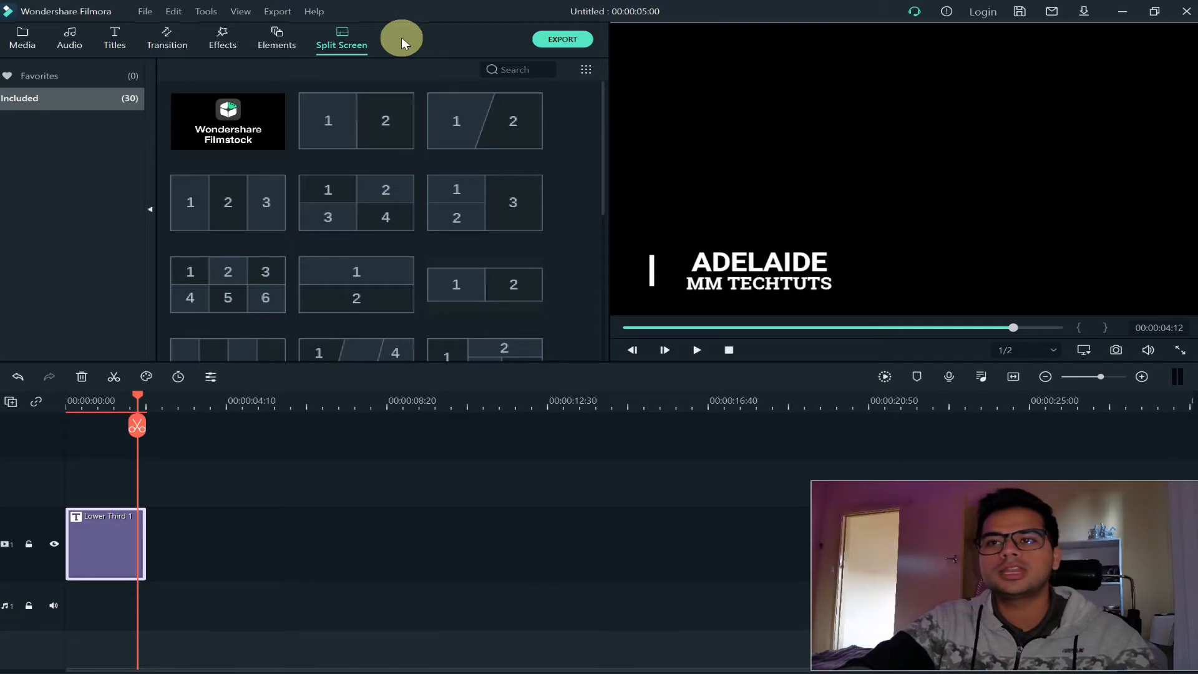
click(362, 116)
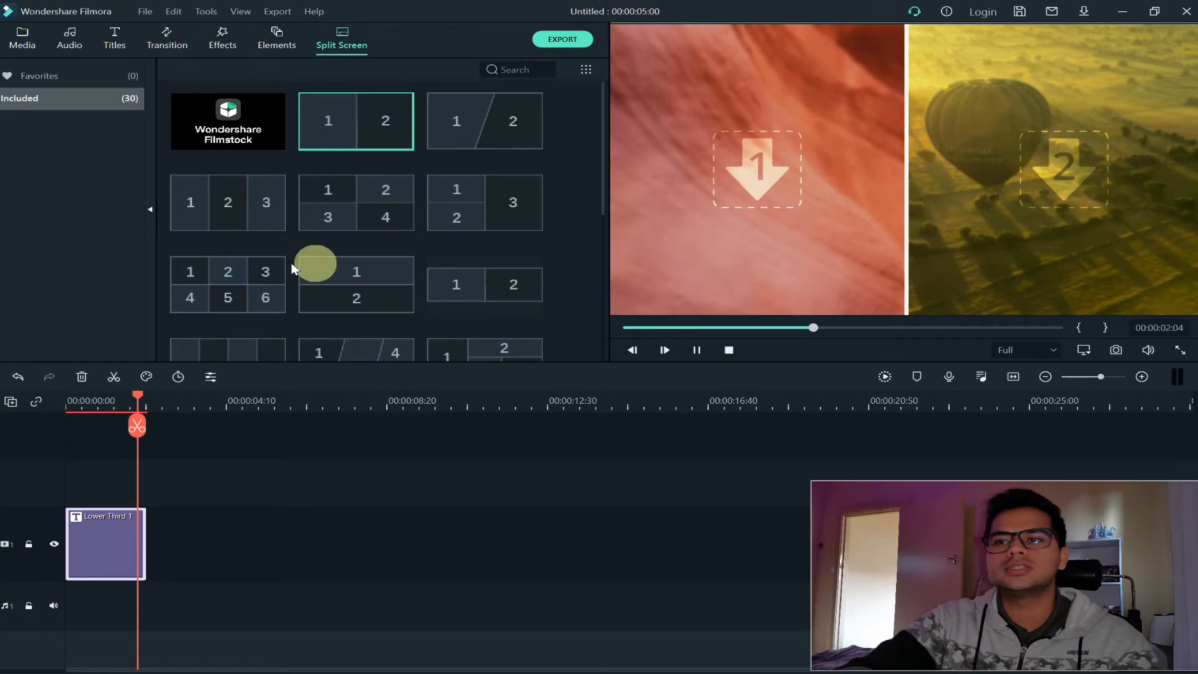
scroll(247, 278, down, 3)
scroll(247, 279, up, 3)
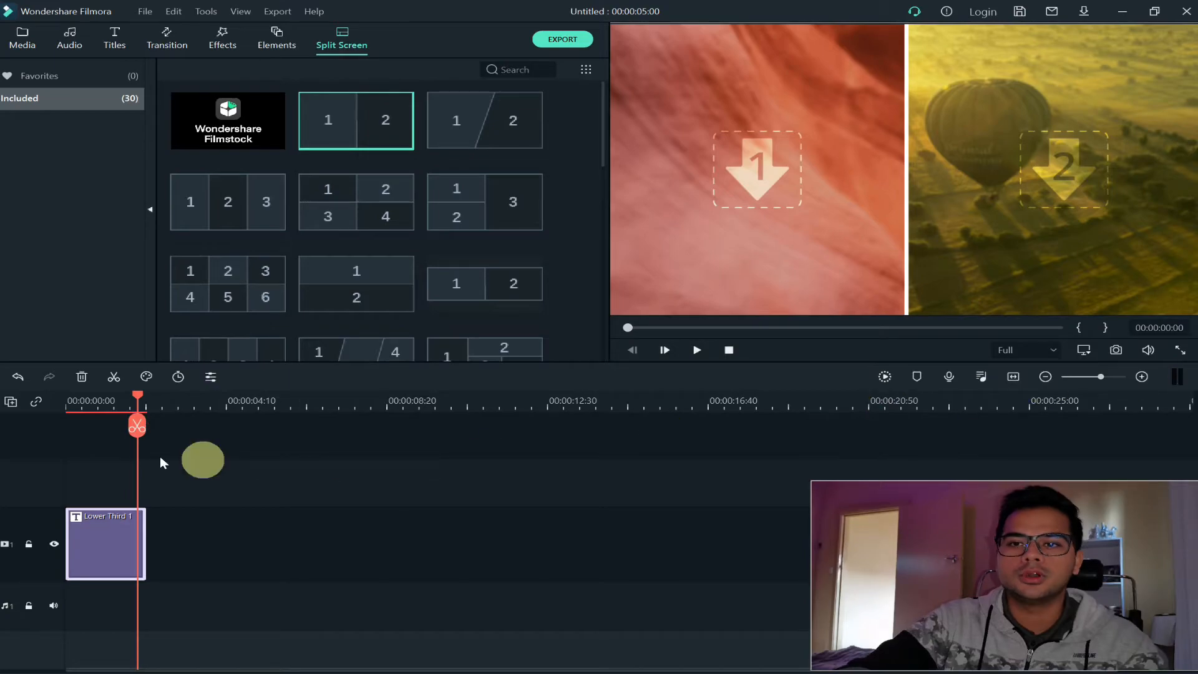
Delete the Lower Third 1 title clip from the timeline, with the project media folder open
drag(137, 393, 113, 395)
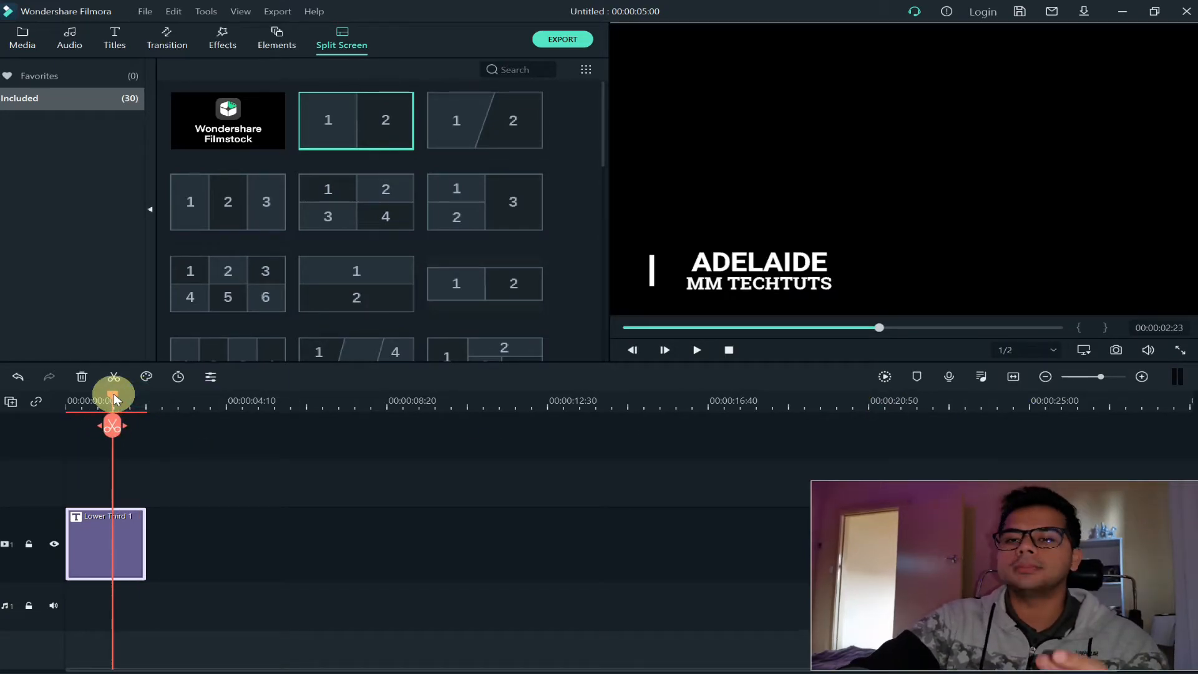
click(115, 581)
click(114, 557)
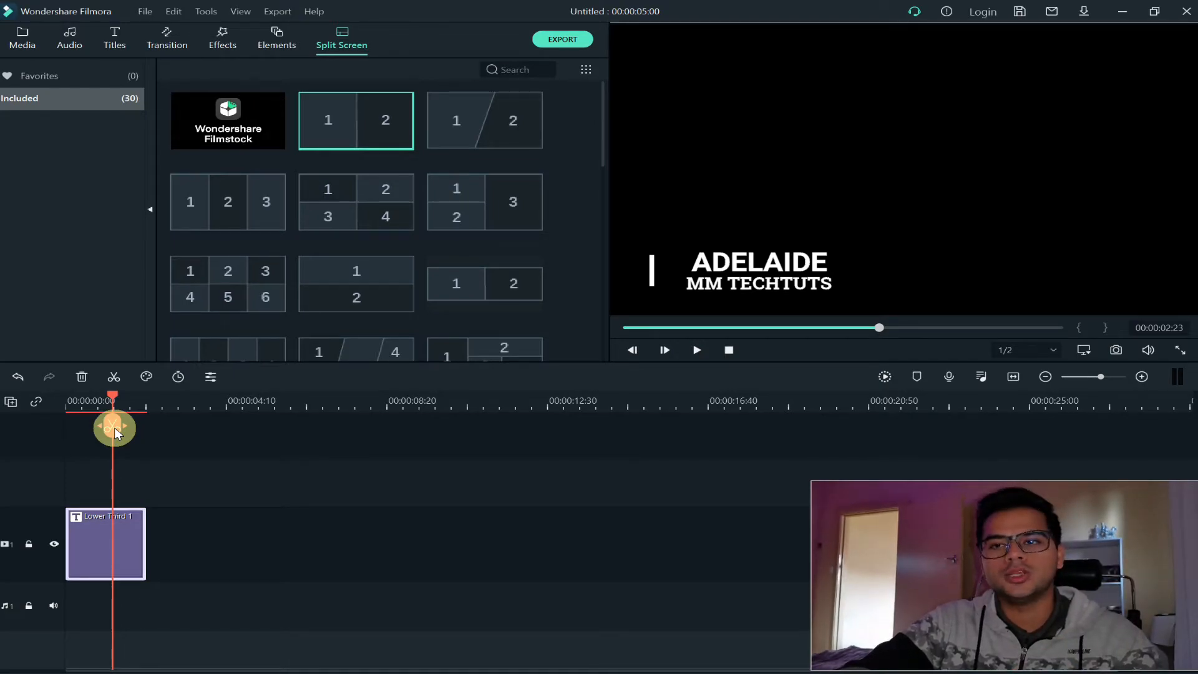
click(21, 45)
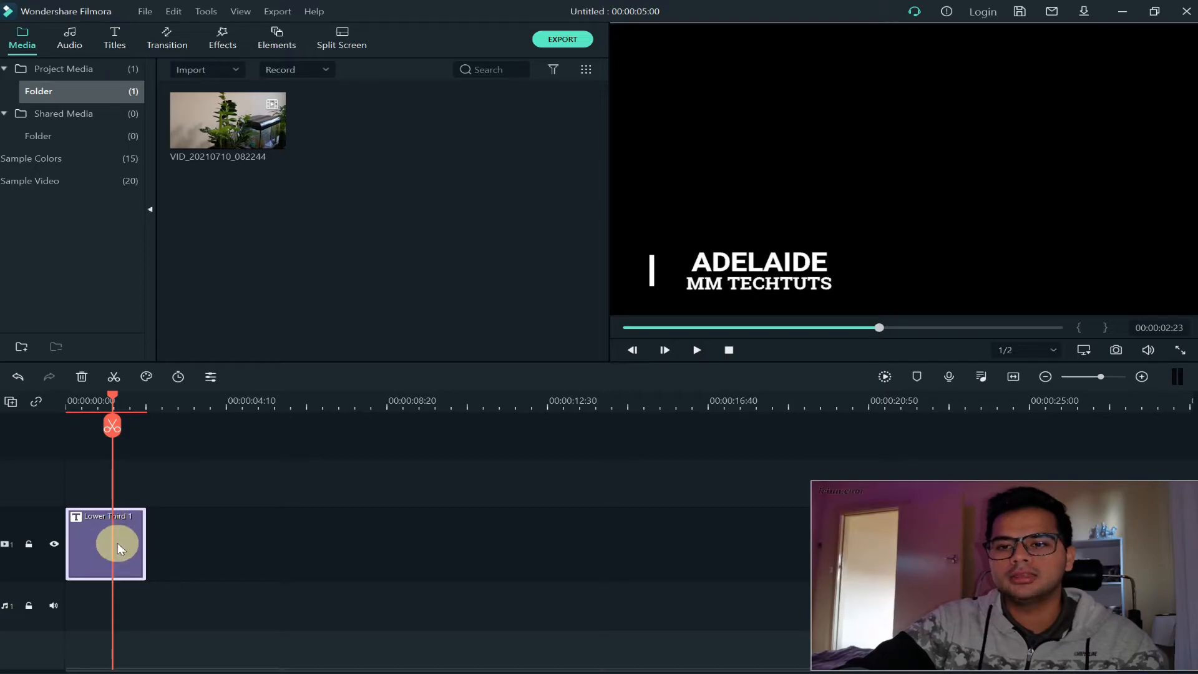
key(Delete)
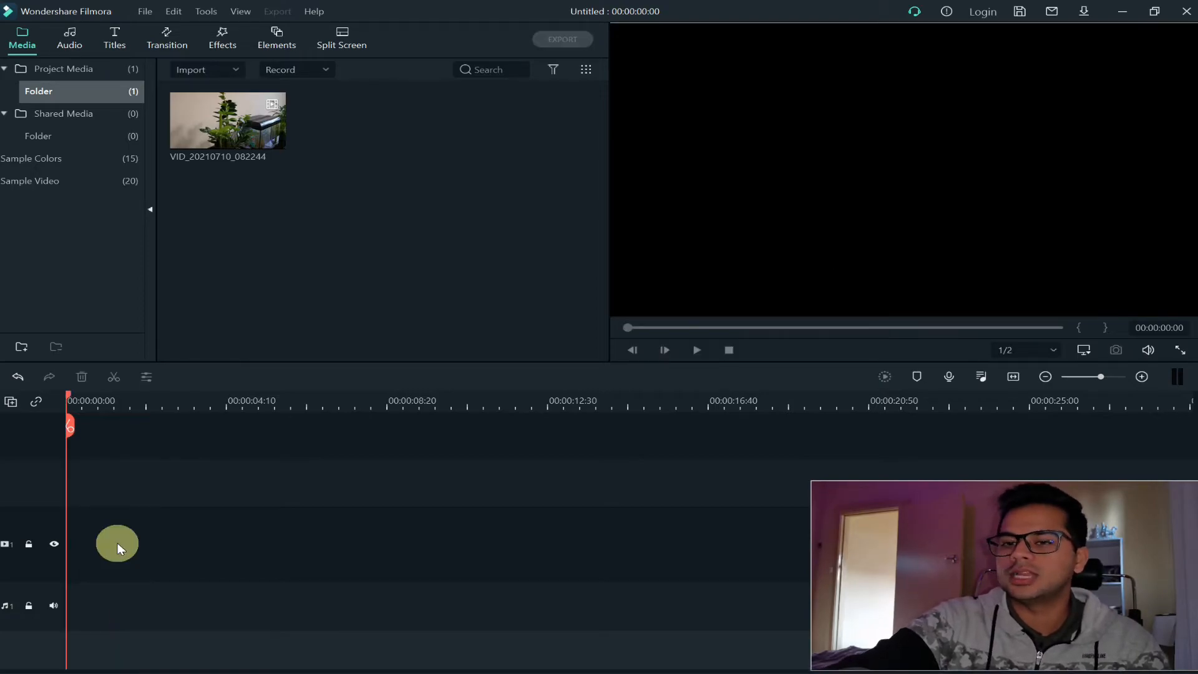
Add VID_20210710_082244 to the start of video track 1, keeping the project settings of 1920 x 1080 25fps
drag(230, 128, 7, 536)
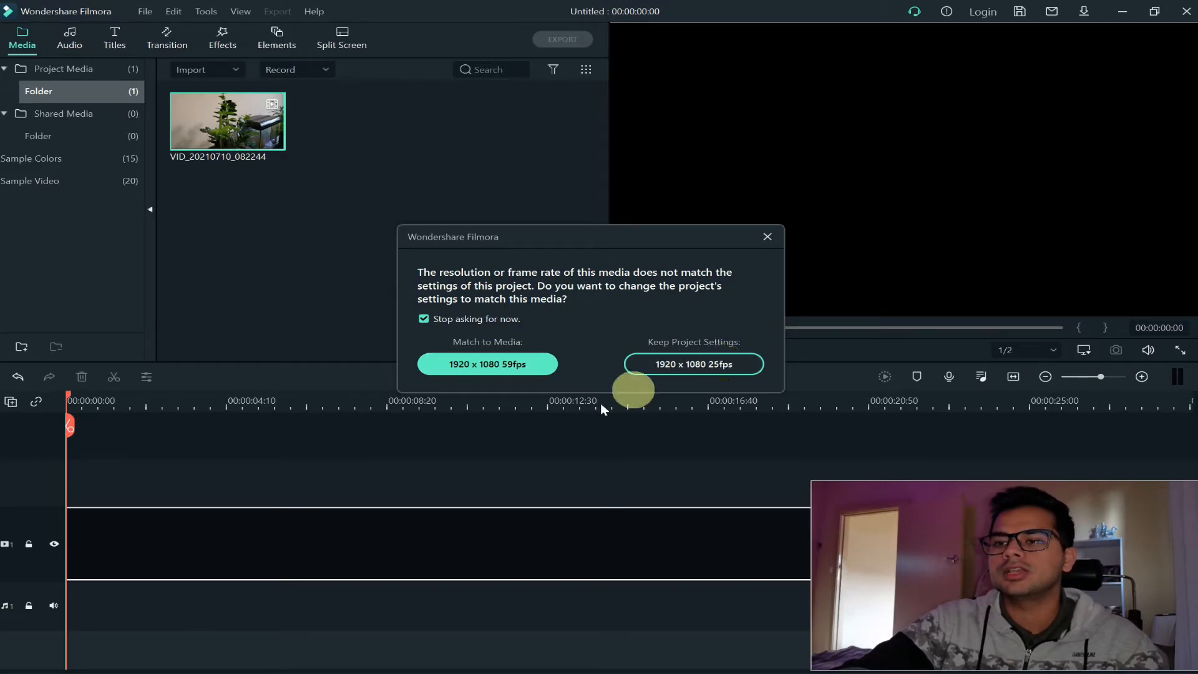
click(699, 365)
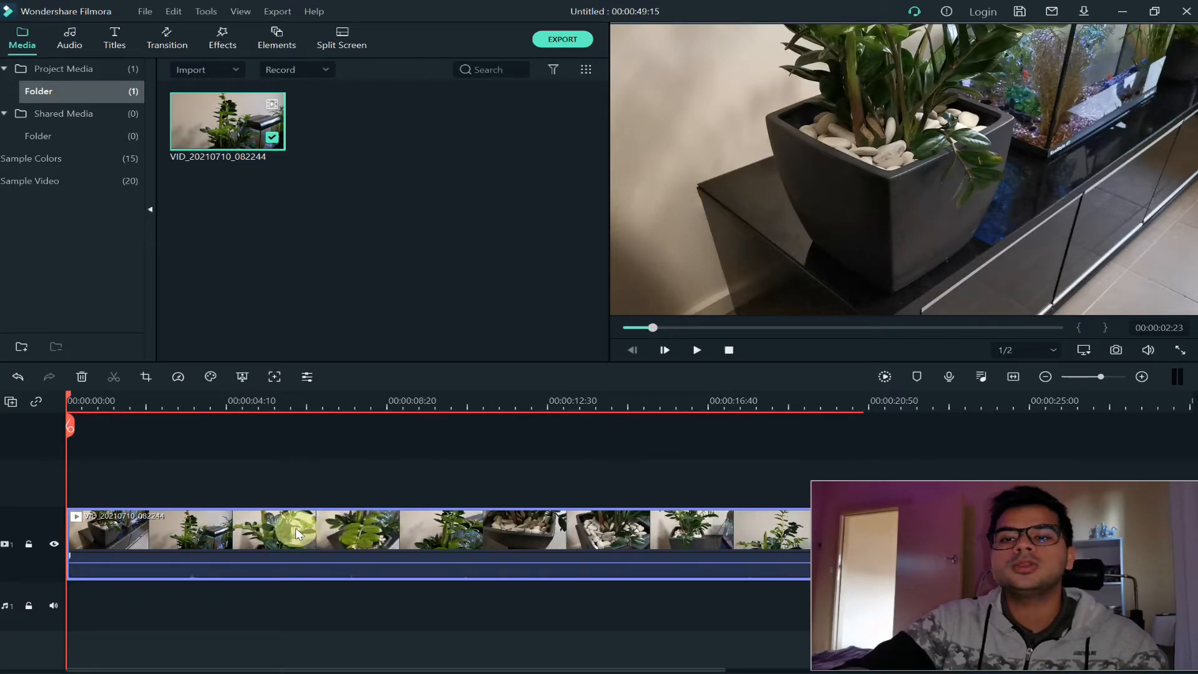
Split the plant video at 00:00:22:02, select the resulting segments, and undo the split
click(263, 410)
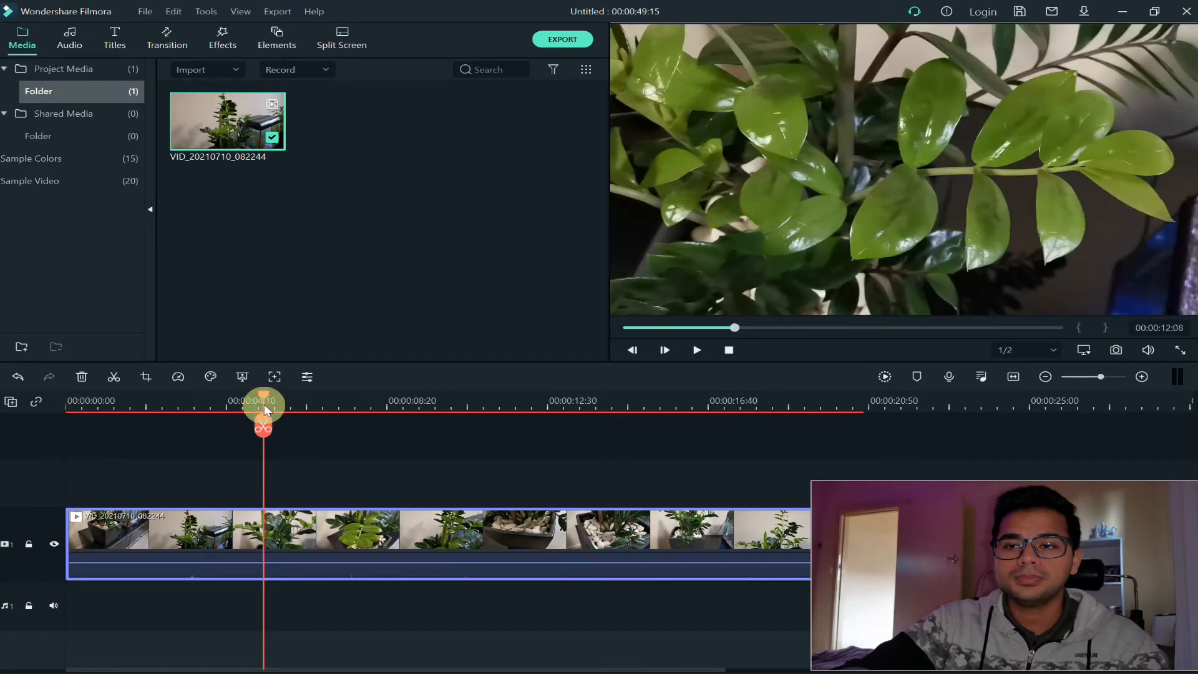
drag(266, 399, 421, 400)
click(435, 554)
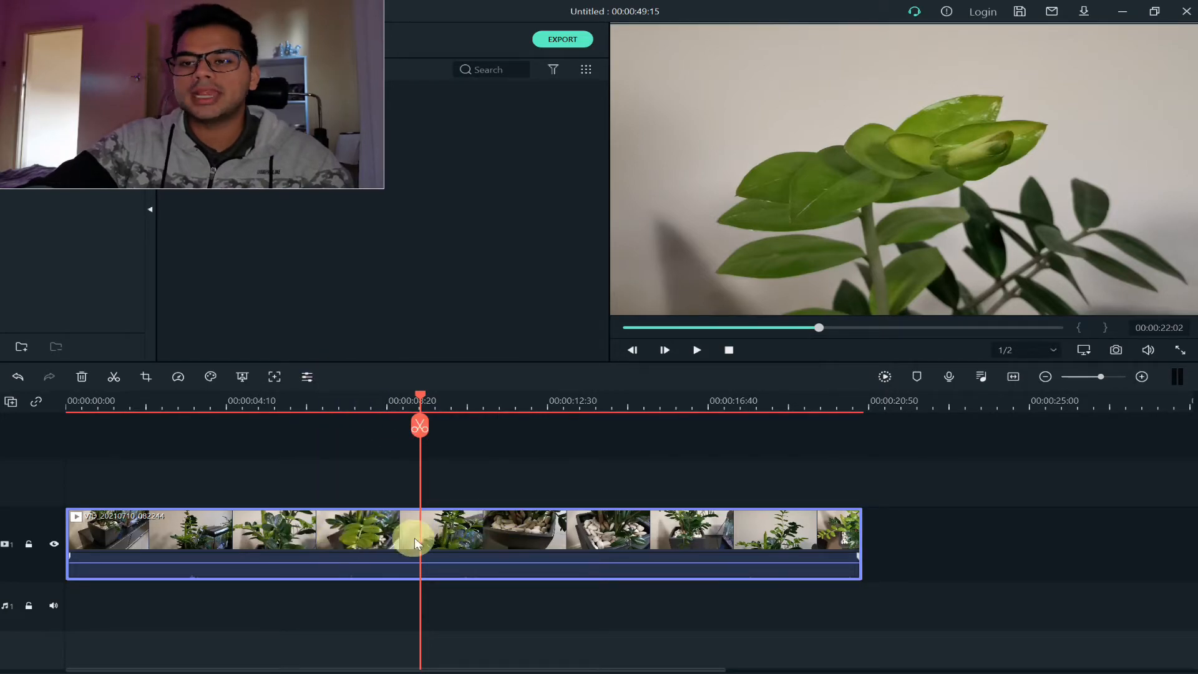
click(419, 429)
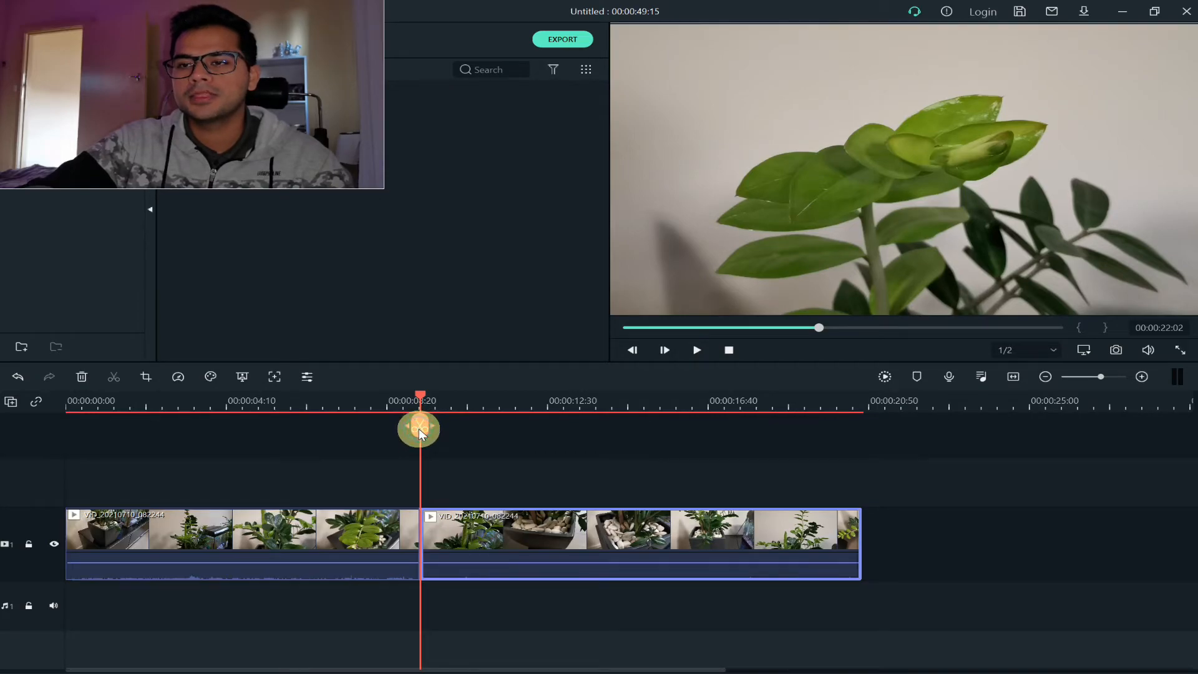
click(377, 402)
click(375, 537)
click(477, 540)
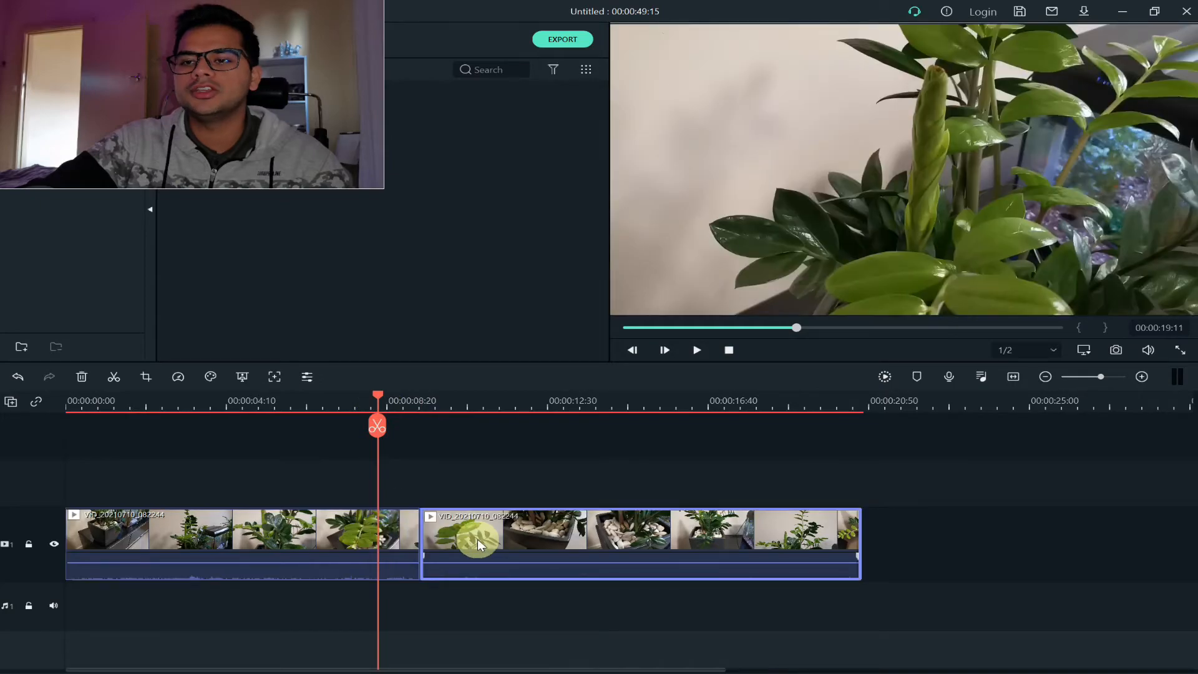
click(450, 540)
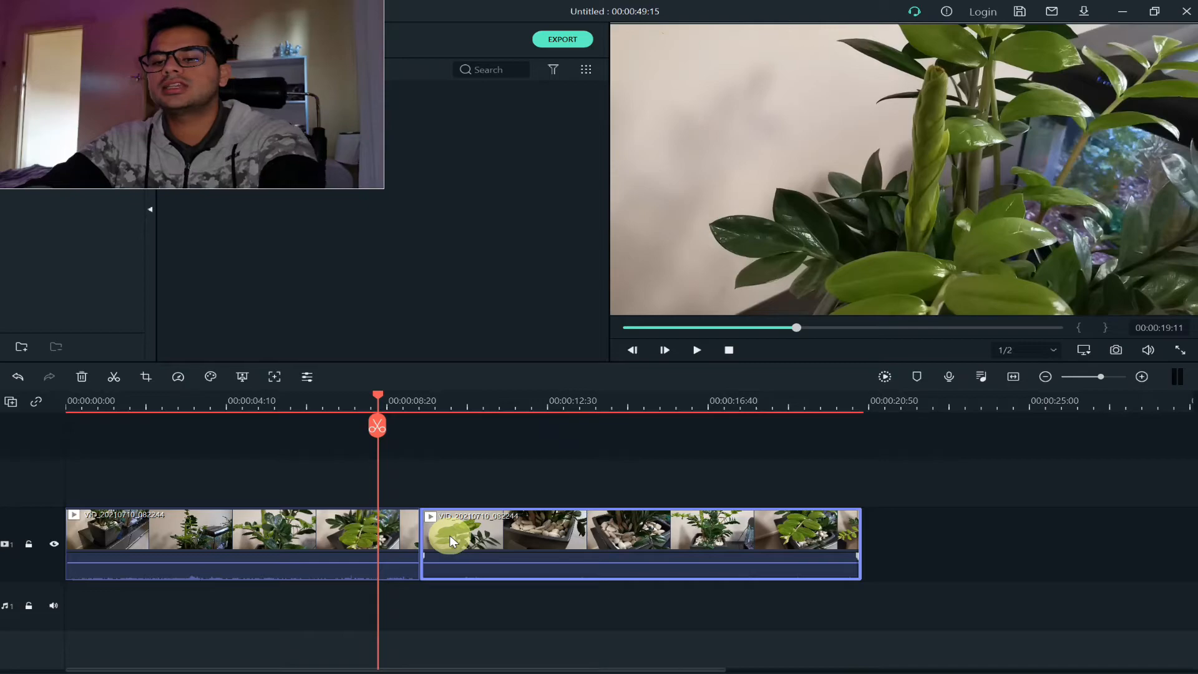
key(ctrl+z)
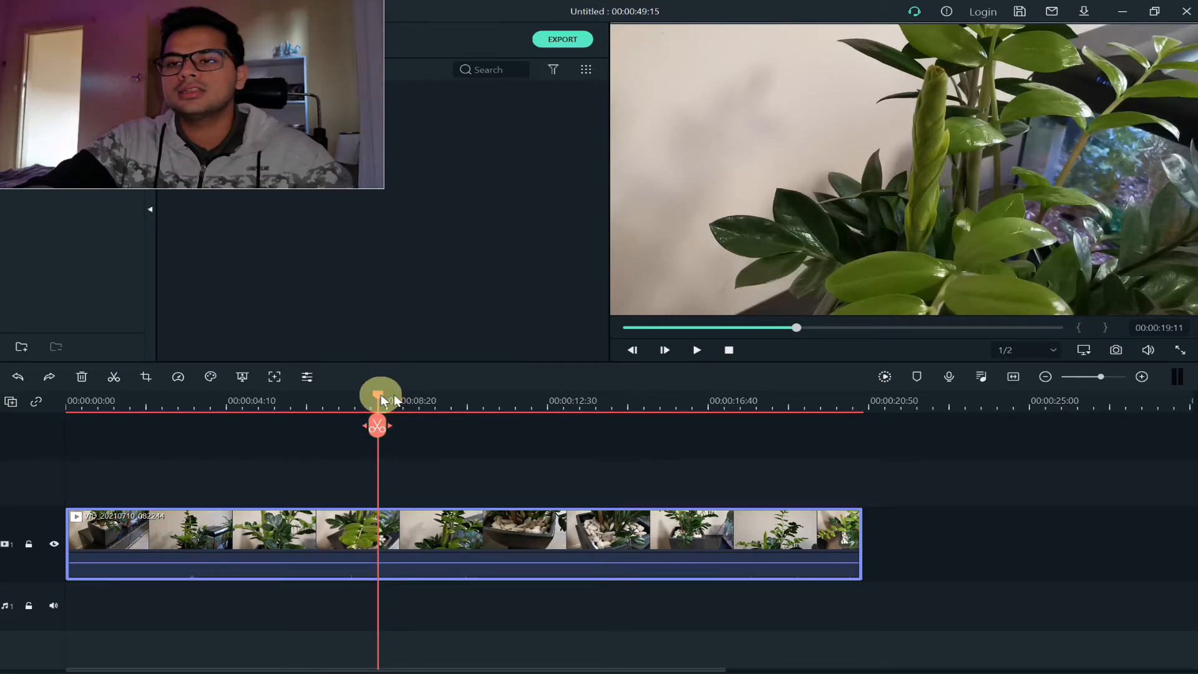
Split the plant video at 00:00:22:06 and select the segment after the cut
drag(382, 400, 422, 395)
click(422, 429)
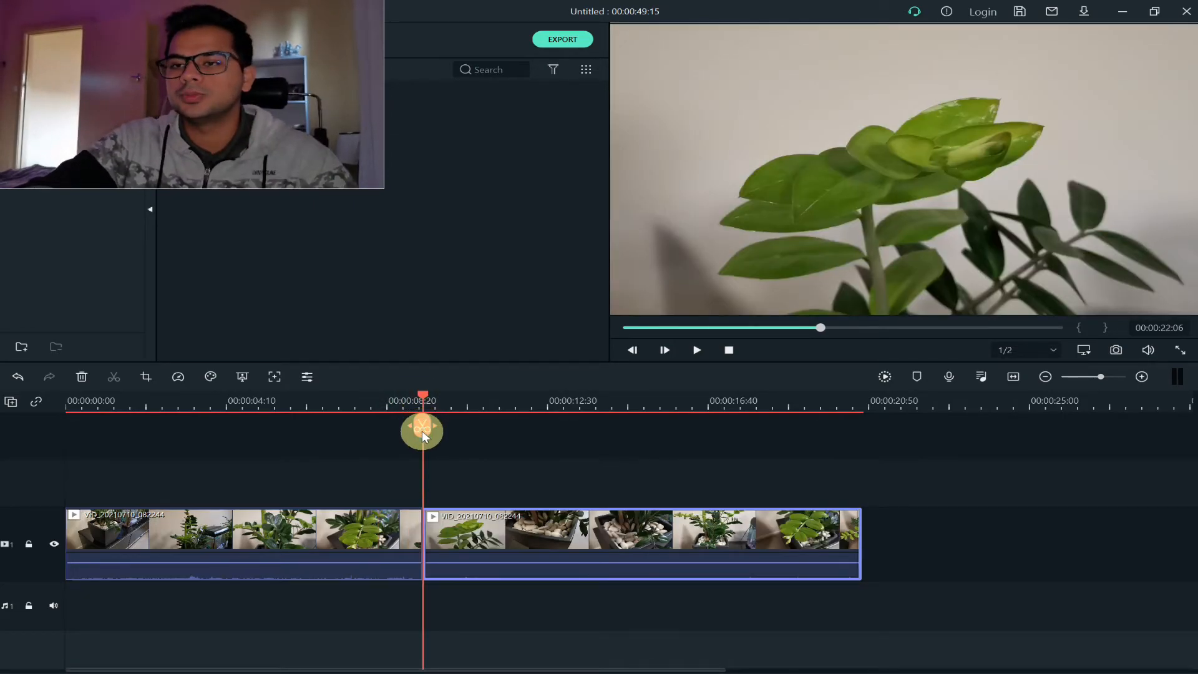
click(377, 406)
click(400, 532)
mouse_move(510, 536)
mouse_down()
mouse_move(585, 533)
mouse_move(509, 540)
mouse_up()
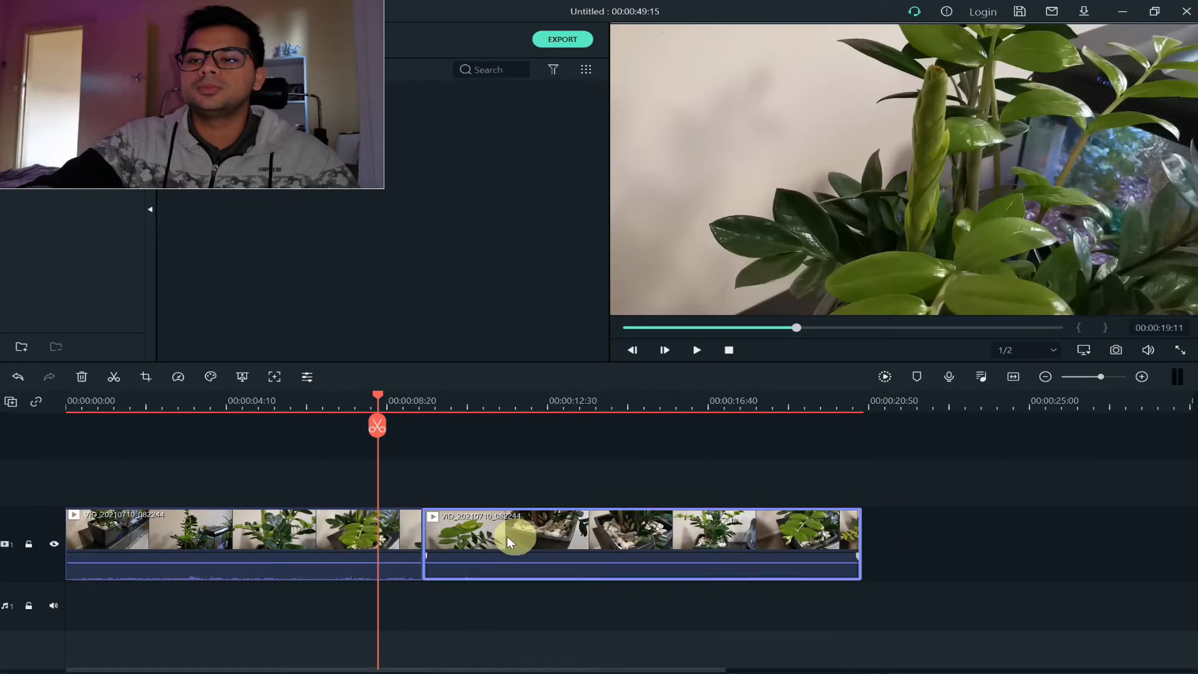
click(466, 485)
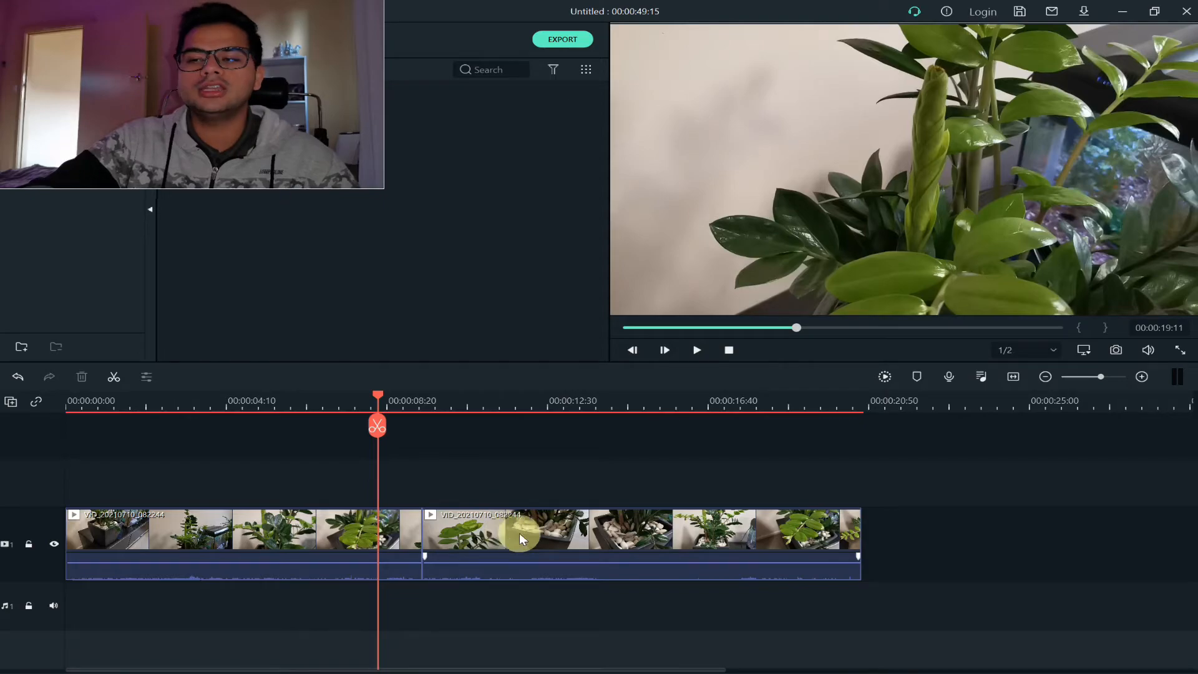
click(573, 532)
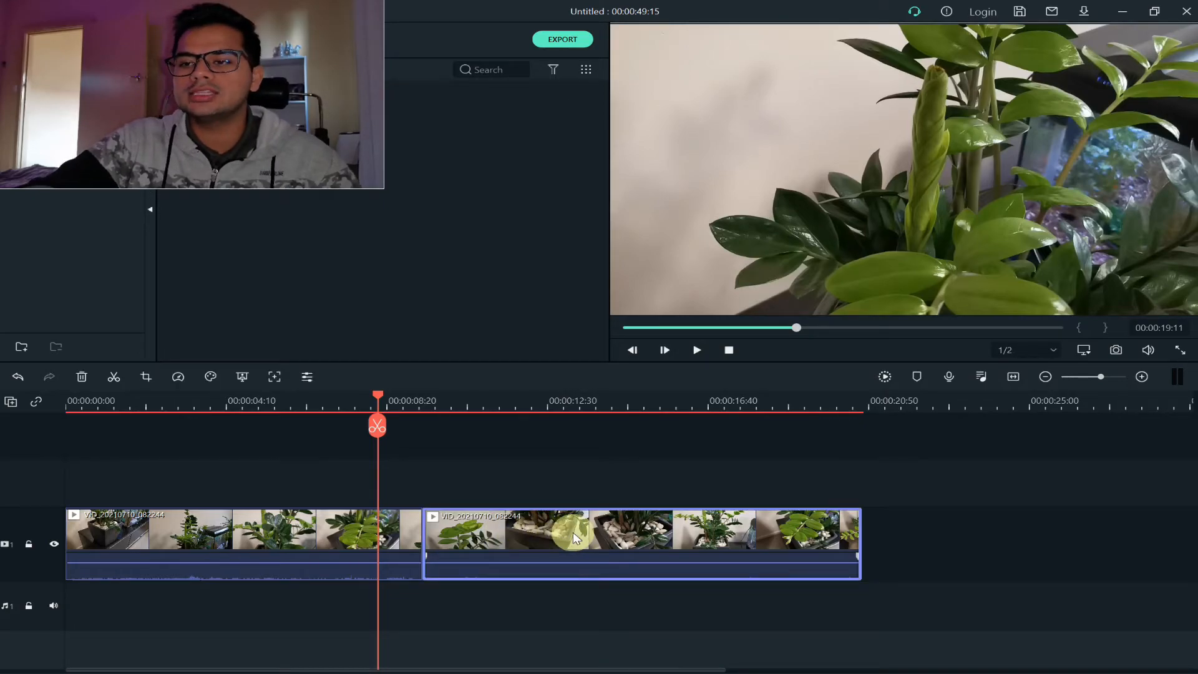
Swap the two segments on video track 1 by way of track 2, so the second half plays first
drag(573, 530, 343, 494)
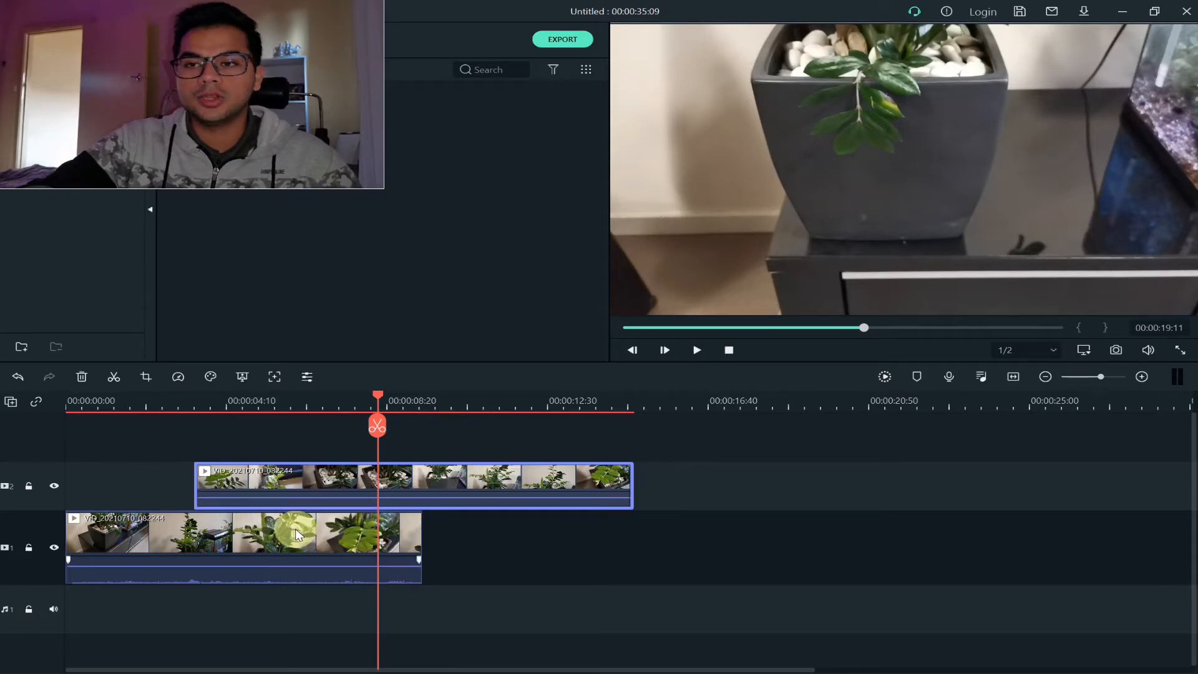
drag(312, 475, 203, 485)
drag(237, 537, 646, 530)
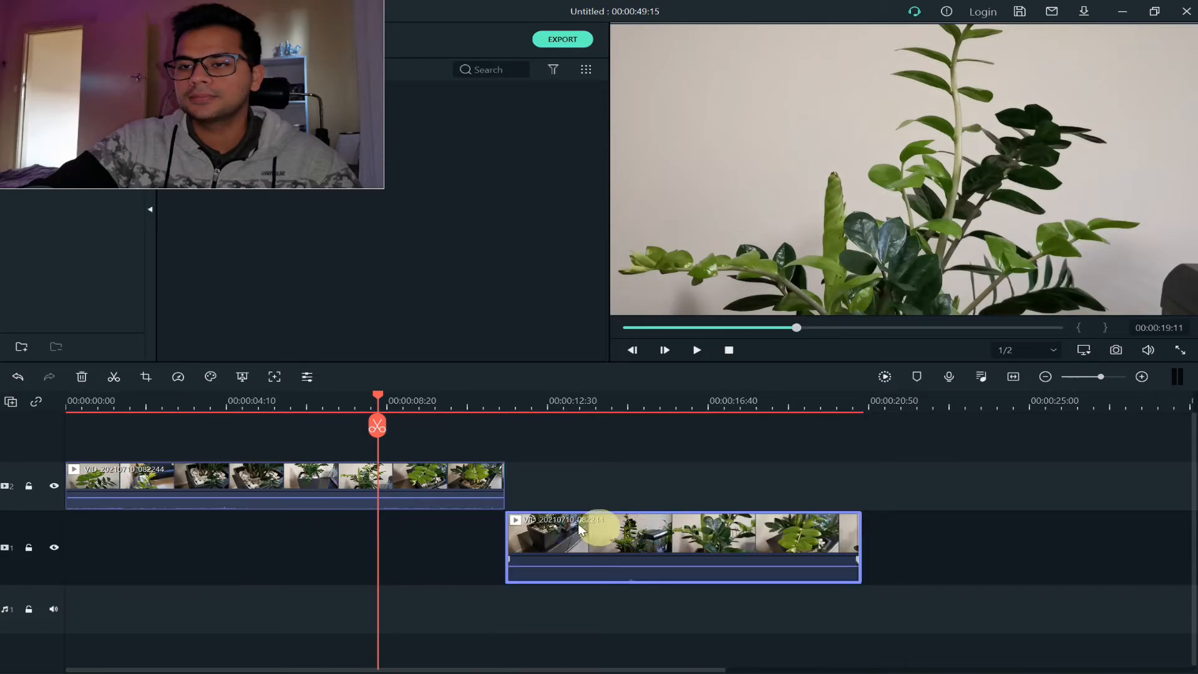
click(319, 475)
drag(318, 476, 298, 534)
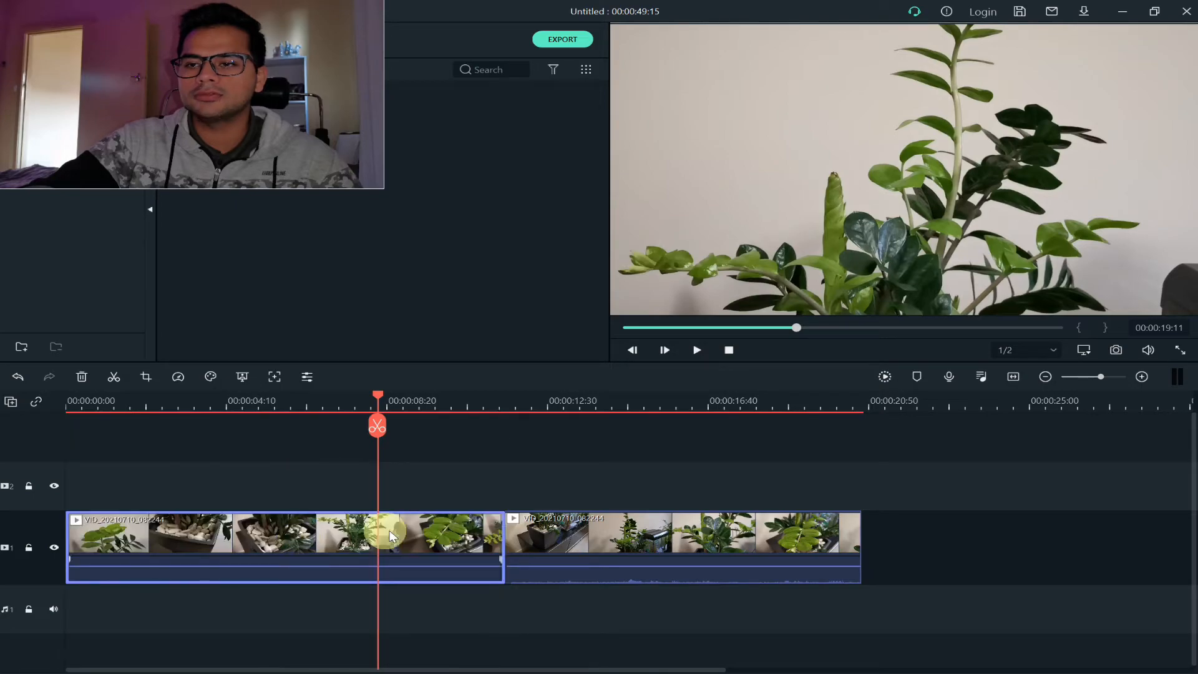
Try moving the first segment onto track 2 and over the second segment, and return it to its starting place
drag(440, 538, 431, 510)
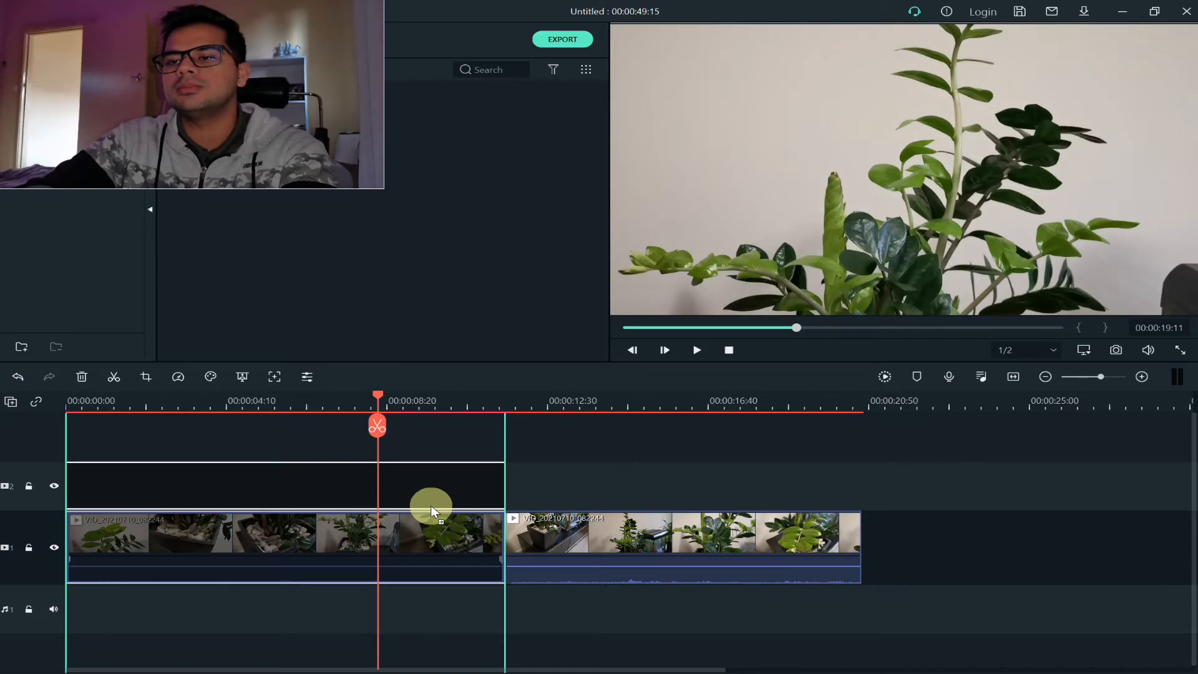
drag(431, 510, 429, 527)
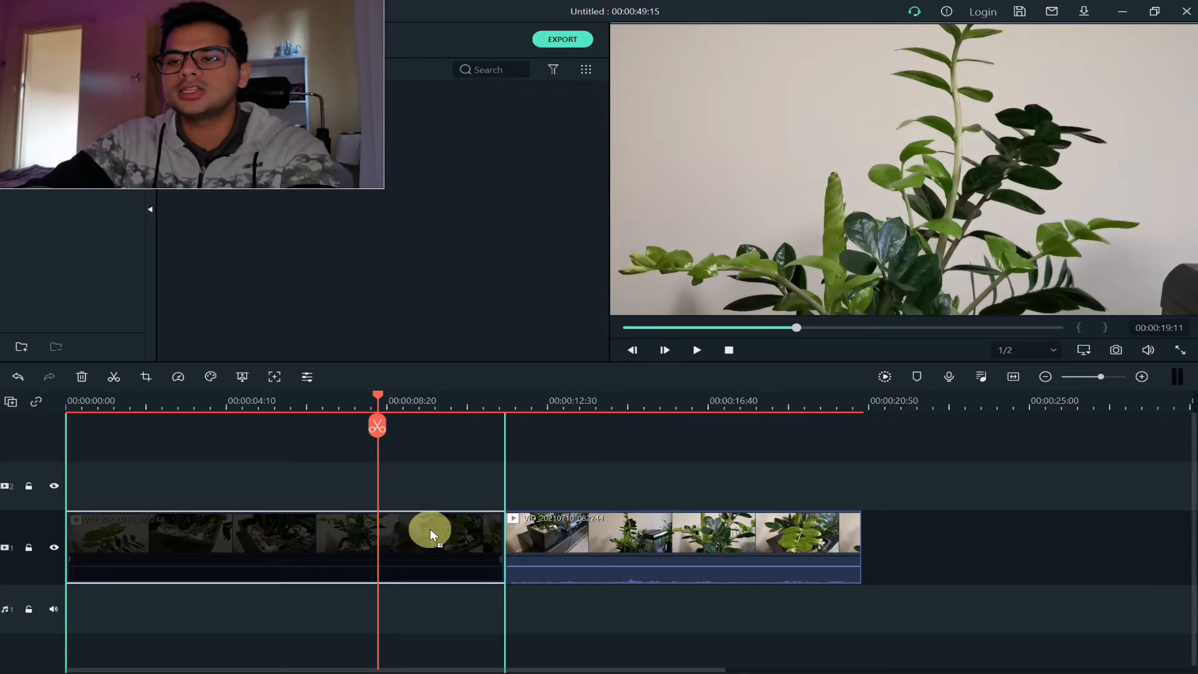
drag(430, 530, 530, 530)
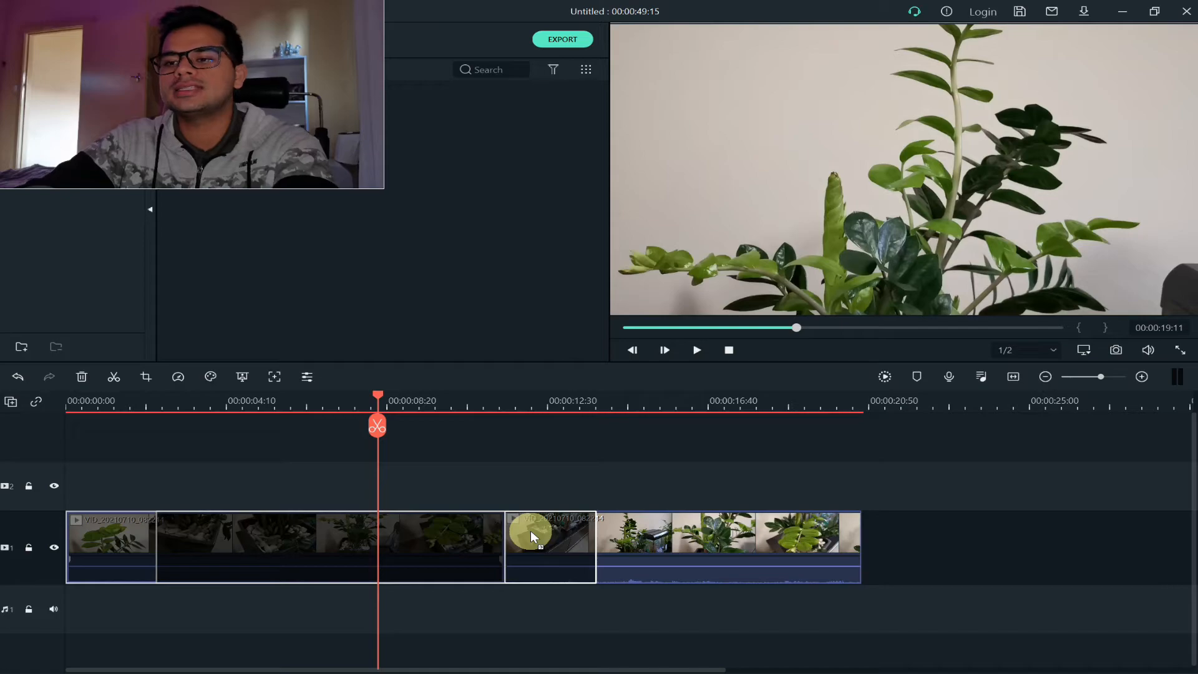
drag(530, 530, 435, 531)
click(490, 481)
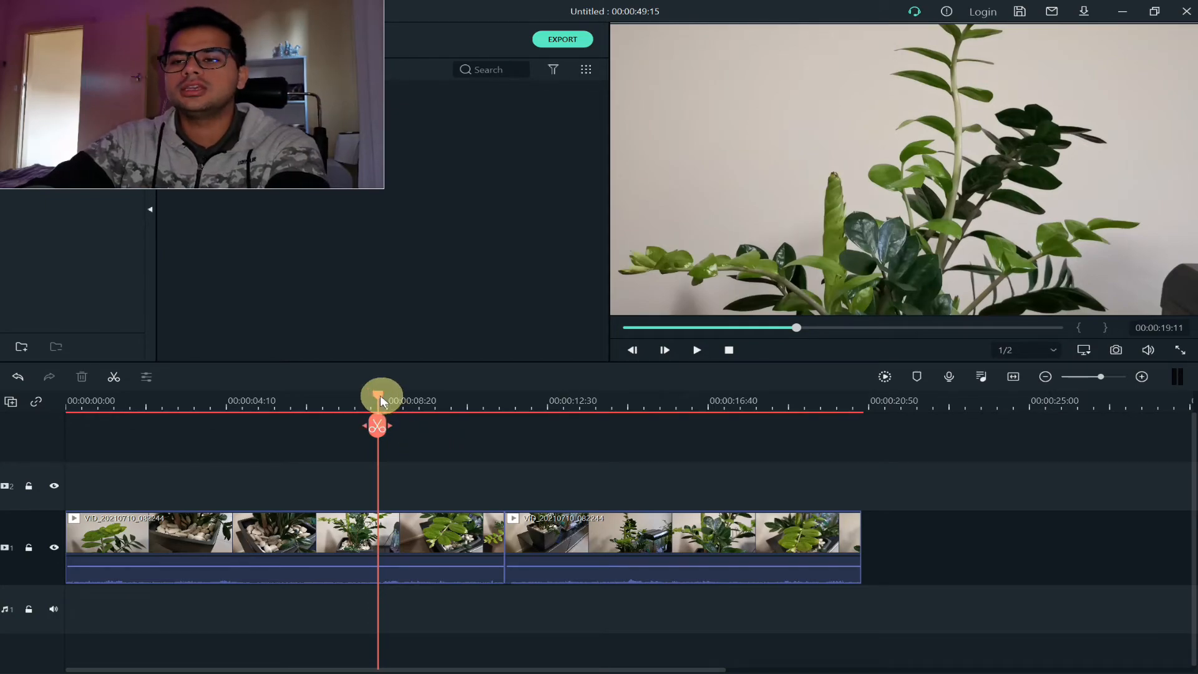
Split the first segment at 00:00:22:12 and select the short piece after the cut
drag(378, 395, 434, 411)
click(449, 527)
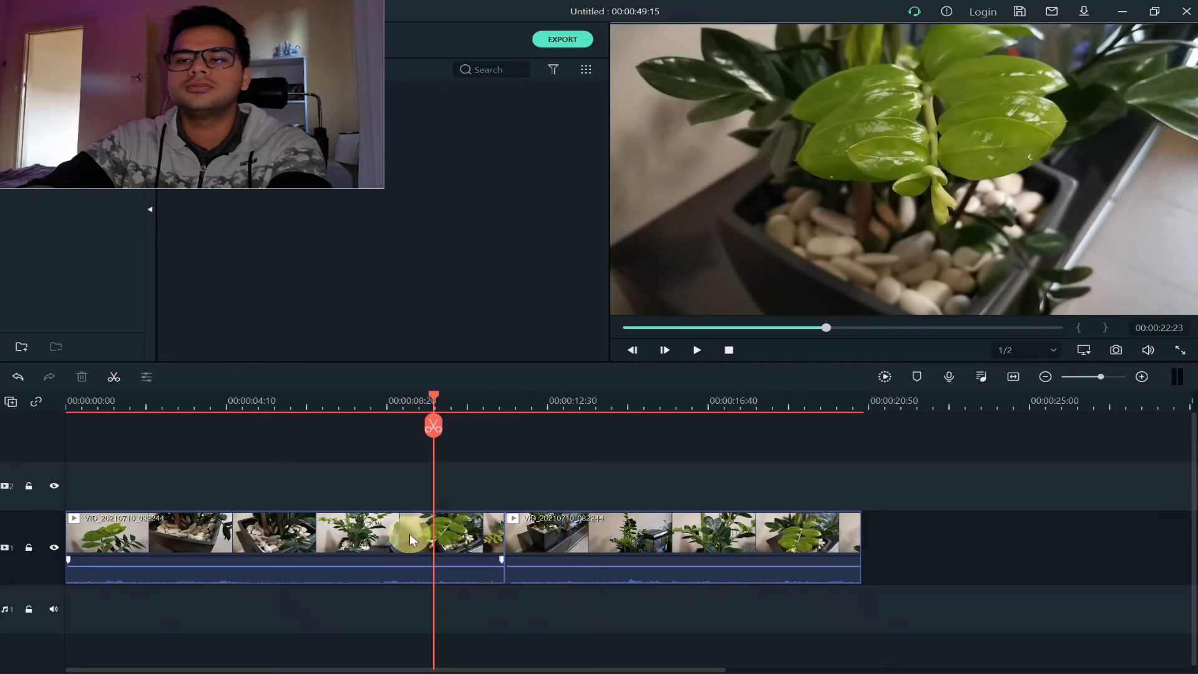
click(448, 535)
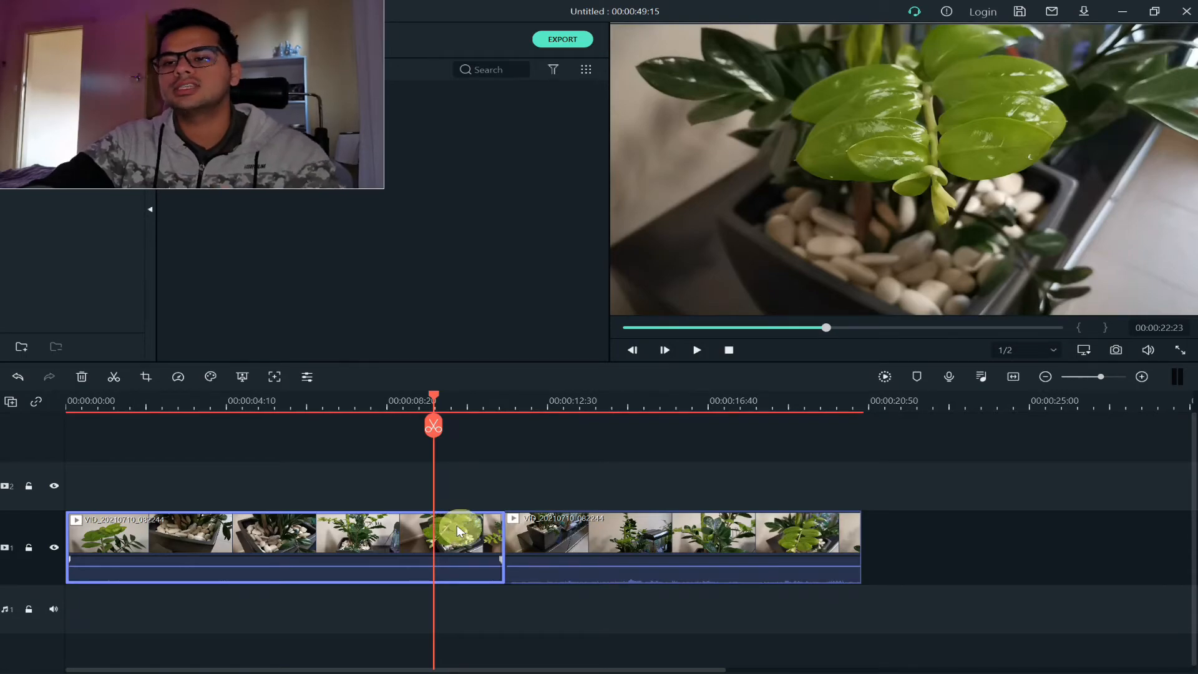
drag(437, 403, 429, 404)
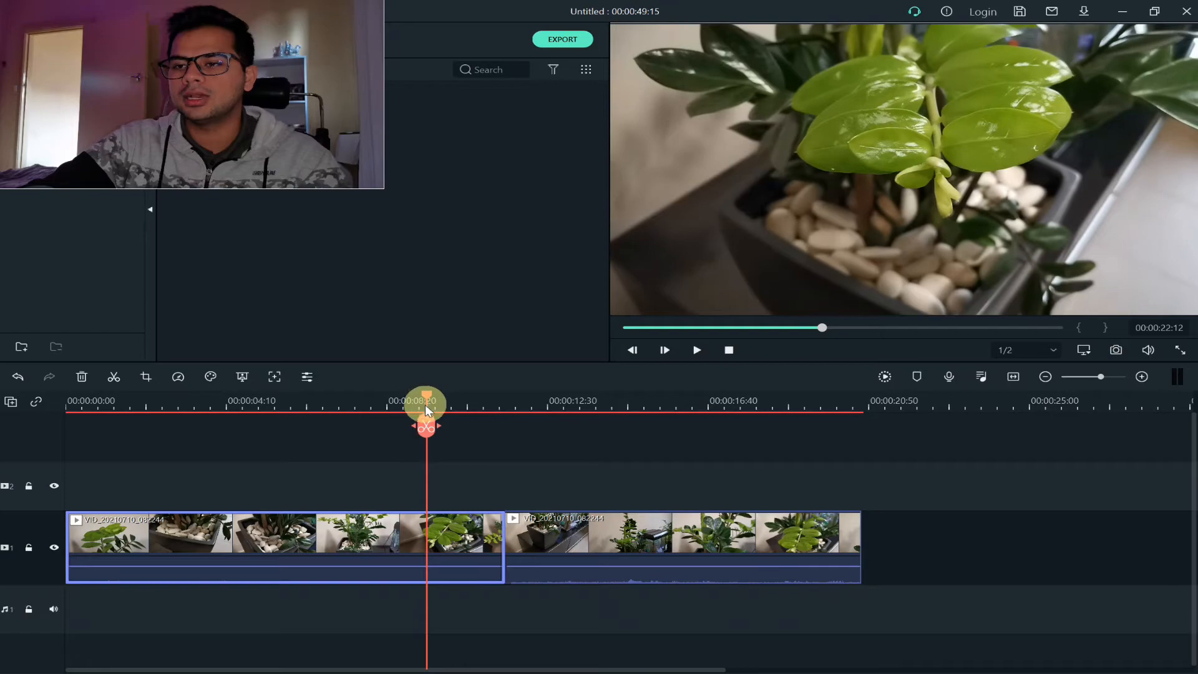
click(427, 428)
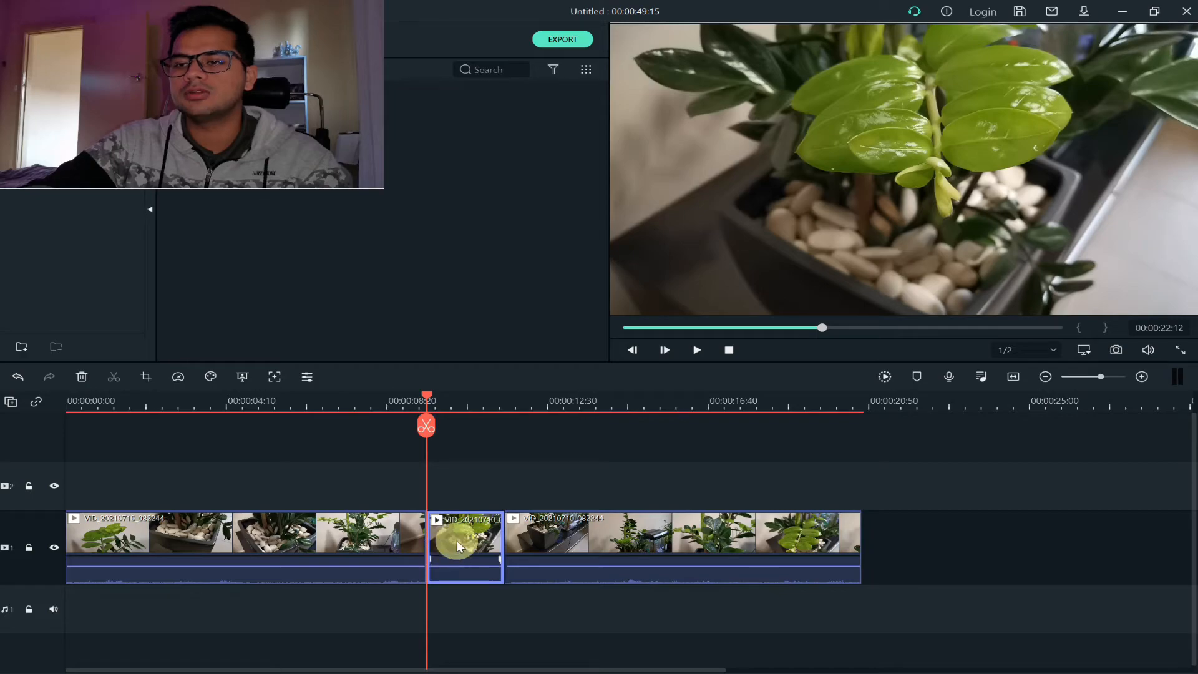
click(504, 477)
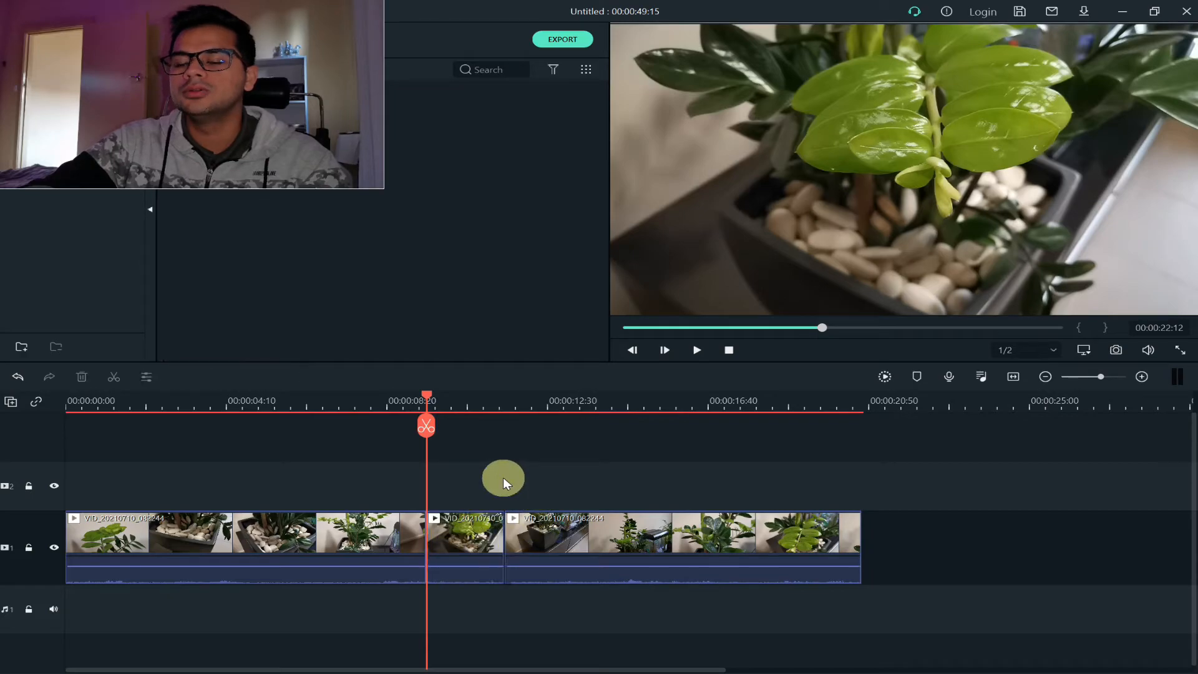
click(469, 534)
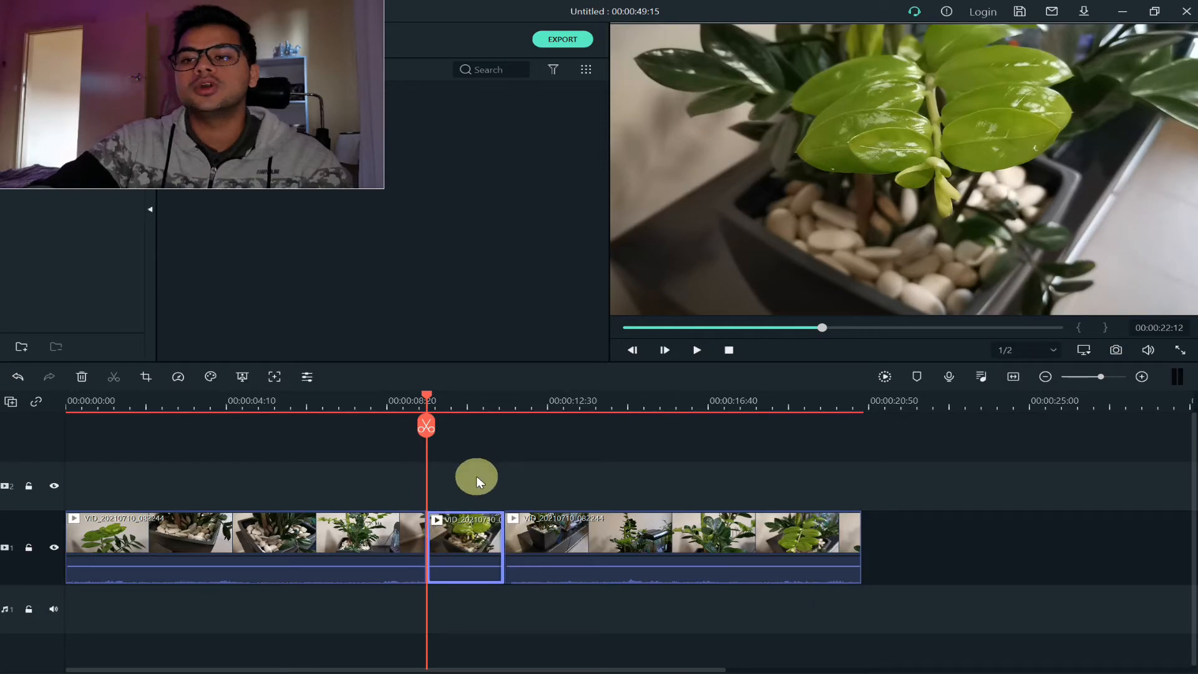
Delete the selected short piece from video track 1 and place the playhead at 00:00:20:13
key(Delete)
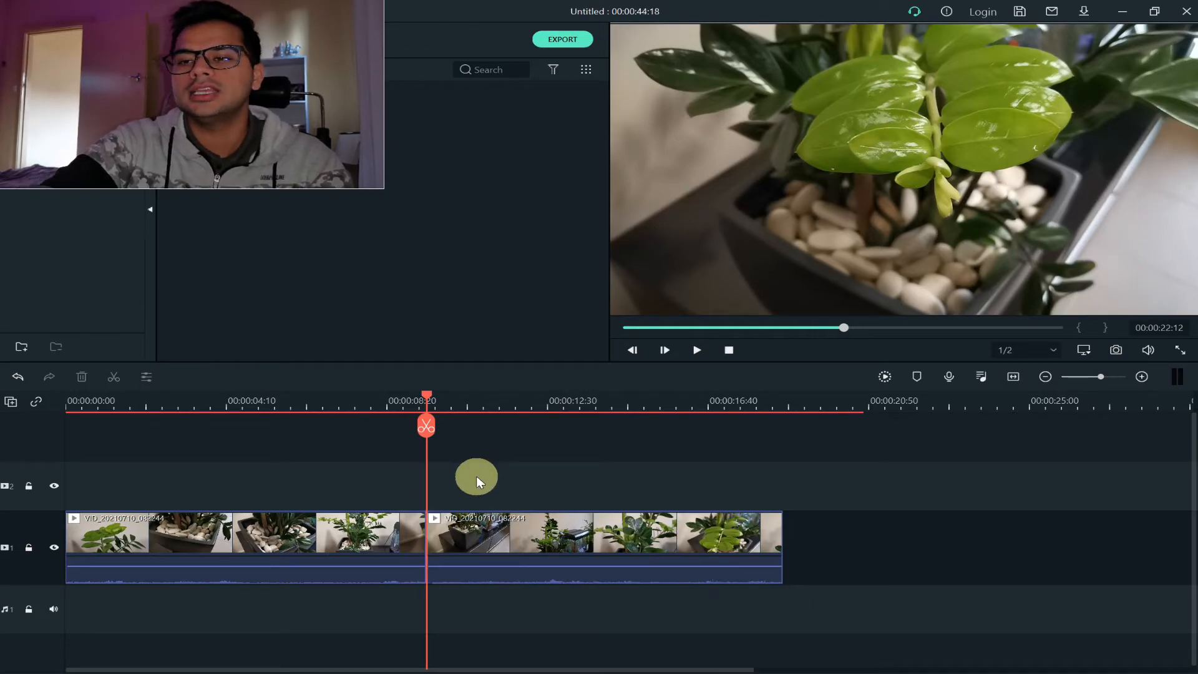
click(395, 405)
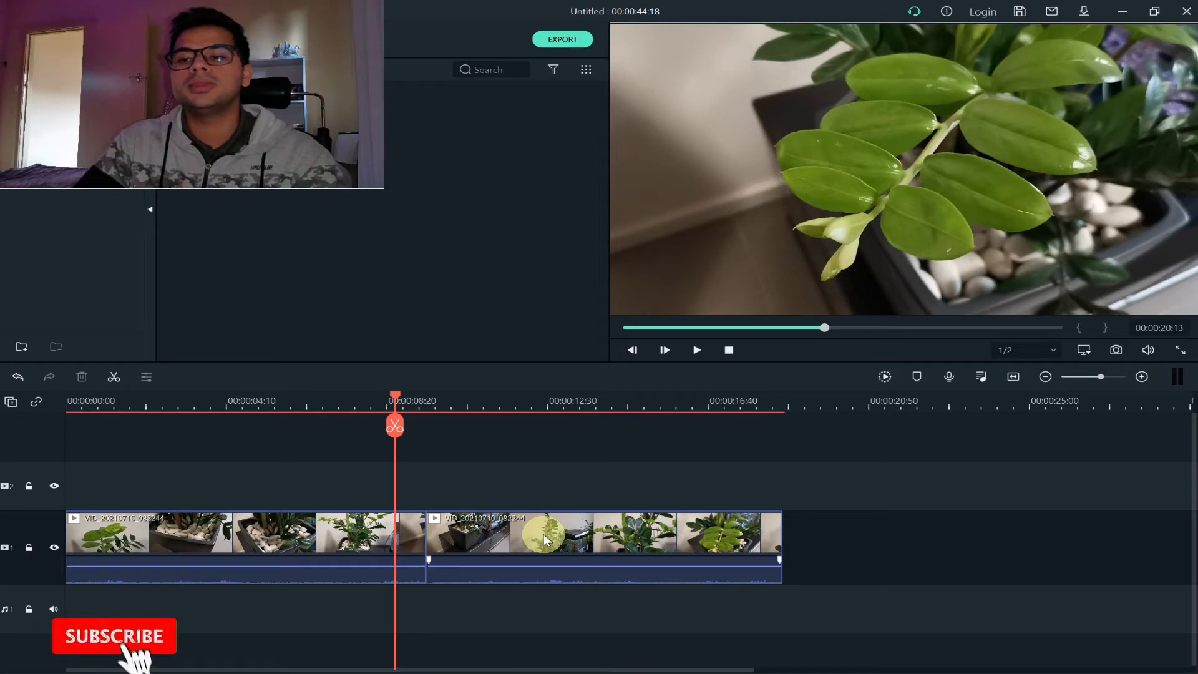
Examine the first segment's video and audio adjustment settings, and close them without changing any values
click(387, 537)
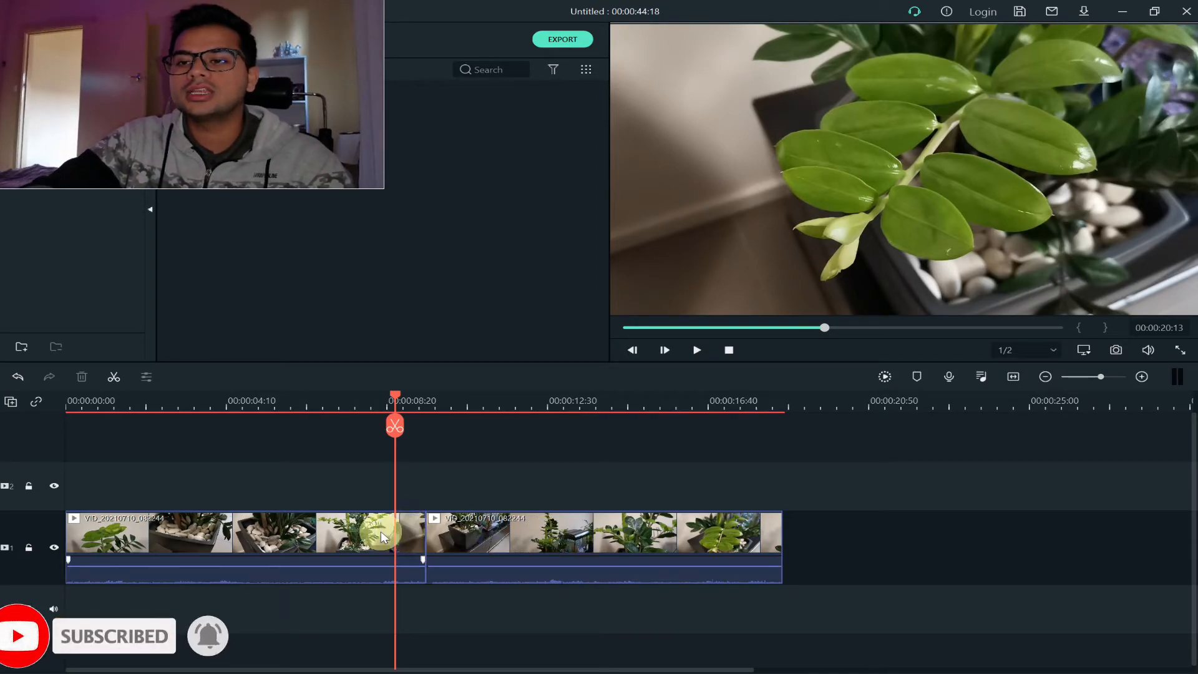
click(380, 531)
mouse_move(327, 568)
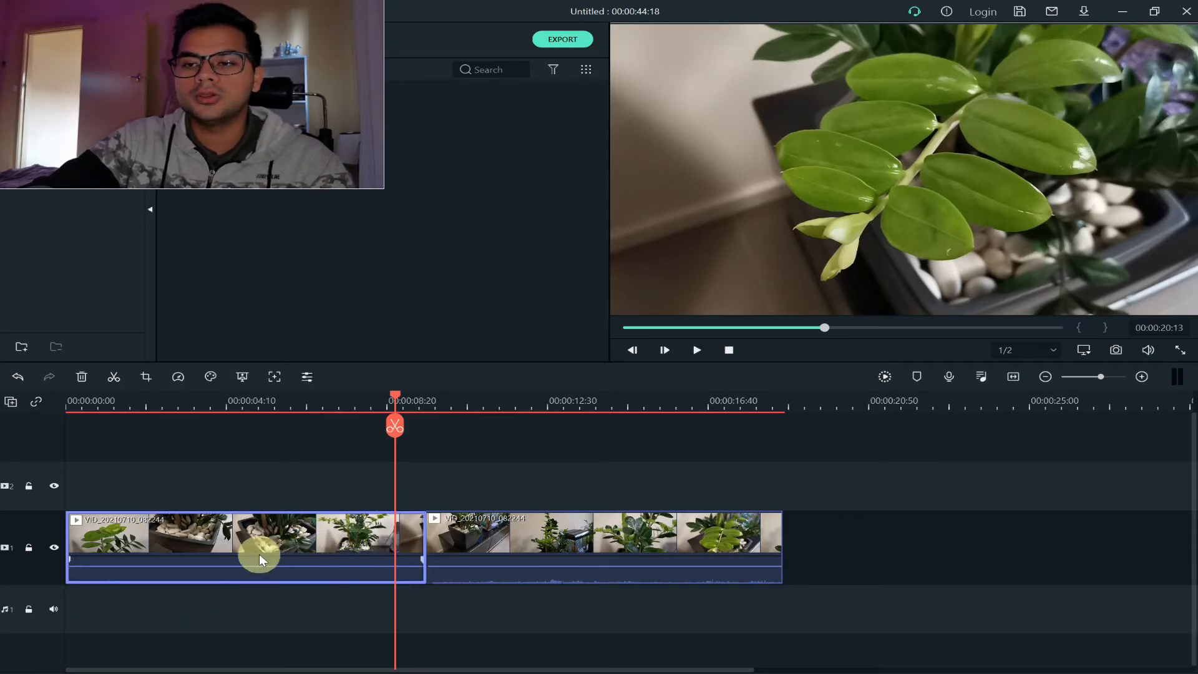
double_click(366, 534)
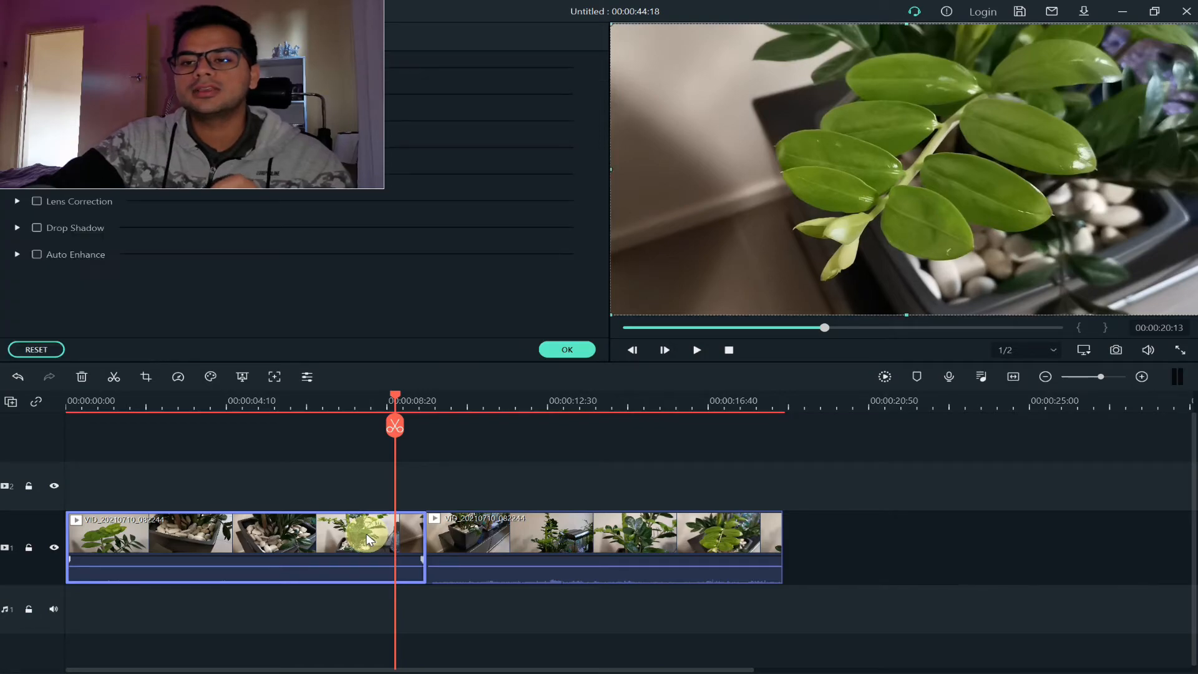
drag(135, 6, 956, 494)
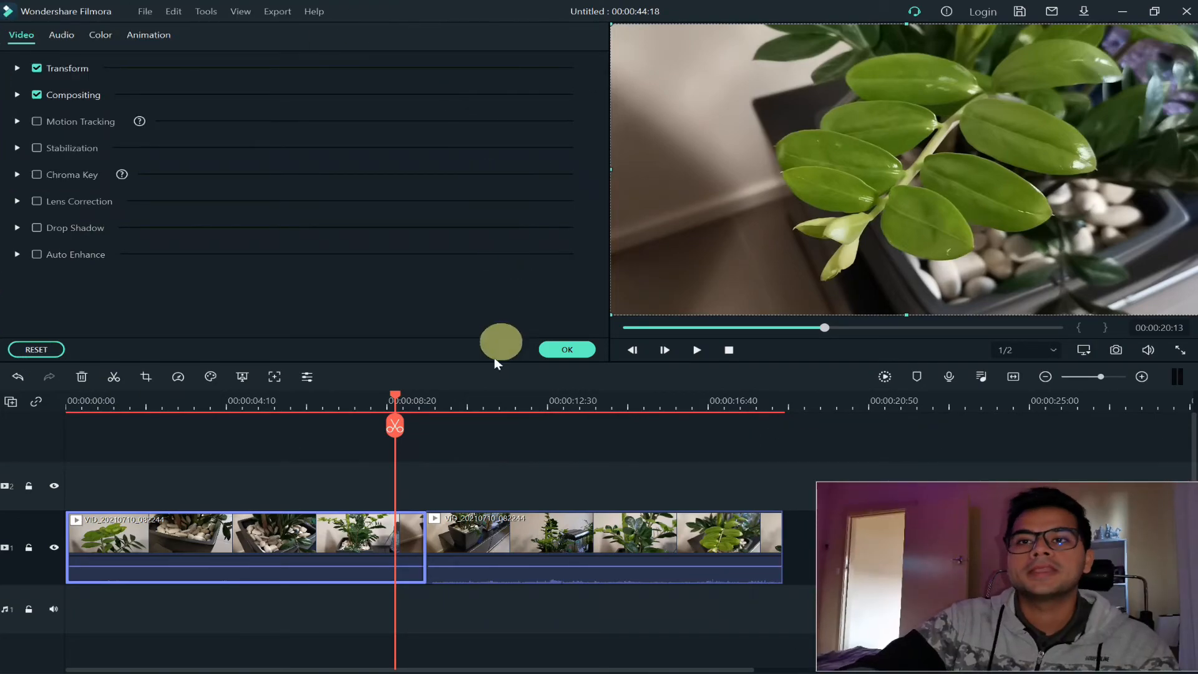
click(65, 34)
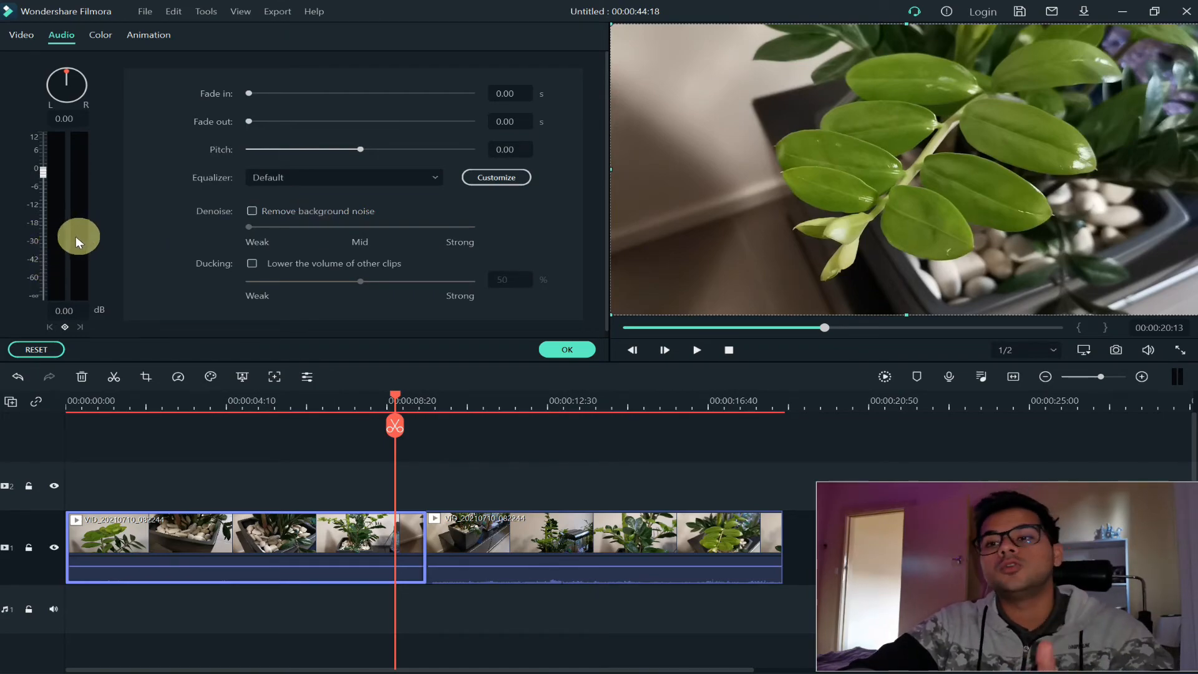
click(575, 350)
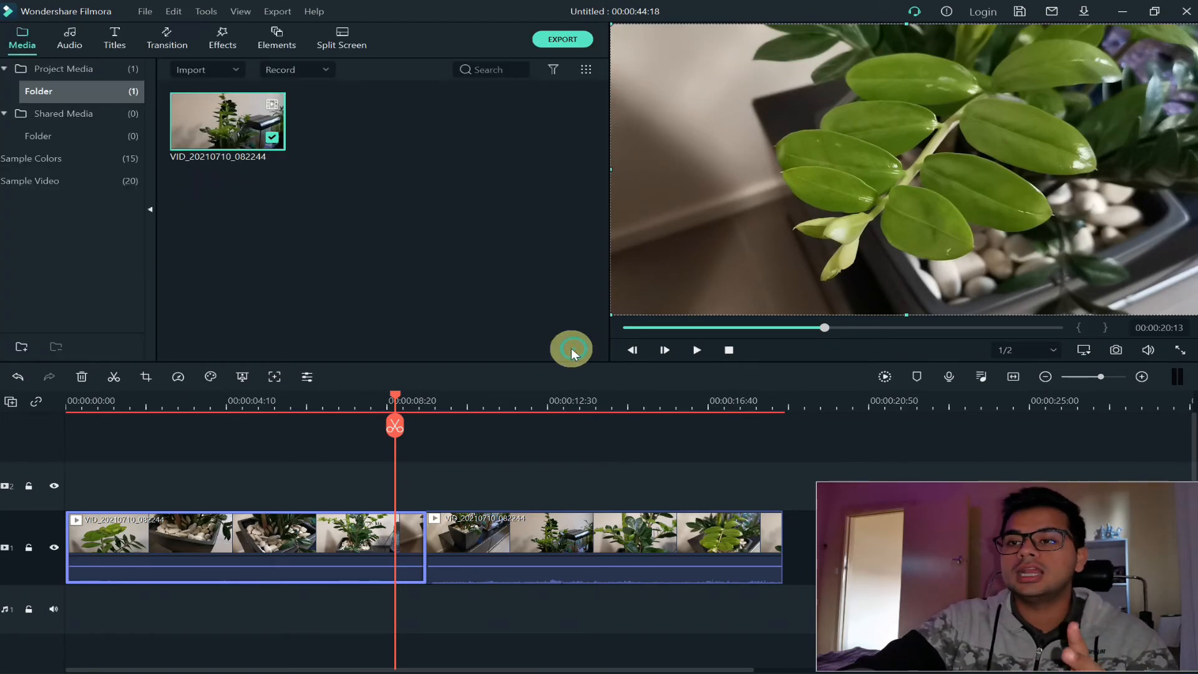
Try raising the first segment's volume to 12 dB on the timeline, and bring it back to its starting level
mouse_move(346, 567)
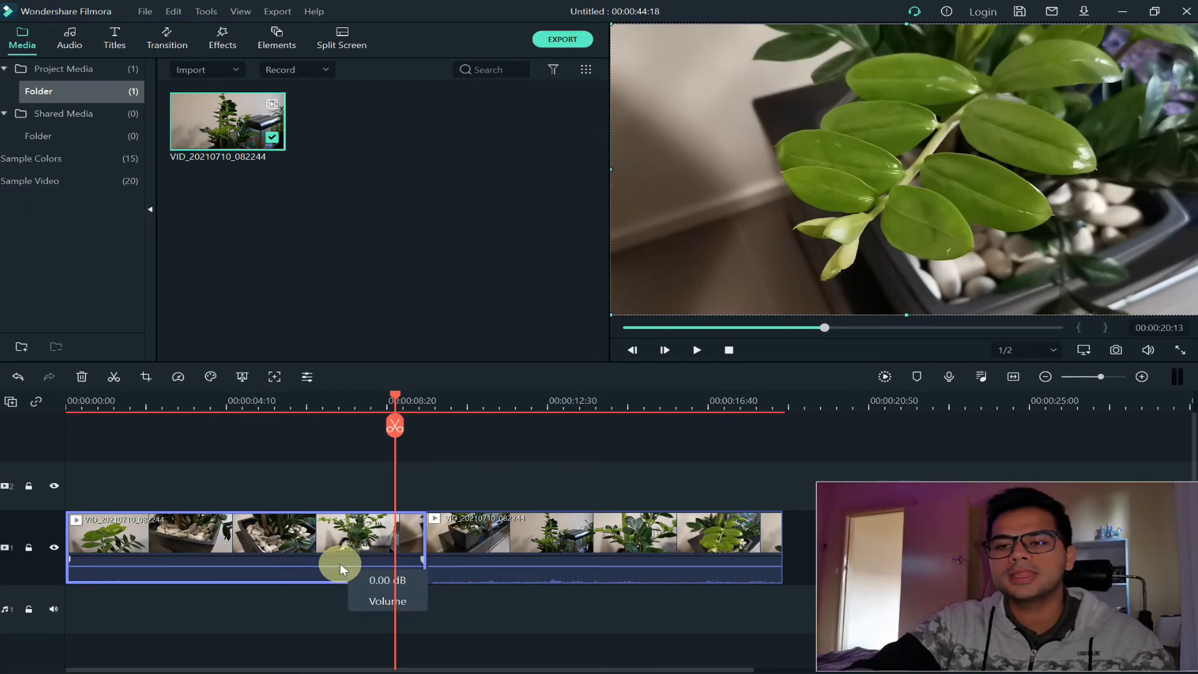
mouse_move(266, 564)
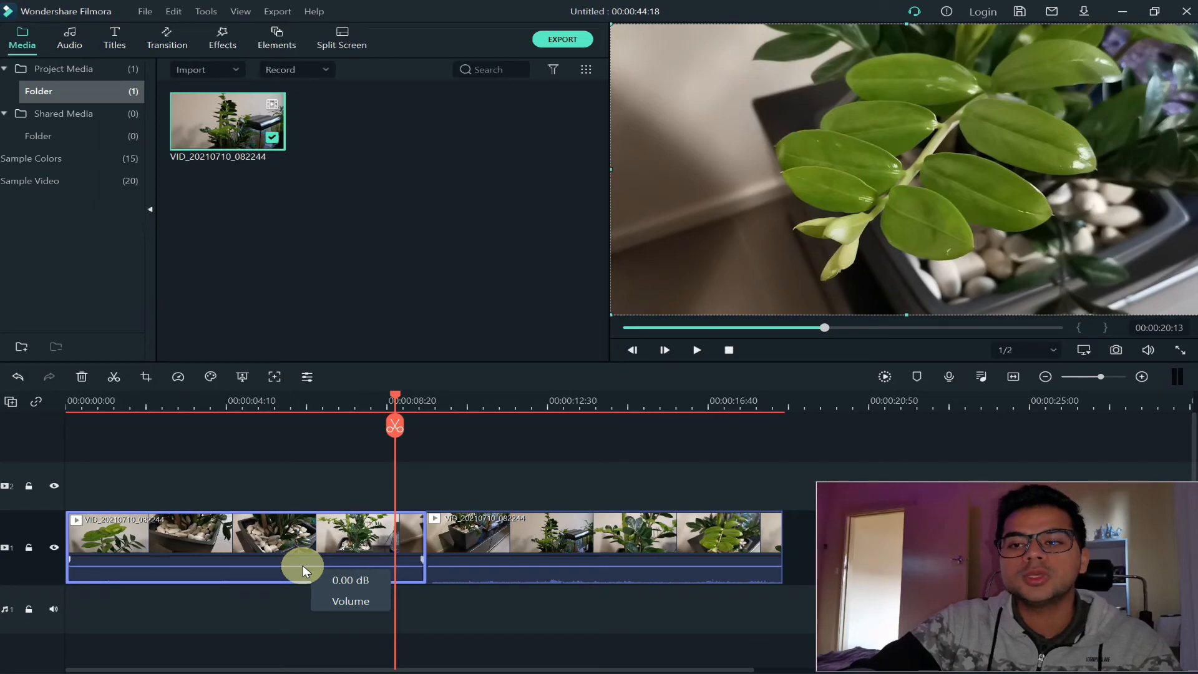
drag(303, 567, 307, 541)
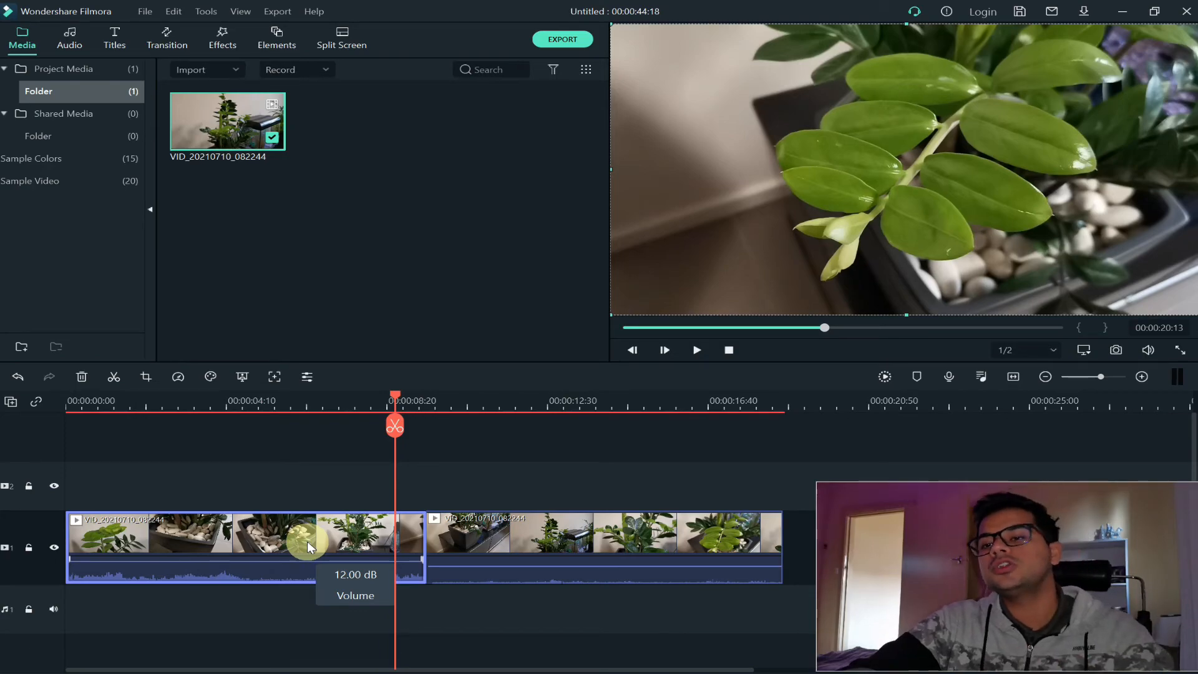
drag(307, 542, 306, 567)
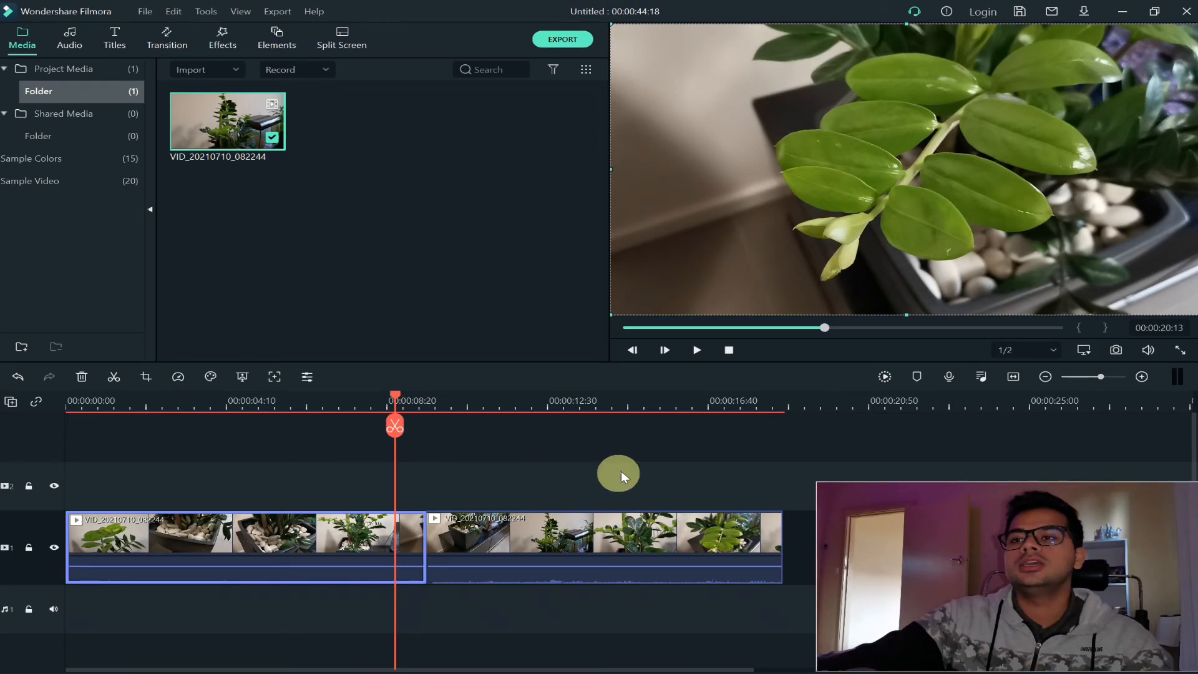
Start a local MP4 export and name the file with the creator's first name followed by MMTechTuts
click(569, 40)
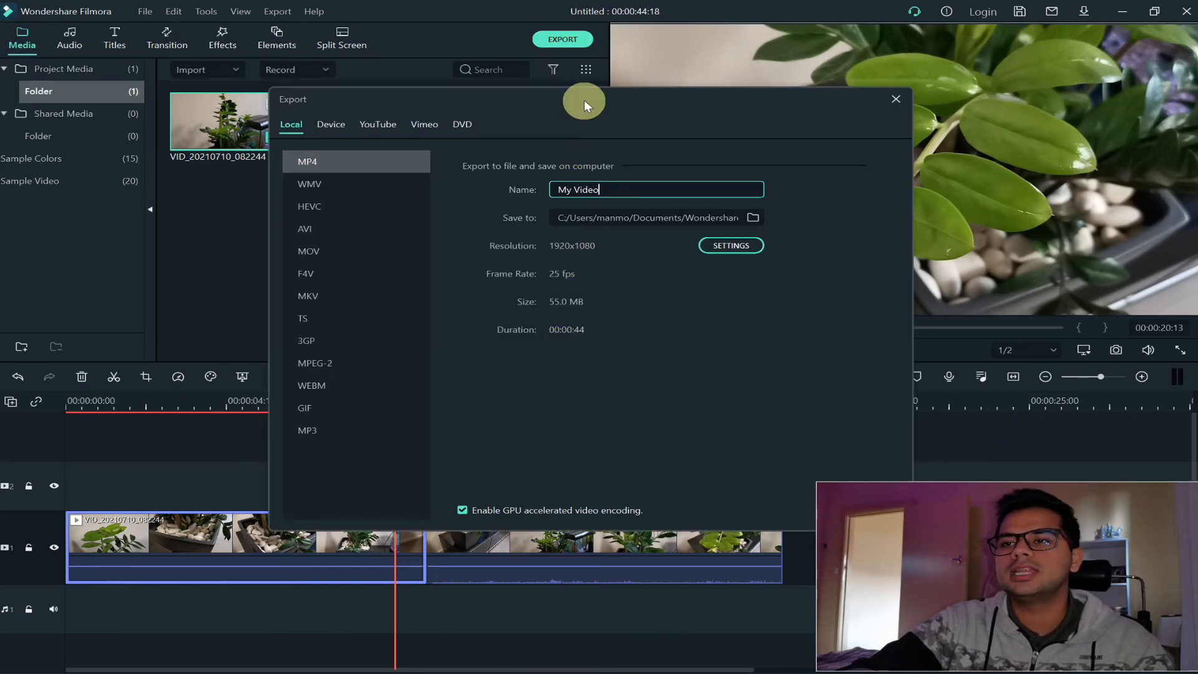
drag(583, 95, 455, 80)
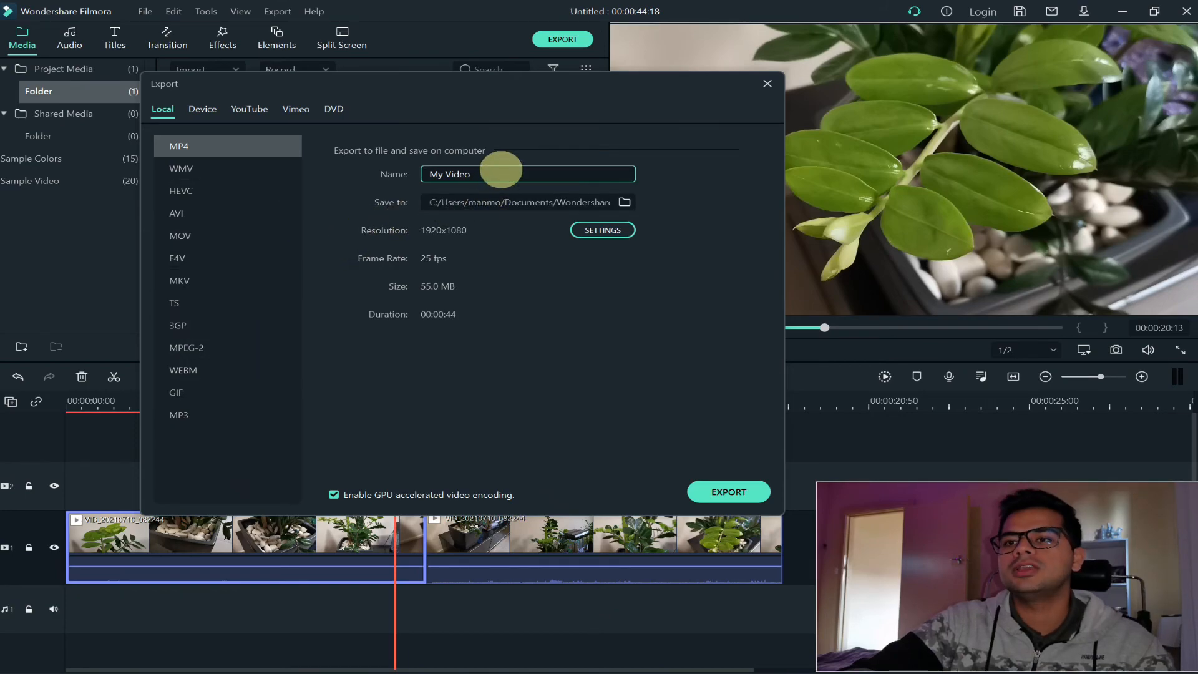
drag(507, 173, 407, 181)
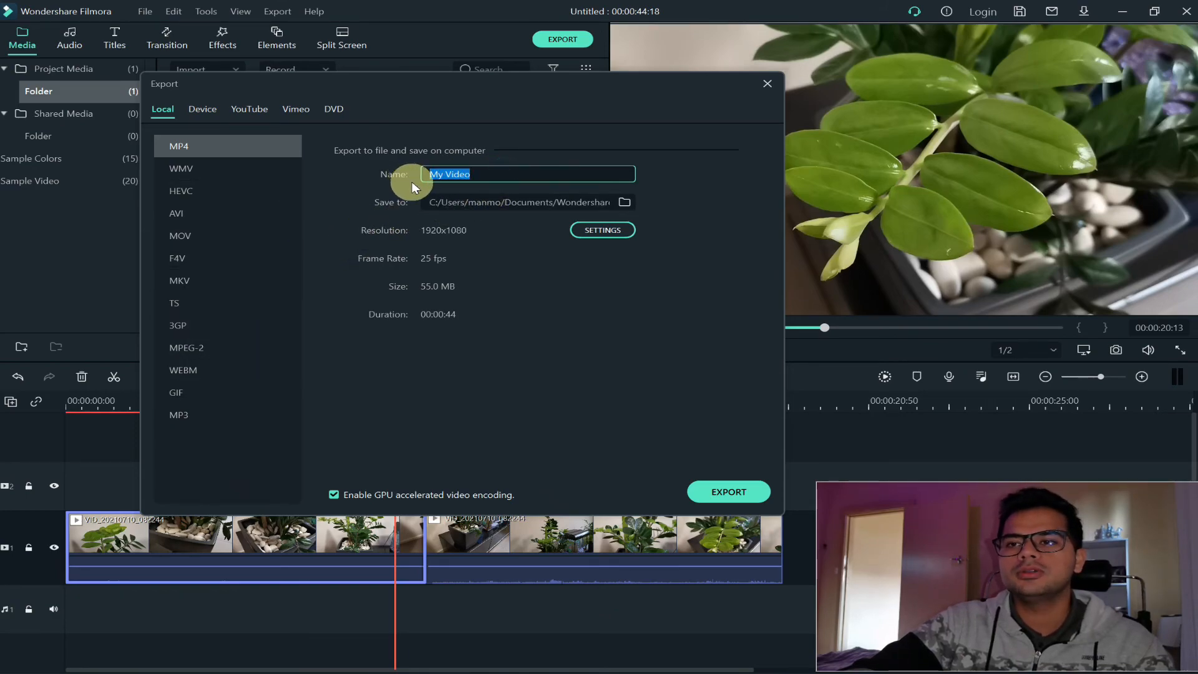
text(mANMOHIT)
key(ctrl+a)
text(Manmoh)
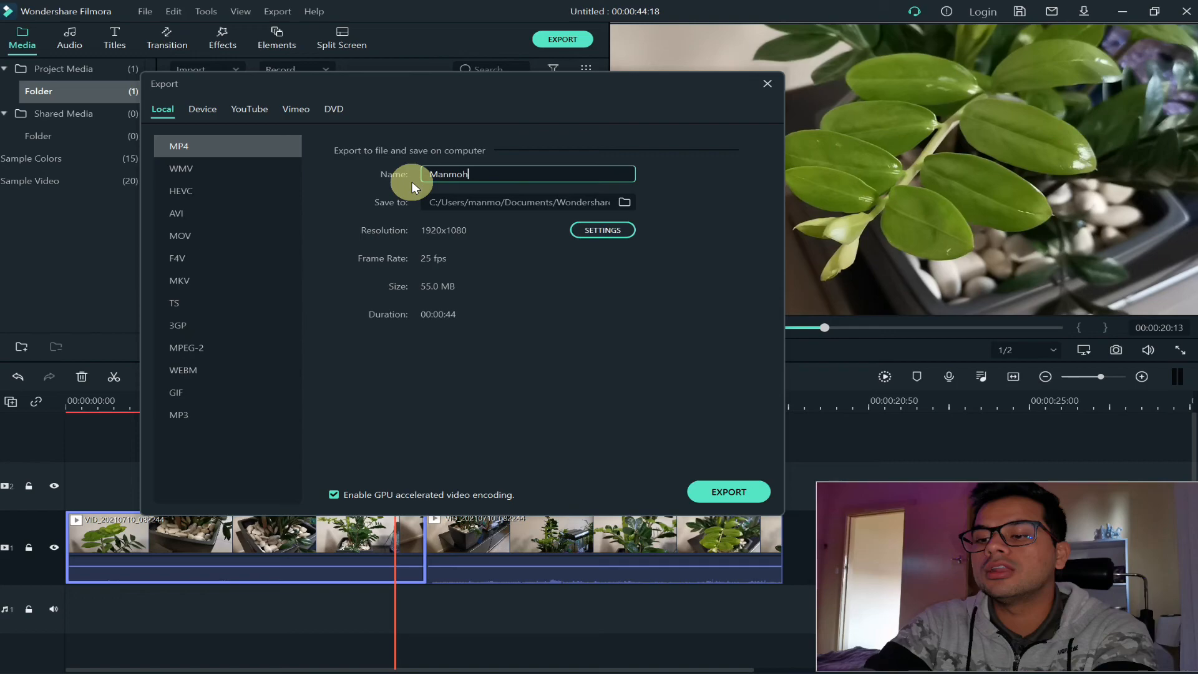
text(it MMT)
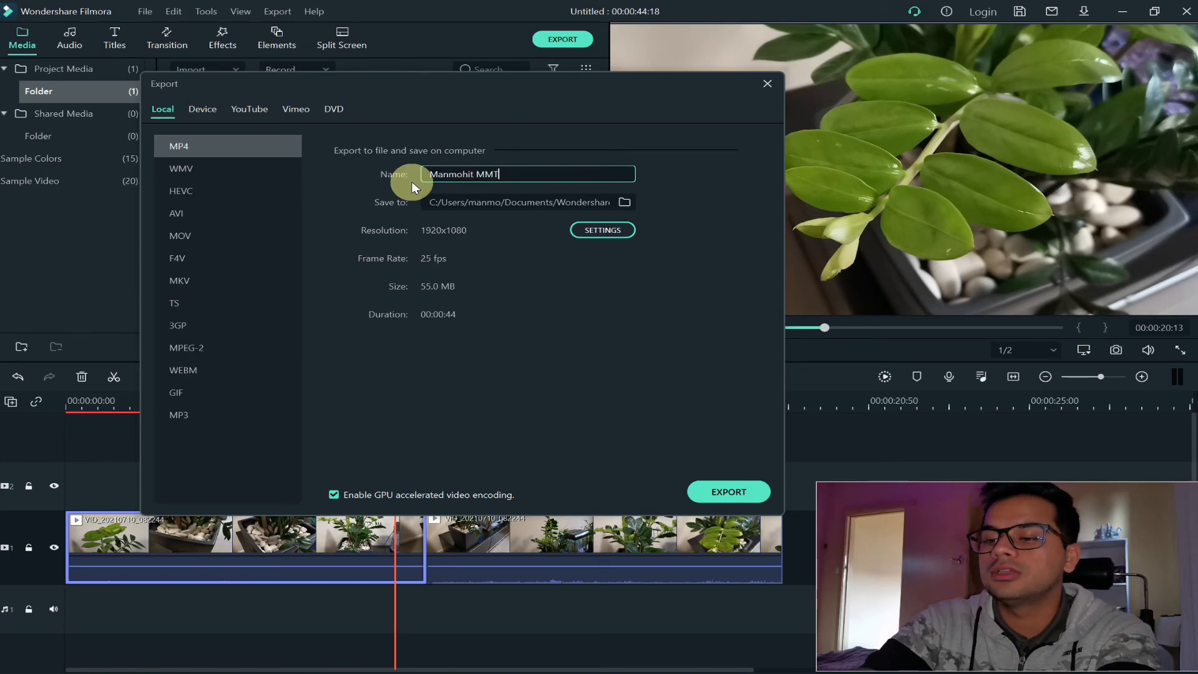
text(echTuts)
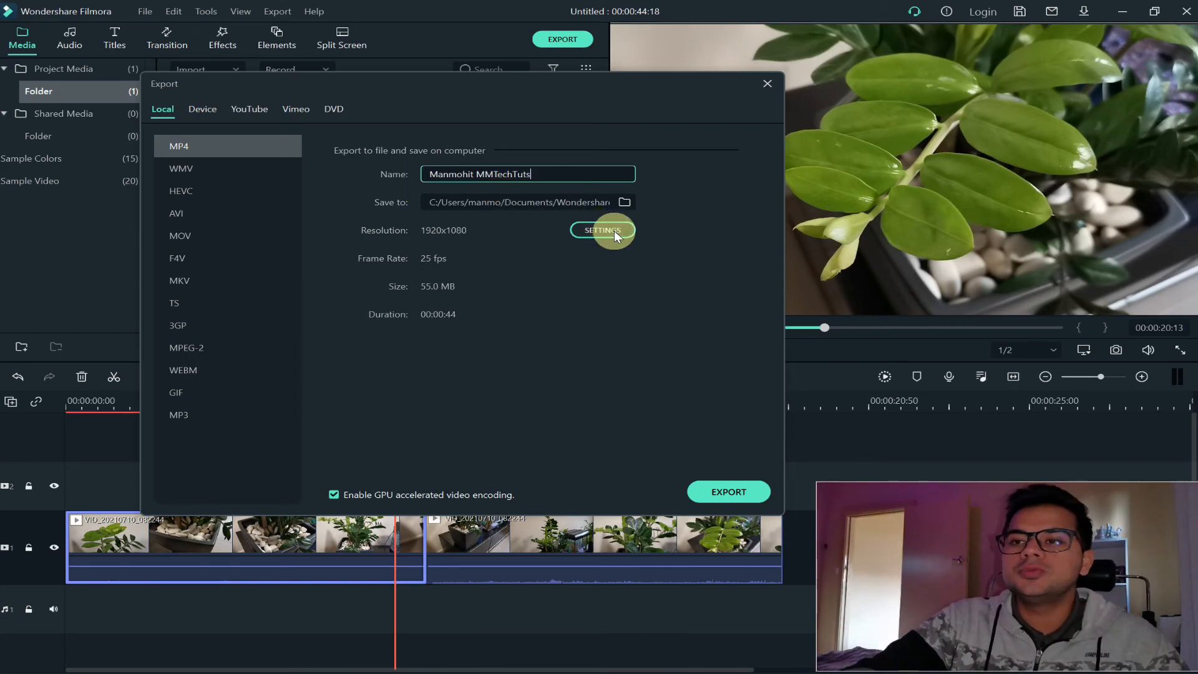
Try the Good and Better export quality presets, return to Best, and leave the export setup without exporting
click(614, 230)
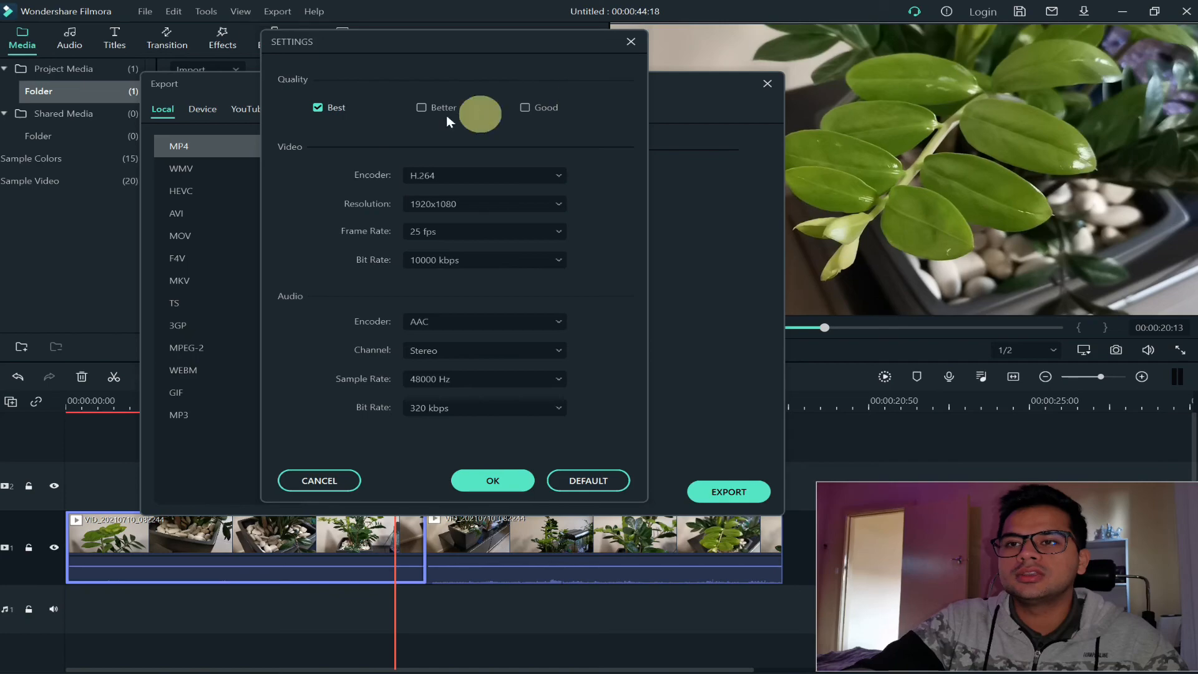
click(524, 107)
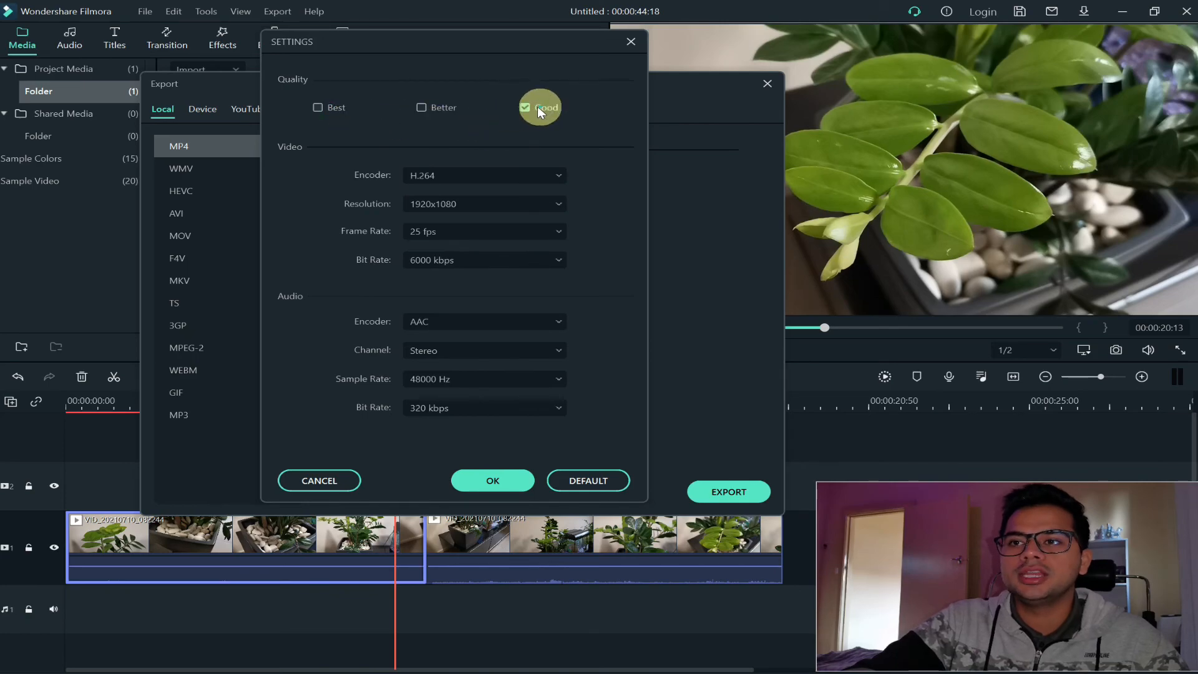
click(422, 108)
click(322, 107)
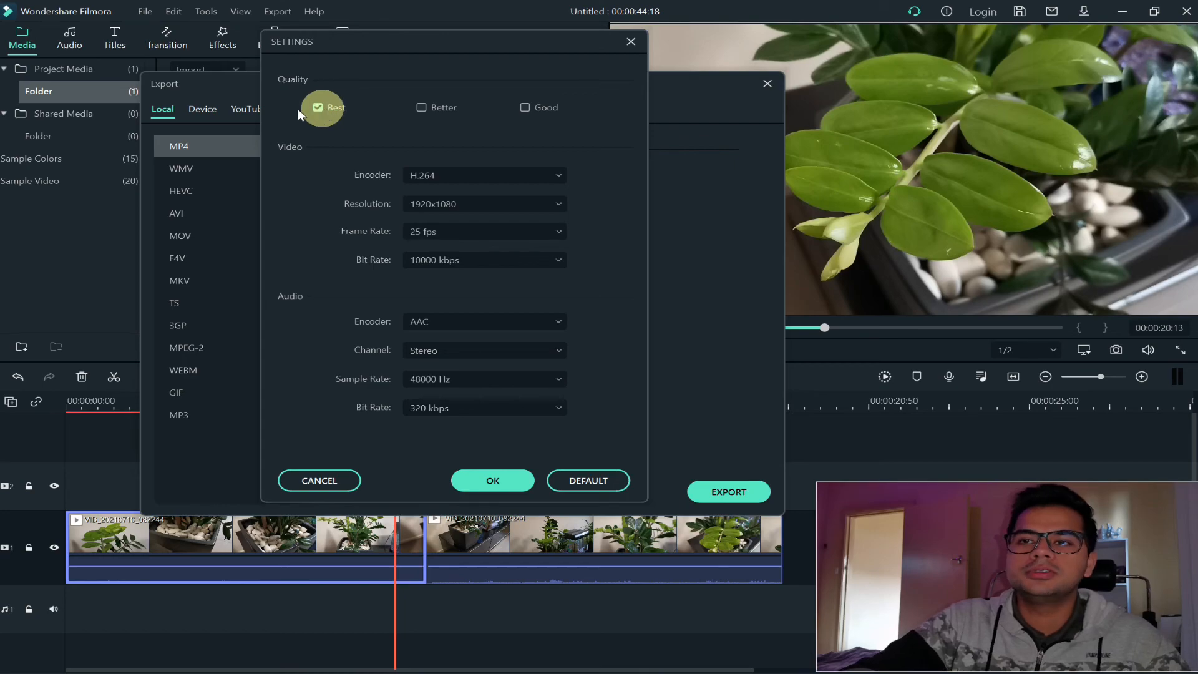
click(493, 481)
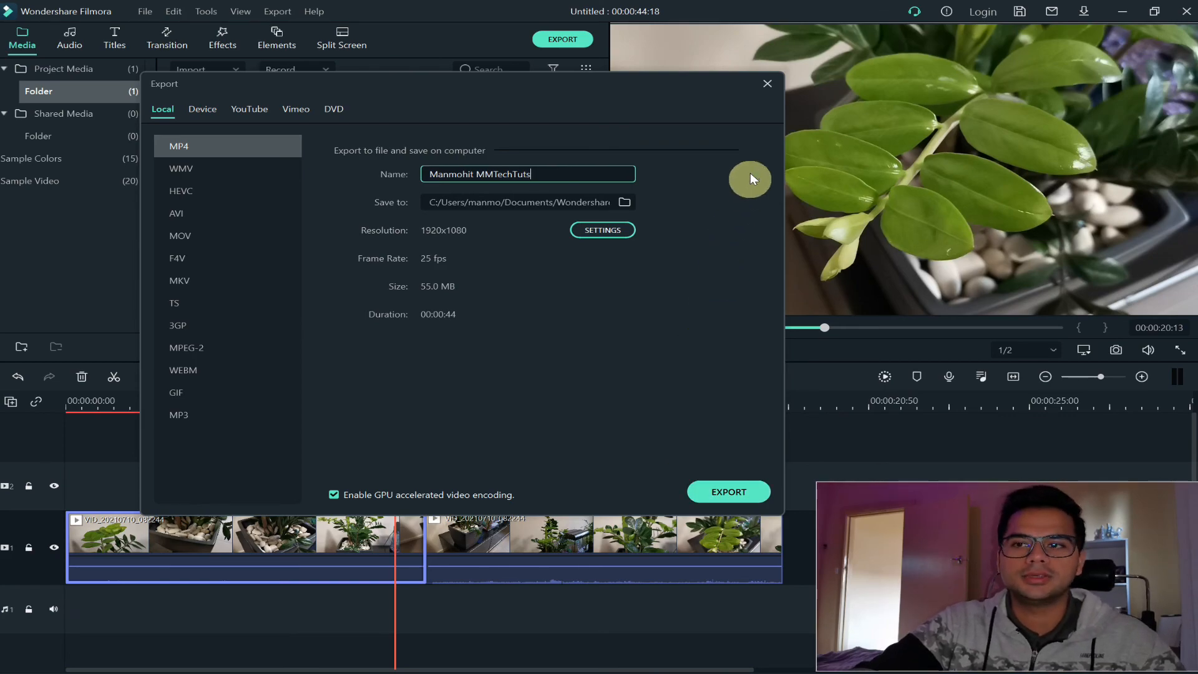
key(Escape)
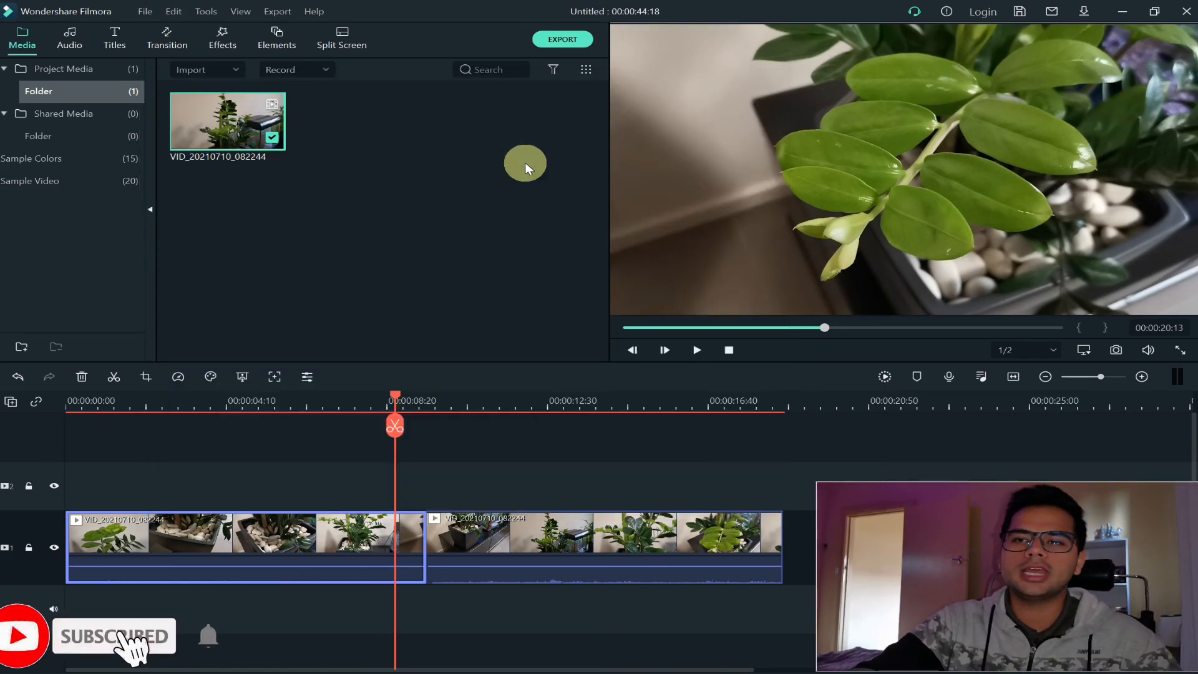